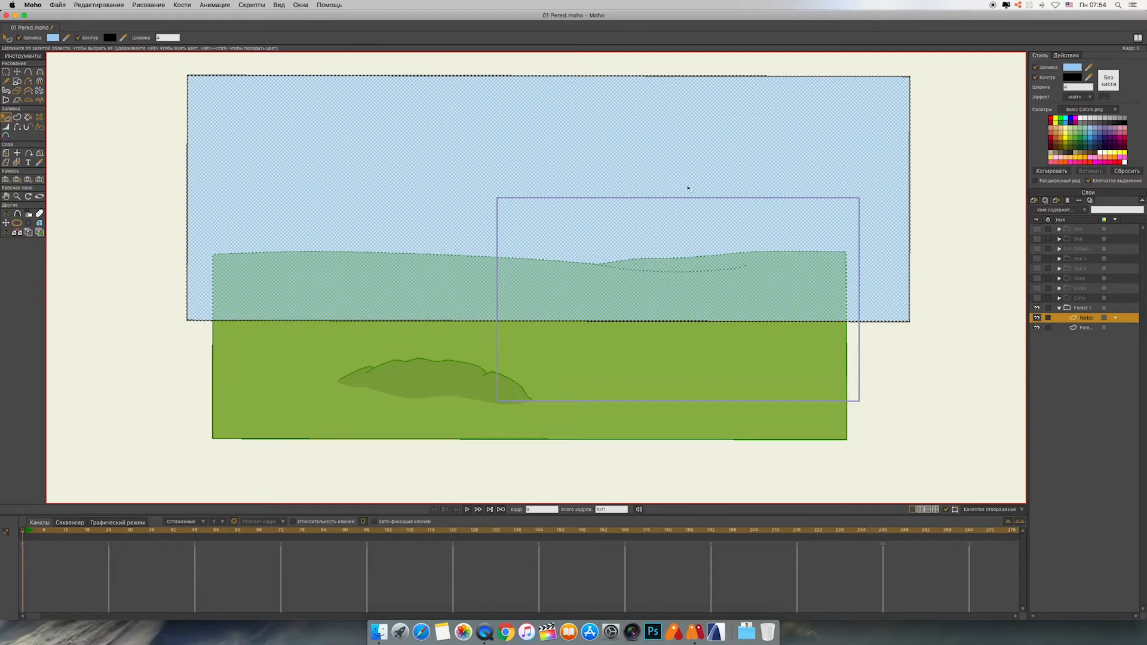
# Step: Lighten the sky rectangle's fill to a paler blue and place the sky layer beneath the ground layer
pyautogui.click(17, 71)
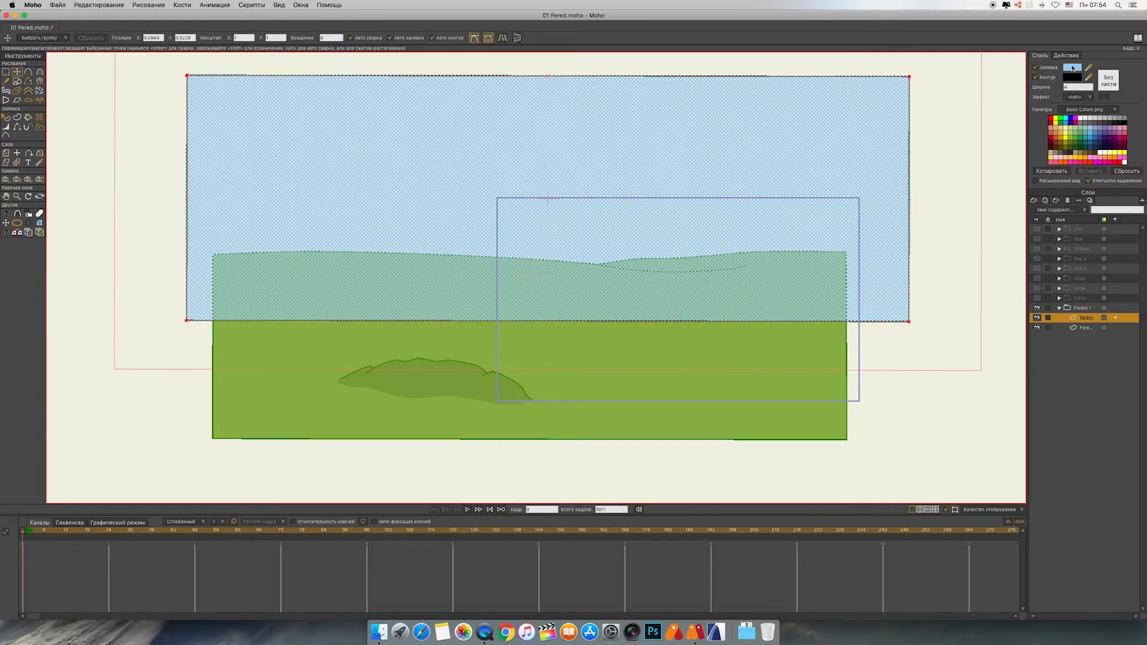
pyautogui.click(1072, 68)
pyautogui.moveTo(794, 327); pyautogui.dragTo(785, 327)
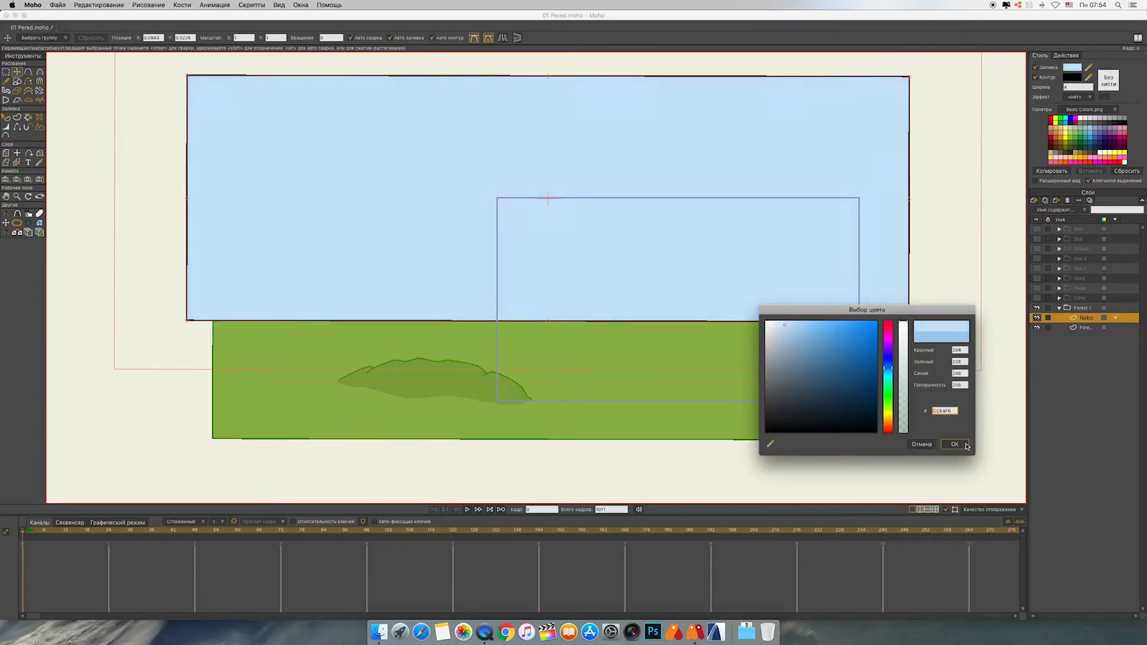
pyautogui.click(955, 445)
pyautogui.moveTo(1081, 318)
pyautogui.mouseDown()
pyautogui.moveTo(1051, 336)
pyautogui.moveTo(1027, 328)
pyautogui.moveTo(1068, 320)
pyautogui.mouseUp()
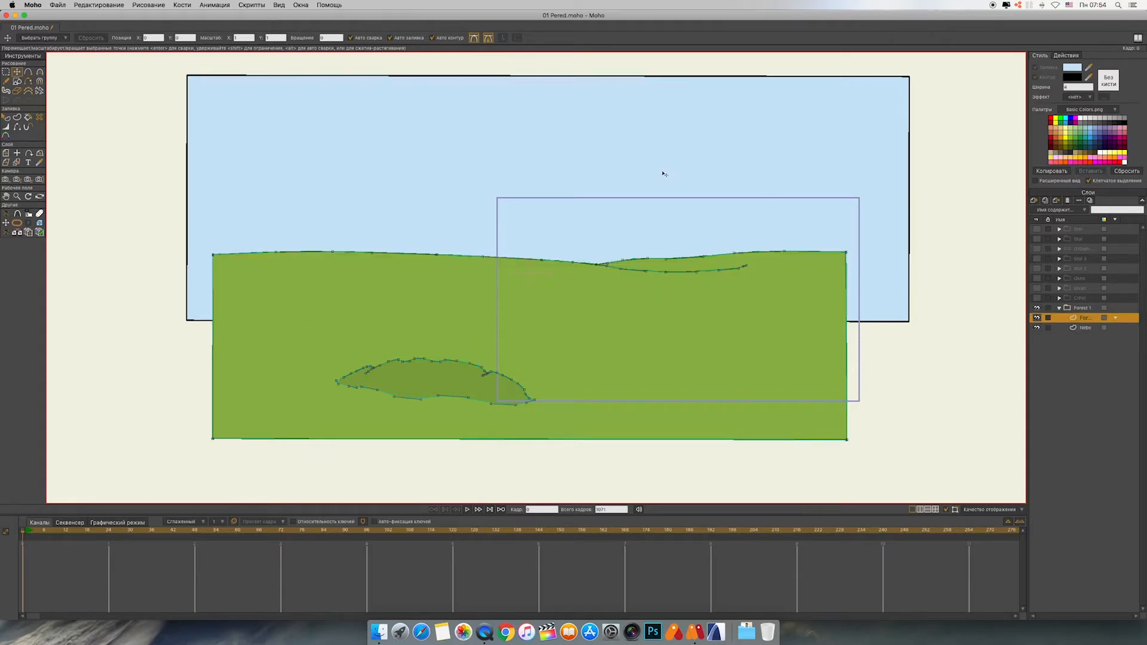
# Step: Create a new vector layer directly above the sky layer and name it Der
pyautogui.click(1063, 328)
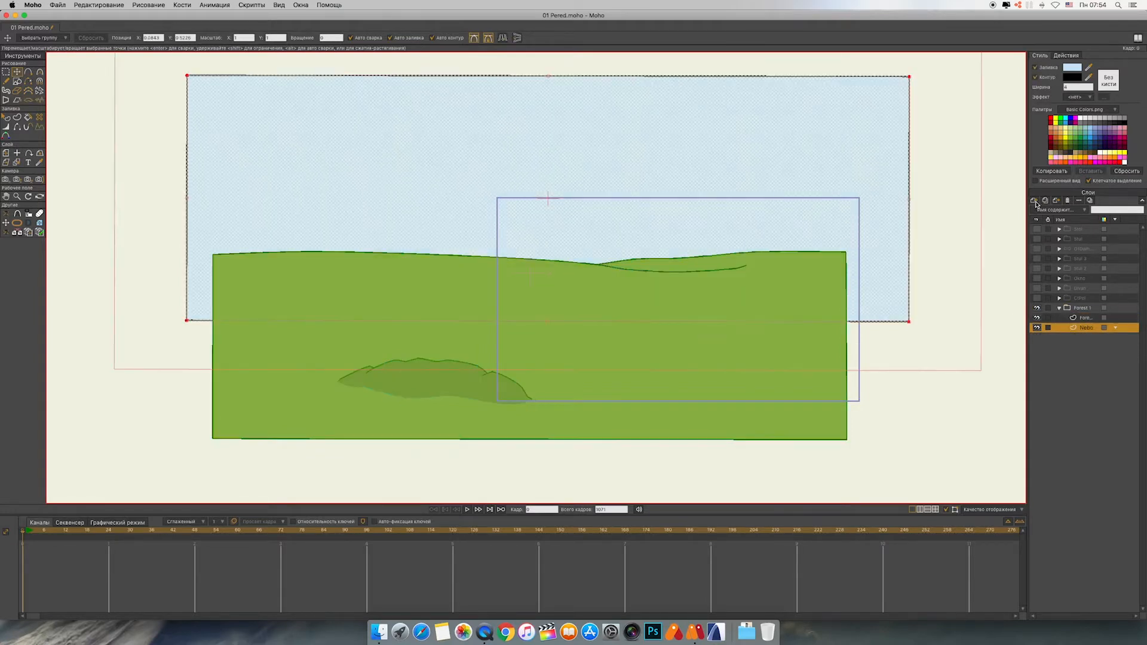
pyautogui.click(1035, 201)
pyautogui.click(1044, 210)
pyautogui.doubleClick(1084, 330)
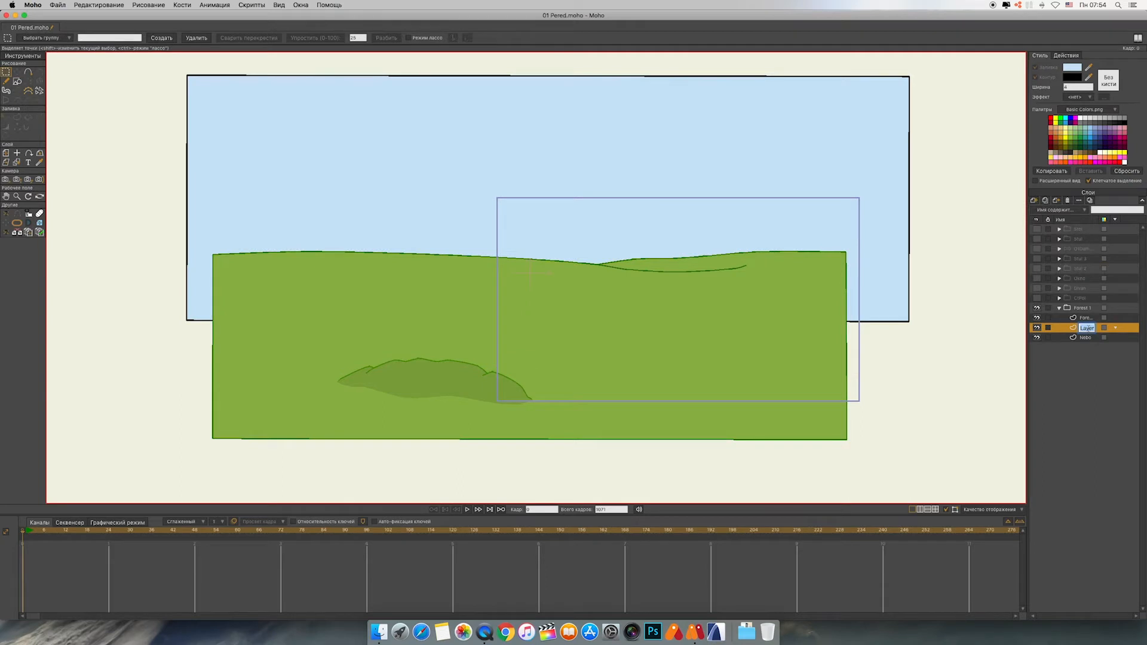
pyautogui.write('Der')
pyautogui.press('Return')
# Step: Draw a narrow vertical tree trunk with a brown fill and no outline, and move the Der layer above the ground layer
pyautogui.click(18, 82)
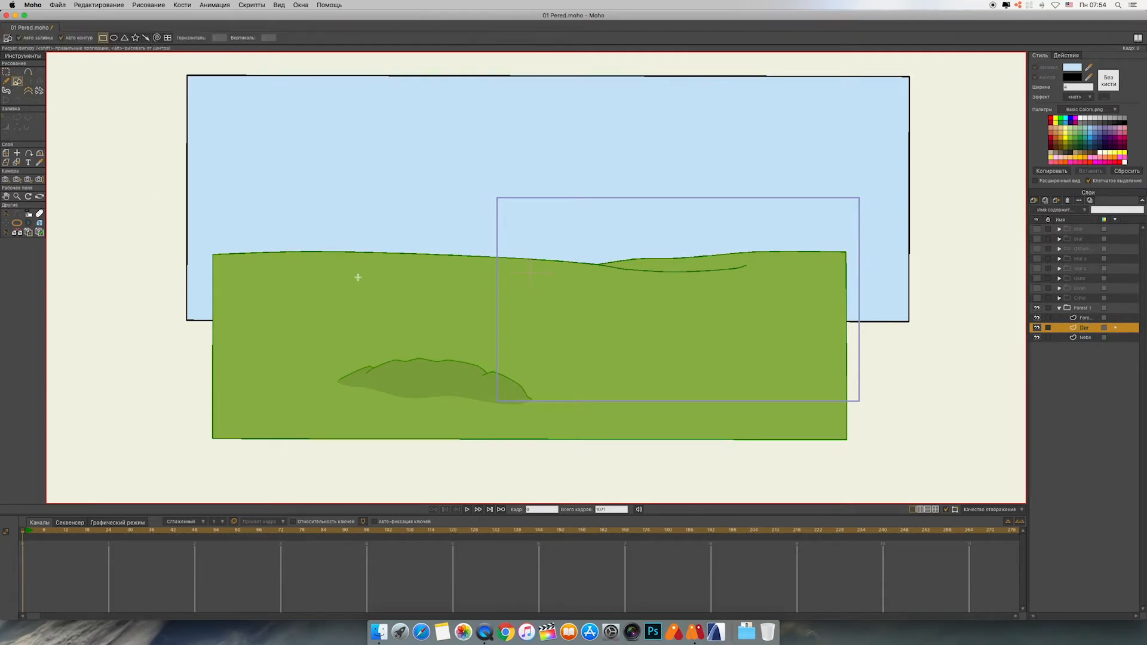
pyautogui.moveTo(358, 238); pyautogui.dragTo(364, 293)
pyautogui.click(6, 117)
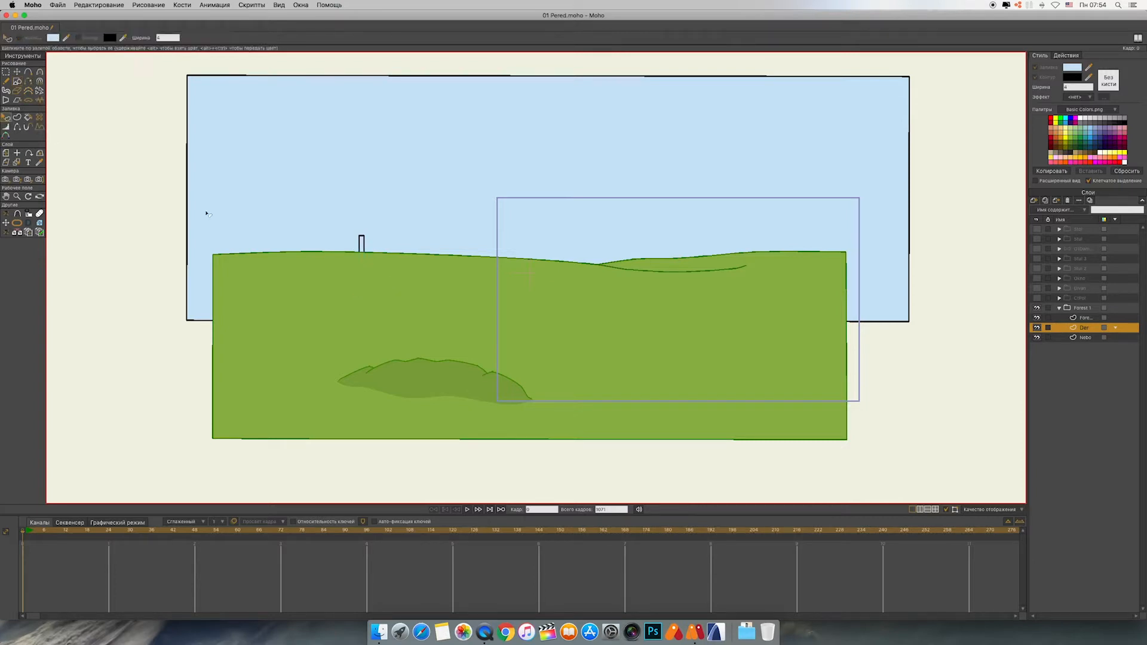
pyautogui.click(361, 244)
pyautogui.click(1034, 78)
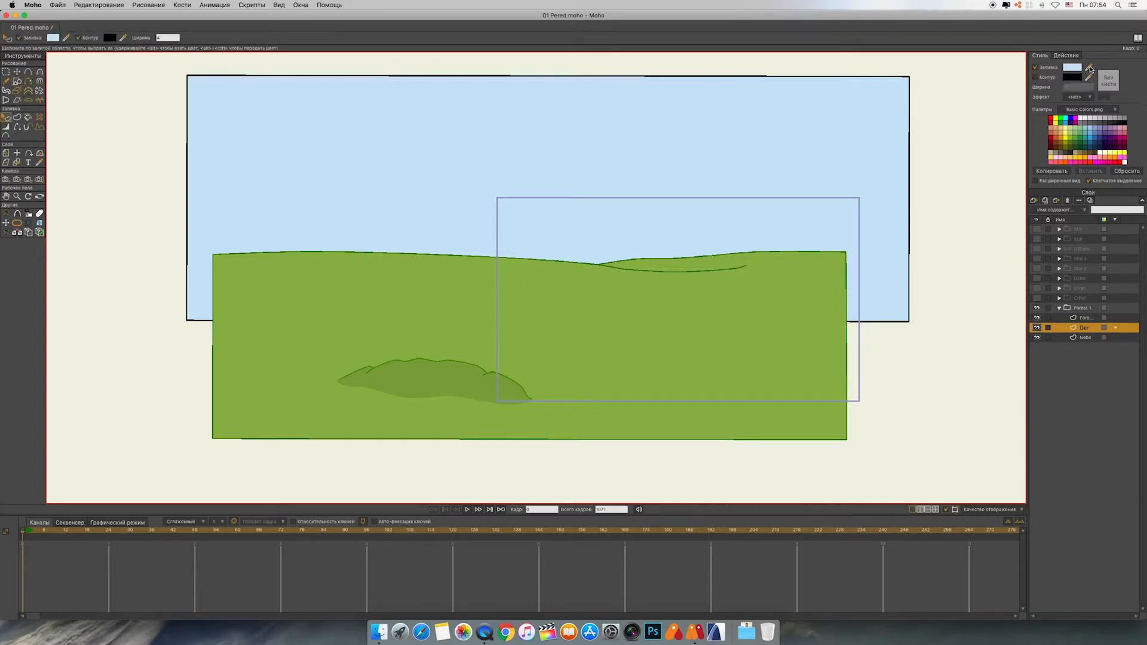
pyautogui.click(1067, 132)
pyautogui.click(1062, 145)
pyautogui.moveTo(1065, 327); pyautogui.dragTo(1067, 314)
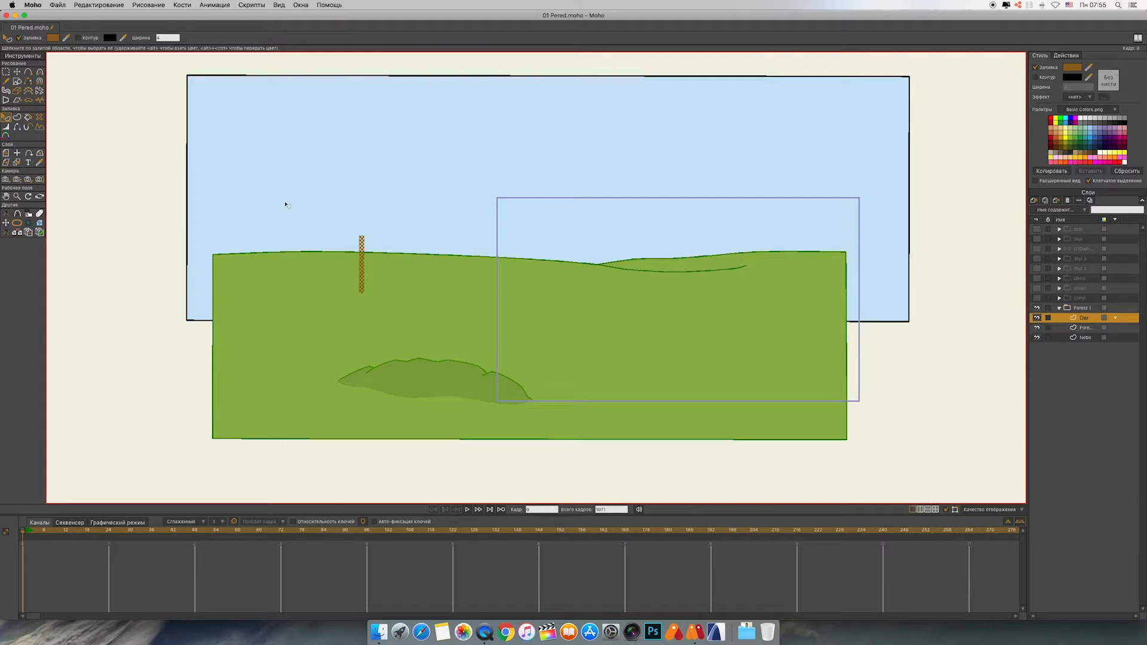
# Step: Draw a tall oval crown over the upper part of the trunk, filled green without an outline
pyautogui.click(17, 81)
pyautogui.click(113, 38)
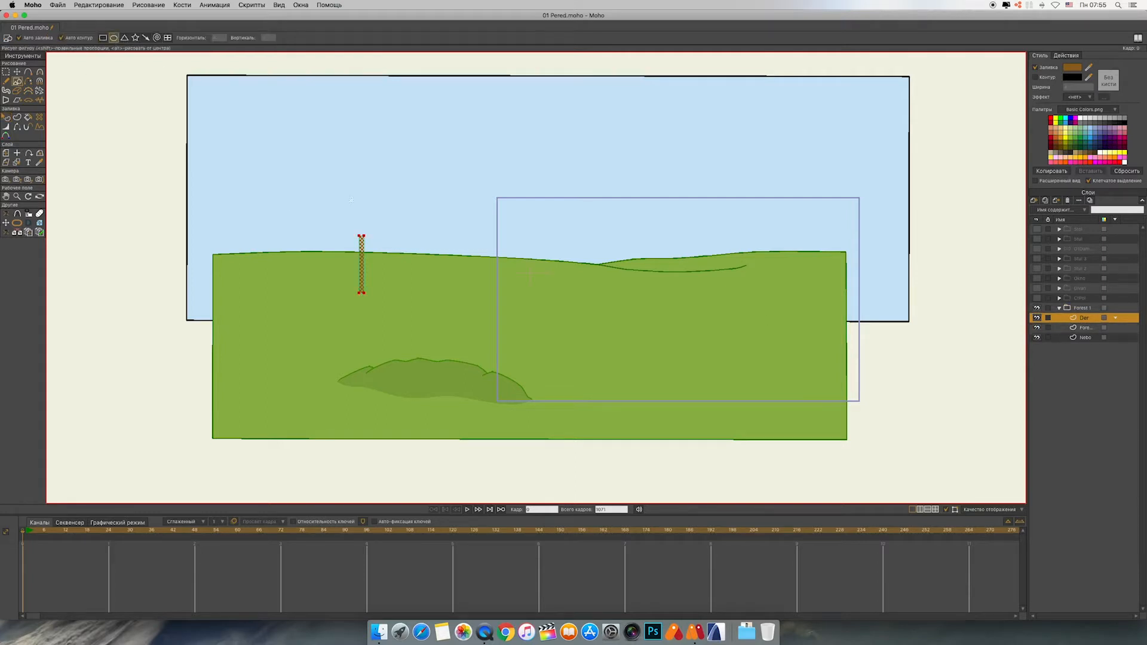
pyautogui.moveTo(346, 171); pyautogui.dragTo(377, 265)
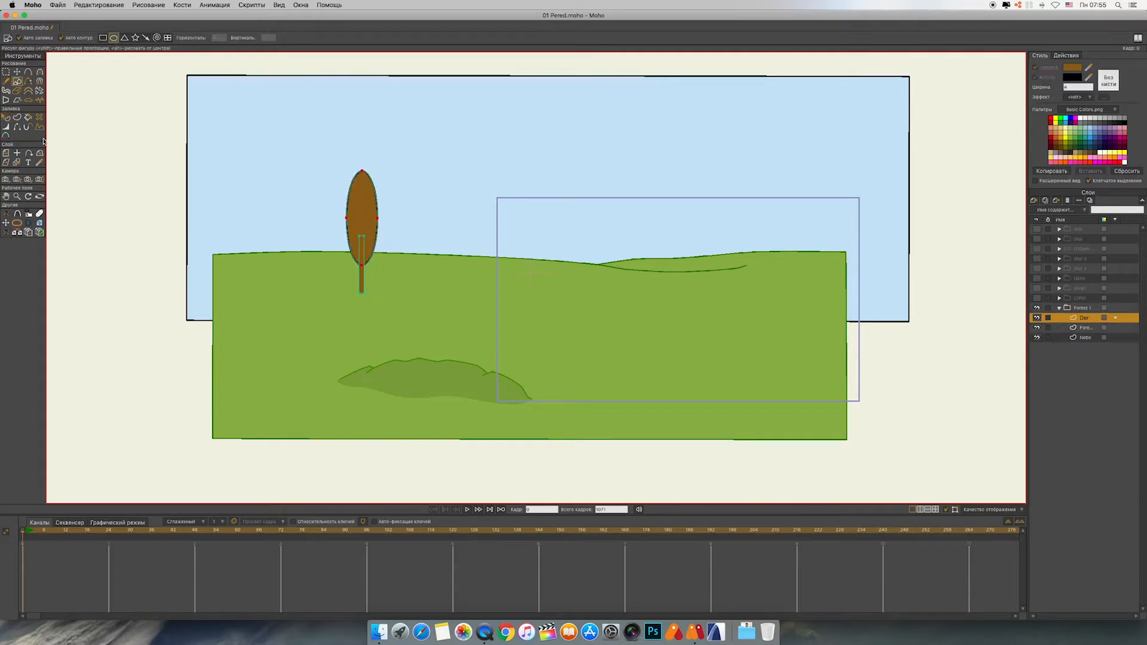
pyautogui.click(6, 117)
pyautogui.click(353, 225)
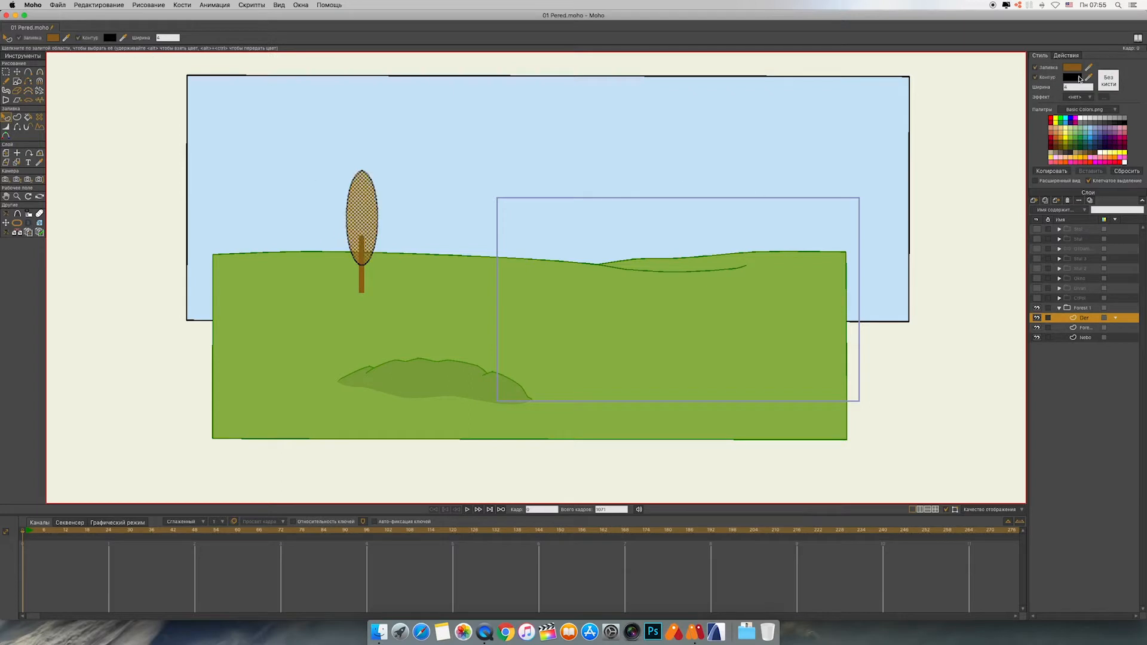
pyautogui.click(1084, 129)
pyautogui.click(1037, 78)
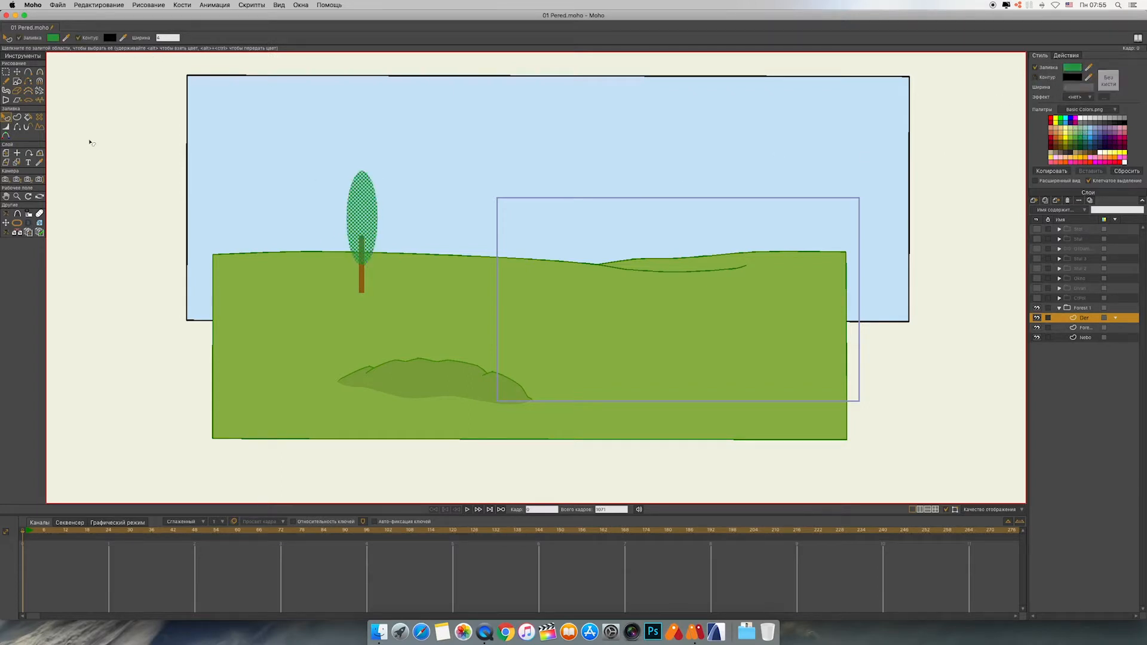
# Step: Add two smaller ovals at the crown's lower left and upper right, and shift the upper-right one down and inward
pyautogui.click(17, 81)
pyautogui.moveTo(335, 202); pyautogui.dragTo(361, 252)
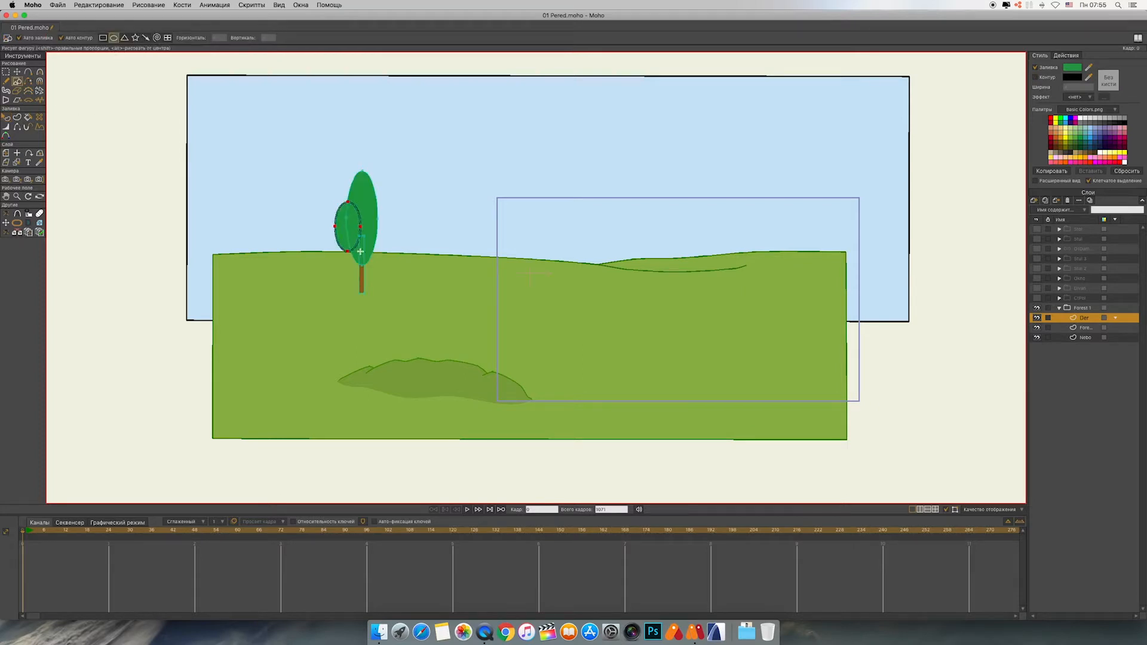
pyautogui.moveTo(363, 164); pyautogui.dragTo(388, 223)
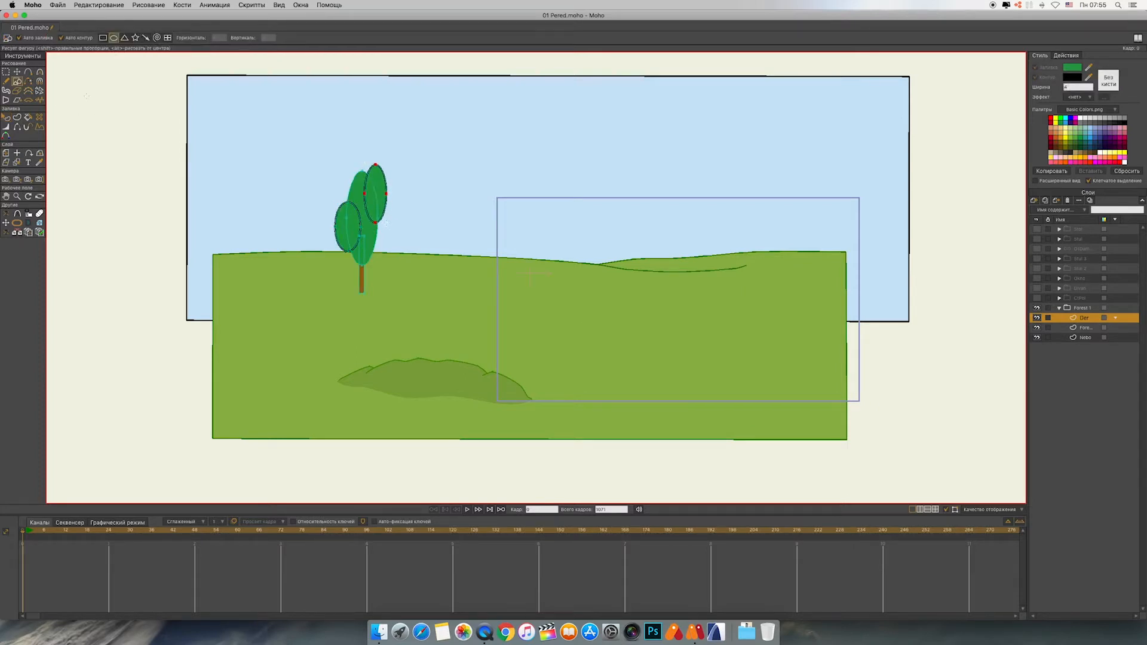
pyautogui.press('t')
pyautogui.moveTo(378, 182); pyautogui.dragTo(380, 202)
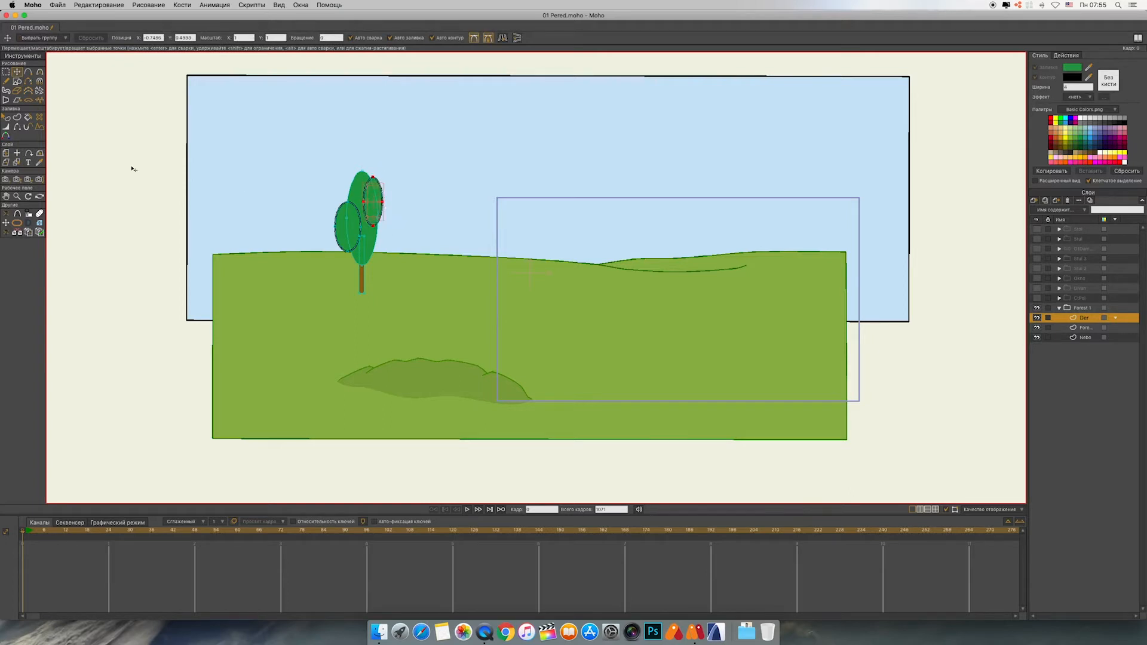
# Step: Remove the outline of the crown's upper-right oval and give it a brighter green fill
pyautogui.press('p')
pyautogui.click(1036, 78)
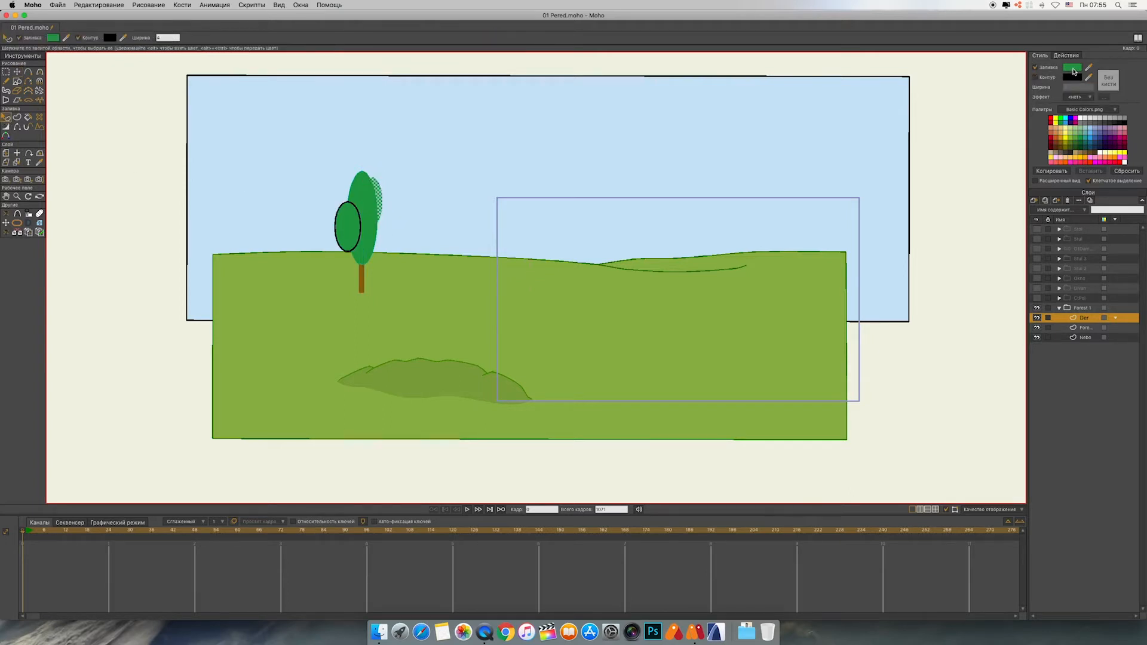
pyautogui.click(1072, 67)
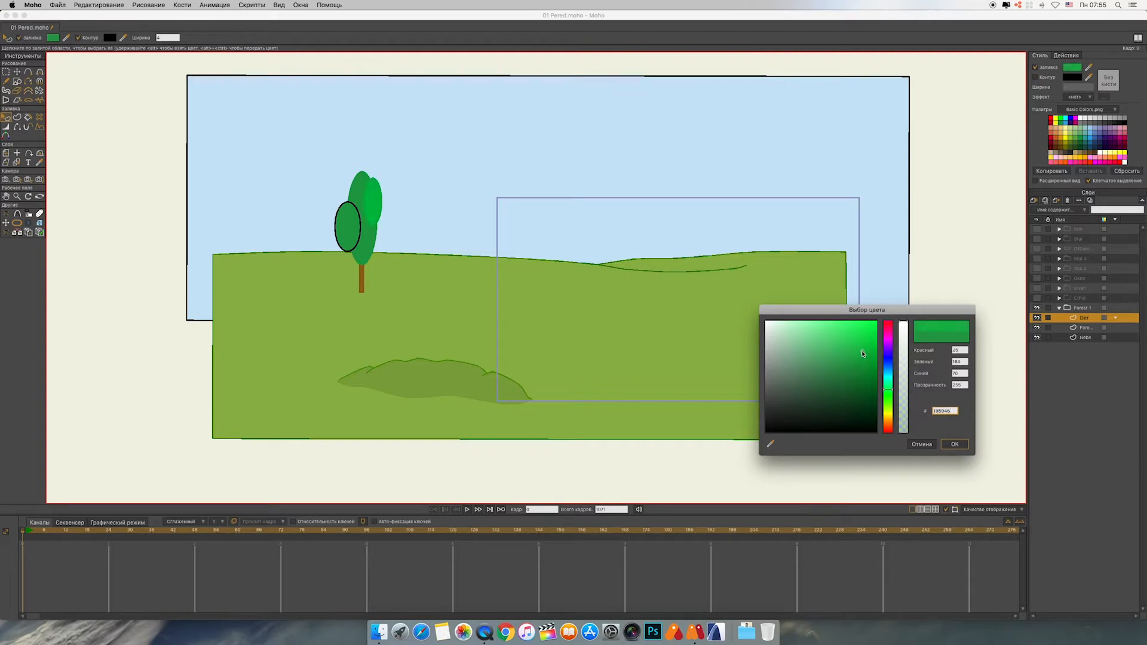
pyautogui.click(955, 444)
# Step: Narrow the crown's lower-left oval by pulling its outer edge toward the trunk
pyautogui.click(353, 232)
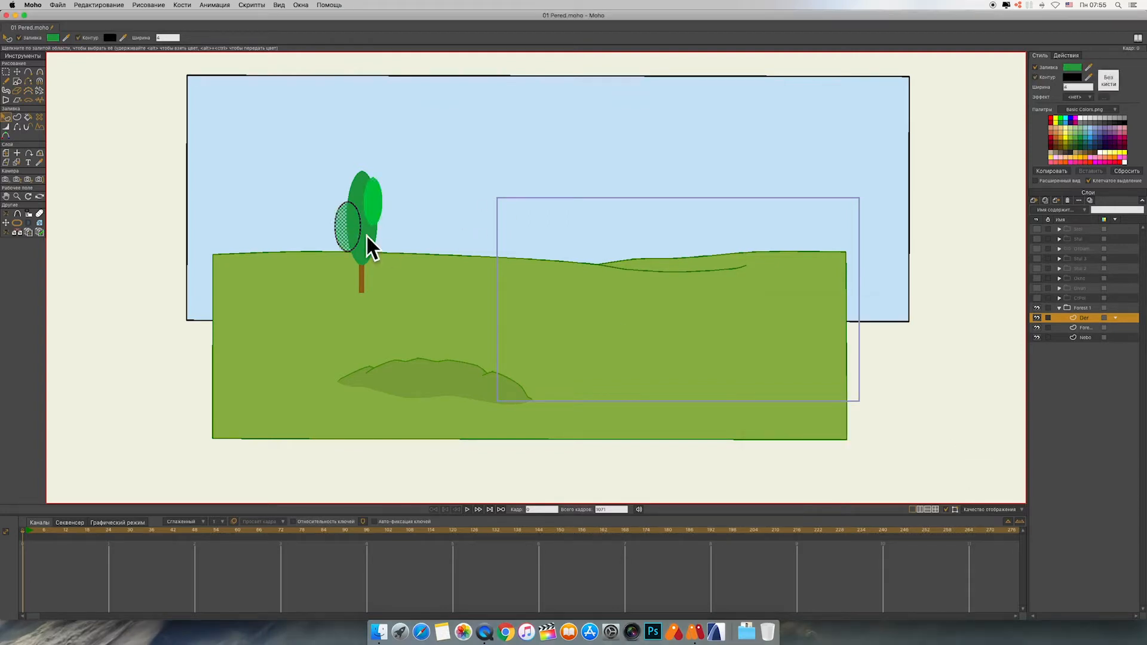
pyautogui.click(17, 72)
pyautogui.click(341, 232)
pyautogui.moveTo(335, 226); pyautogui.dragTo(343, 227)
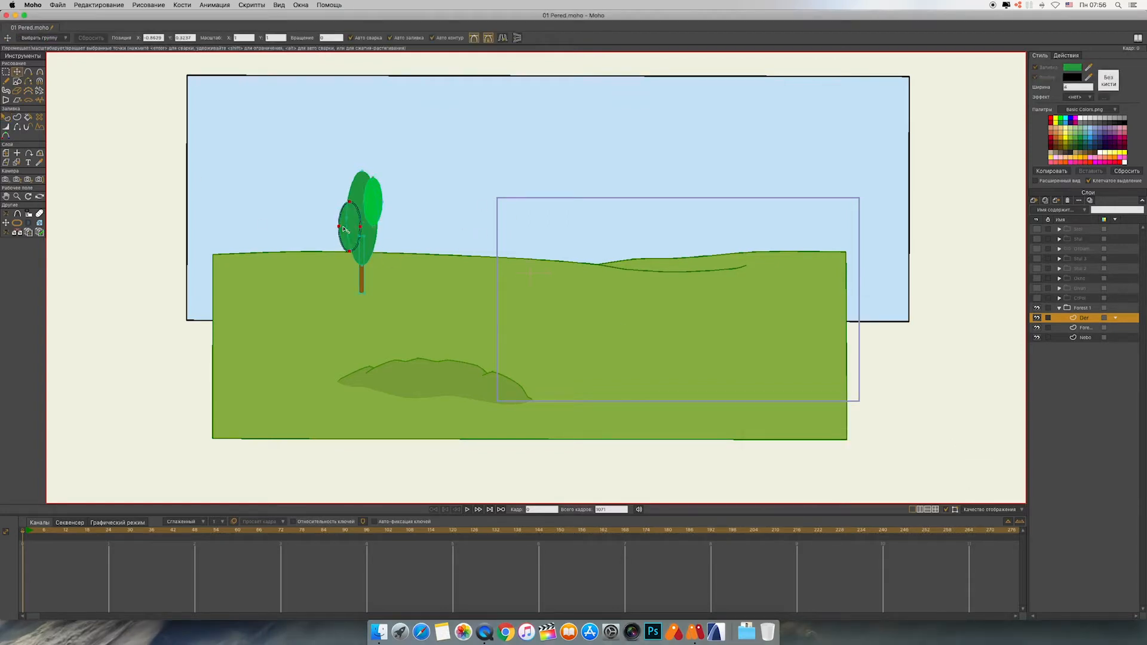
# Step: Remove the outline of the crown's lower-left oval and give it a darker, muted green fill
pyautogui.press('q')
pyautogui.click(352, 232)
pyautogui.click(1036, 78)
pyautogui.click(1073, 68)
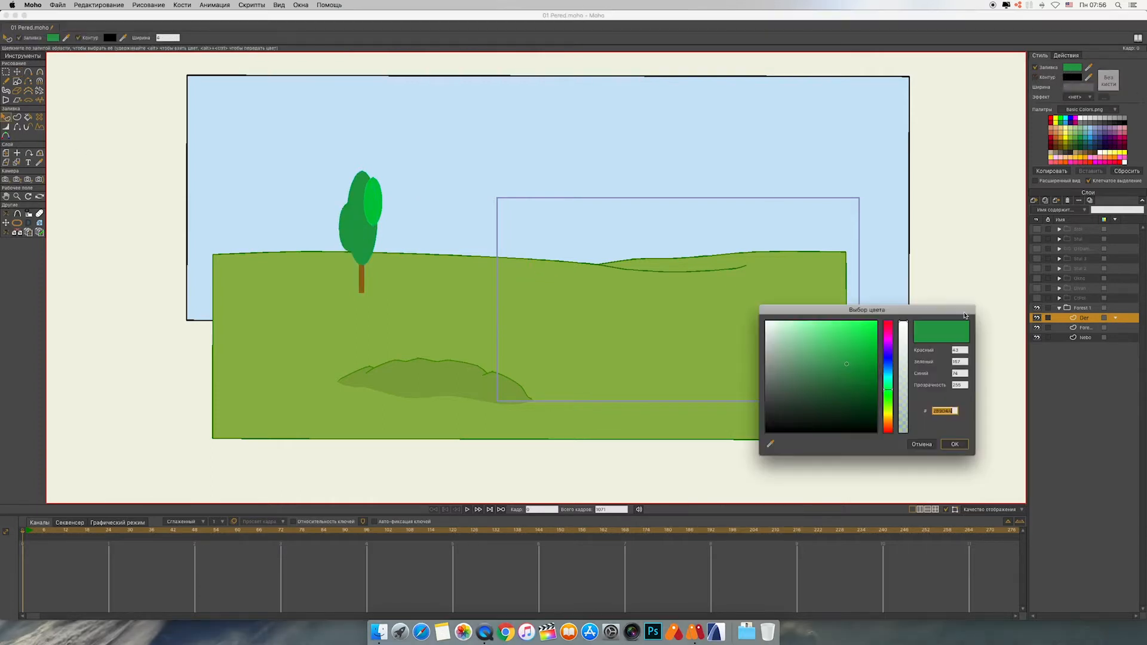
pyautogui.moveTo(847, 369)
pyautogui.mouseDown()
pyautogui.moveTo(835, 356)
pyautogui.moveTo(829, 377)
pyautogui.mouseUp()
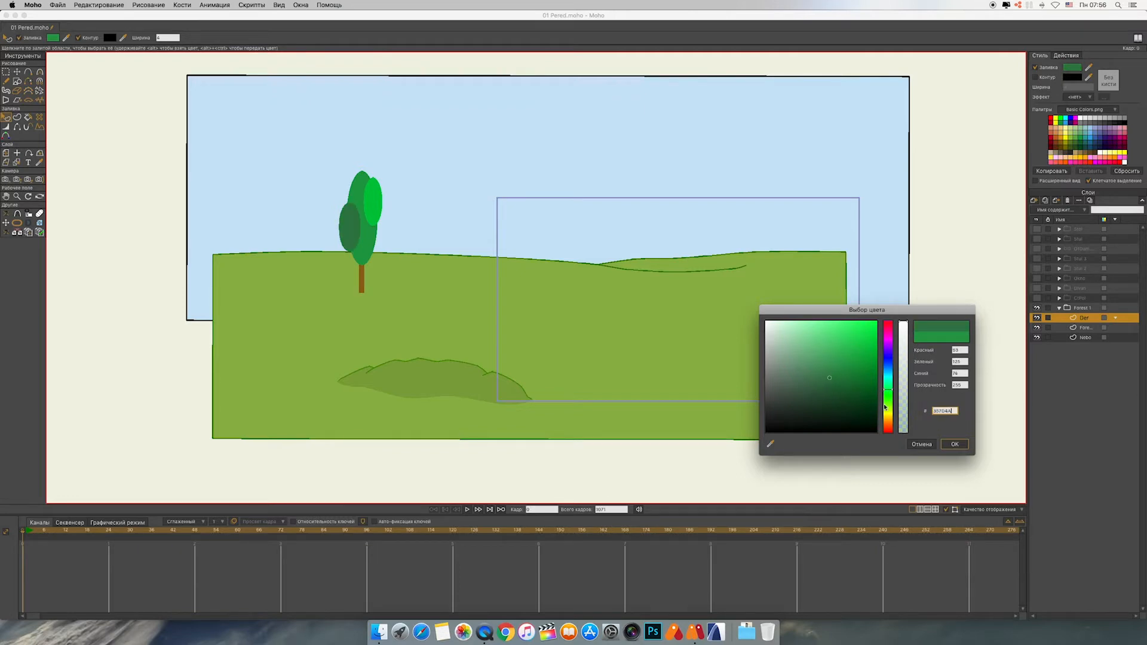
pyautogui.click(955, 444)
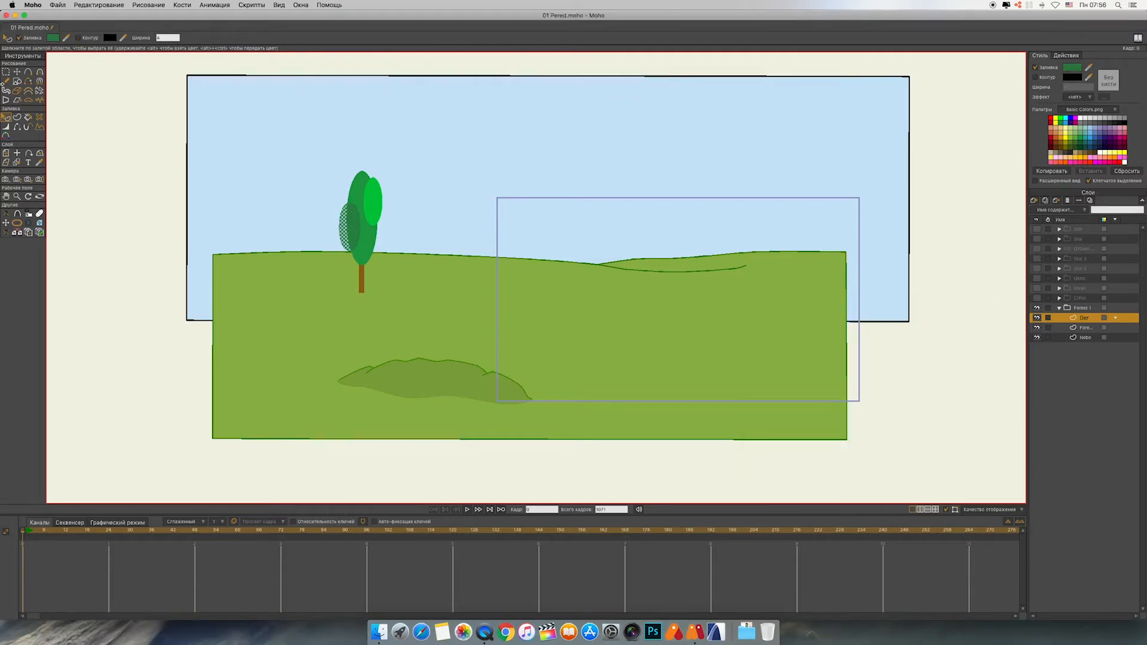
# Step: Copy the whole tree, placing a full-size copy on the right side of the field and a smaller one on the hill beside it
pyautogui.click(5, 72)
pyautogui.moveTo(303, 136); pyautogui.dragTo(412, 318)
pyautogui.click(17, 72)
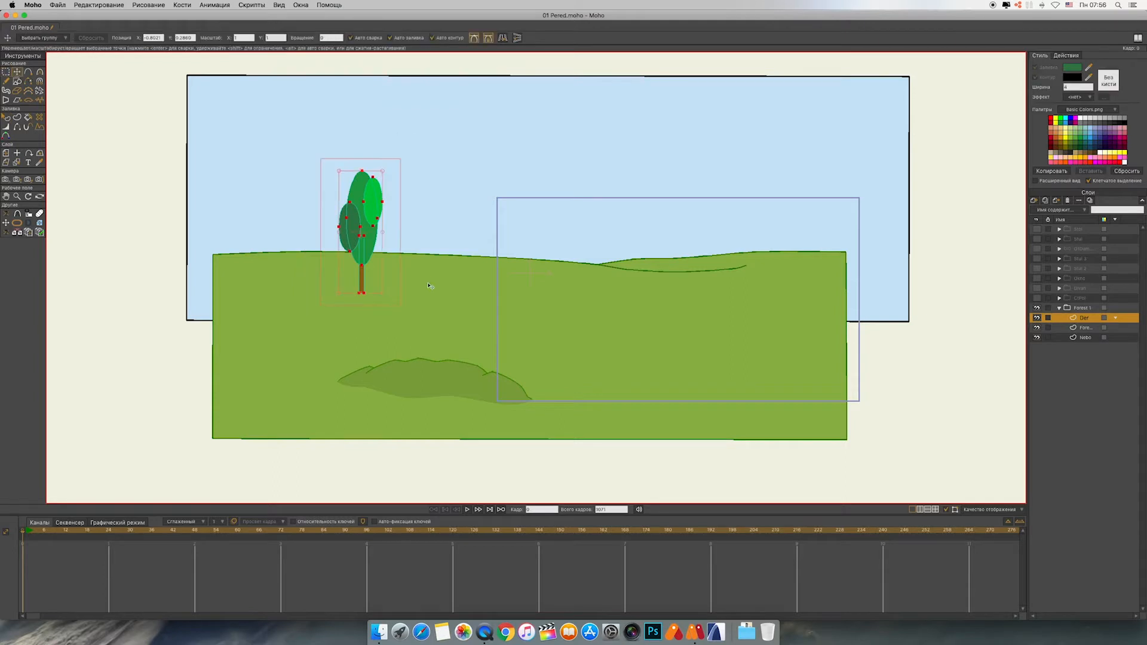
pyautogui.press('super+c')
pyautogui.moveTo(354, 242); pyautogui.dragTo(679, 245)
pyautogui.moveTo(682, 172); pyautogui.dragTo(668, 209)
pyautogui.moveTo(655, 264); pyautogui.dragTo(672, 236)
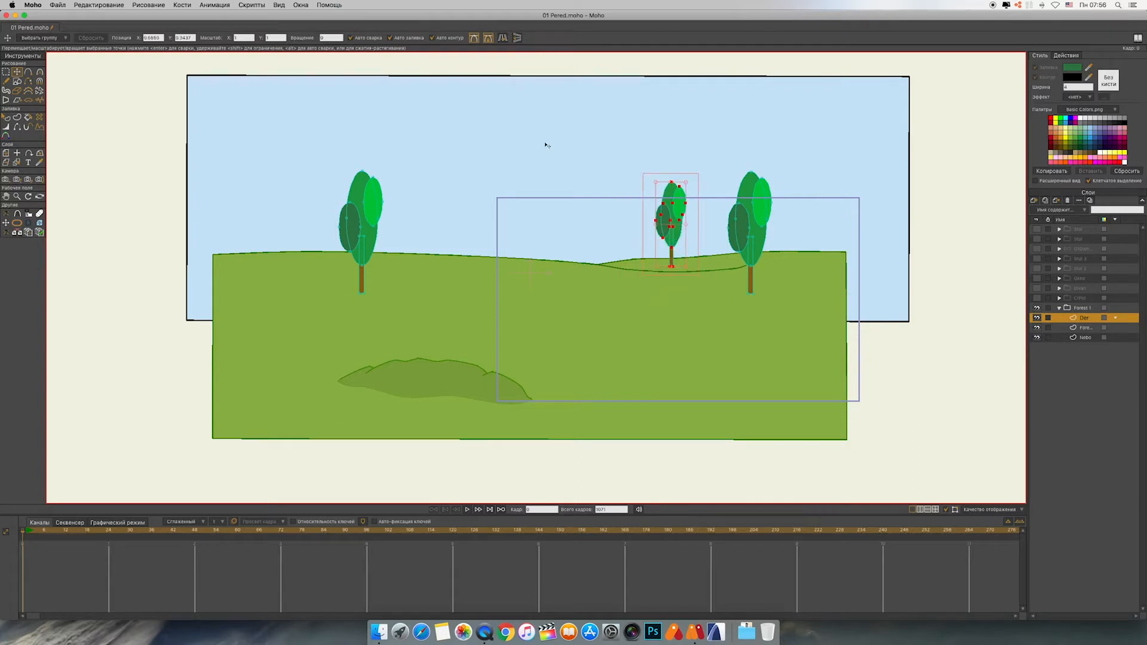
# Step: Paste another small tree, move it to the middle of the horizon and flip it horizontally
pyautogui.hotkey('ctrl', 'v')
pyautogui.moveTo(677, 213); pyautogui.dragTo(489, 212)
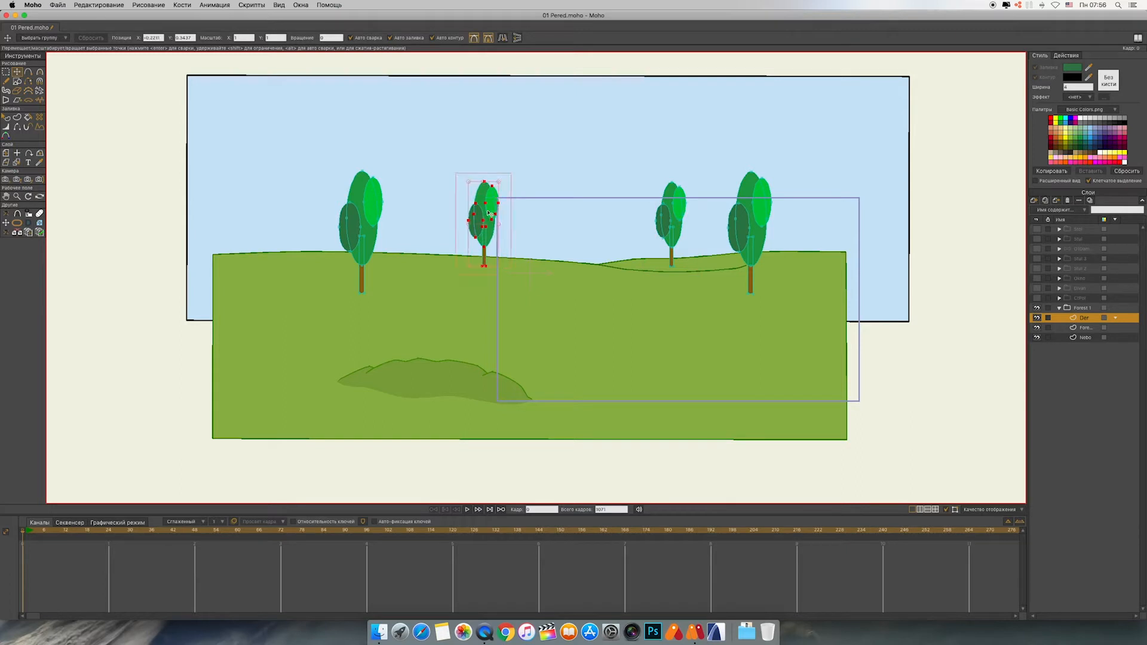
pyautogui.click(502, 39)
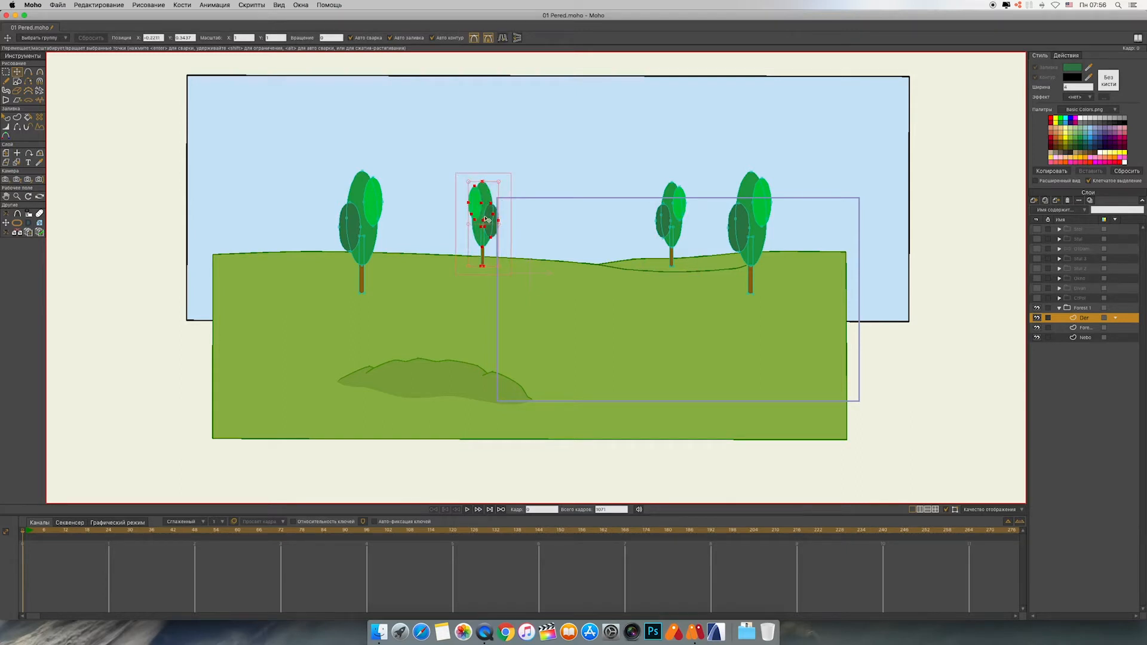
# Step: Place a copy of the mirrored tree at the far left of the field and enlarge it into the biggest tree
pyautogui.moveTo(482, 233); pyautogui.dragTo(284, 275)
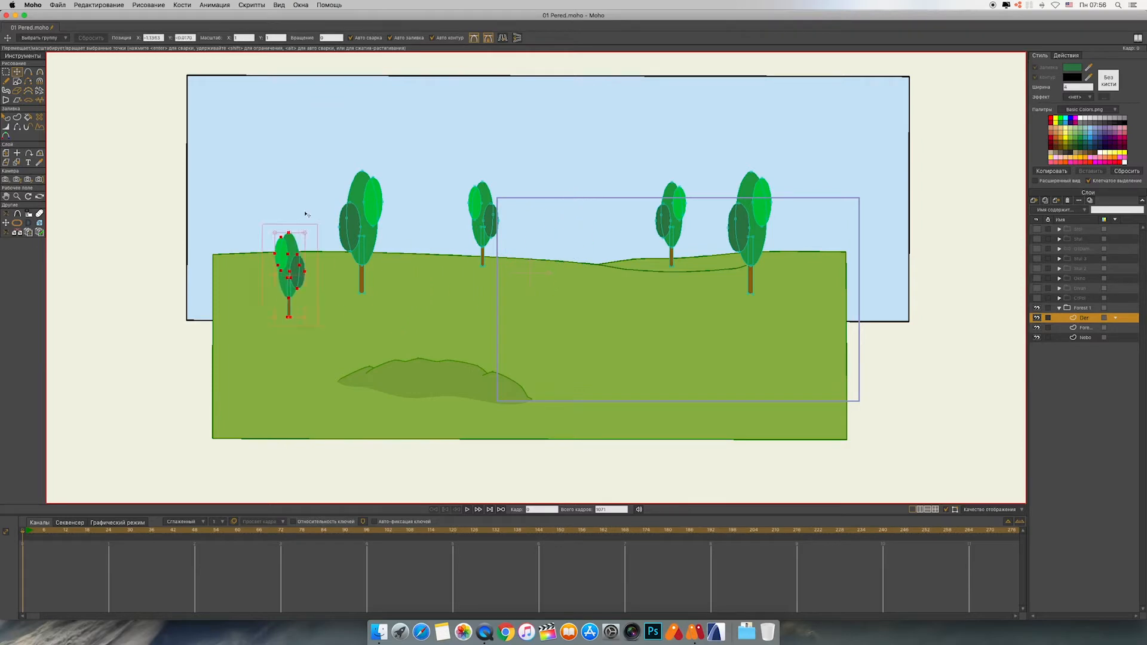
pyautogui.moveTo(305, 234); pyautogui.dragTo(341, 146)
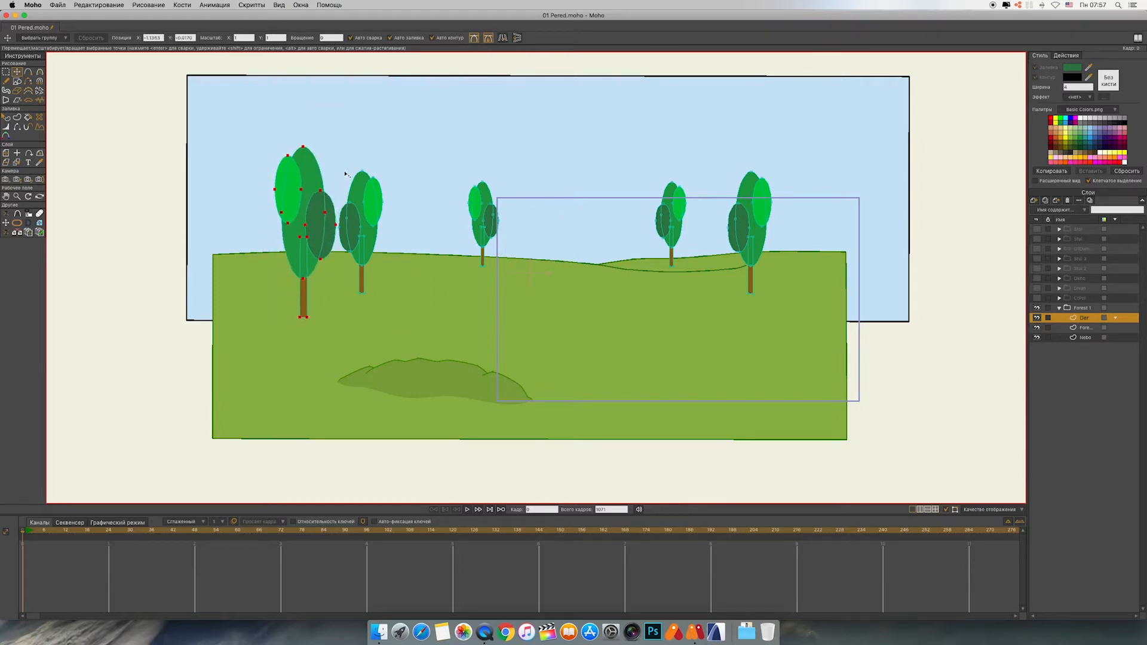
pyautogui.moveTo(303, 211); pyautogui.dragTo(277, 210)
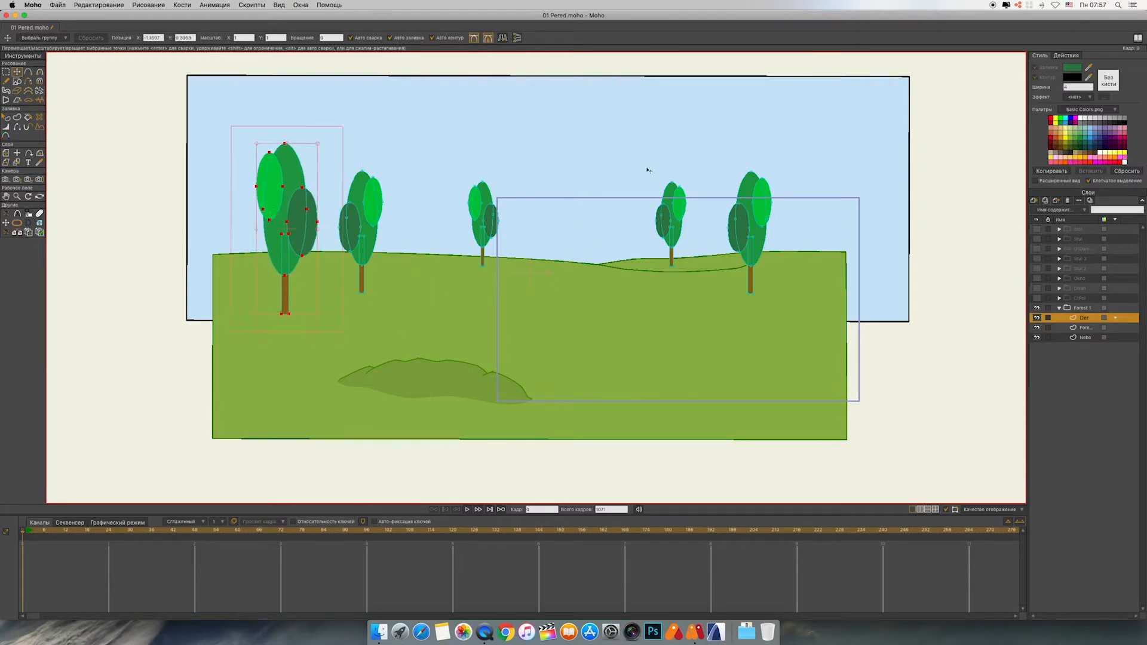
# Step: Create a new vector layer named Obl and move it between the ground and sky layers
pyautogui.click(1035, 201)
pyautogui.click(1047, 209)
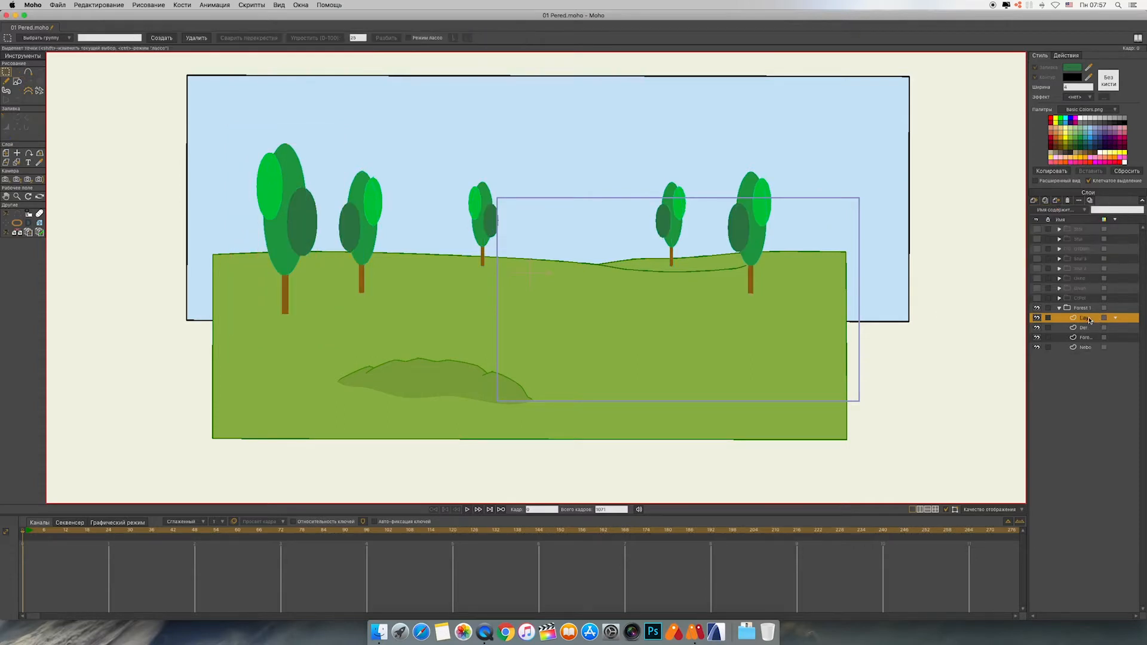
pyautogui.doubleClick(1090, 318)
pyautogui.press('Return')
pyautogui.moveTo(1062, 321); pyautogui.dragTo(1069, 343)
# Step: Draw a wide, flat oval cloud in the sky's upper left corner, with a medium blue fill and no outline
pyautogui.click(18, 82)
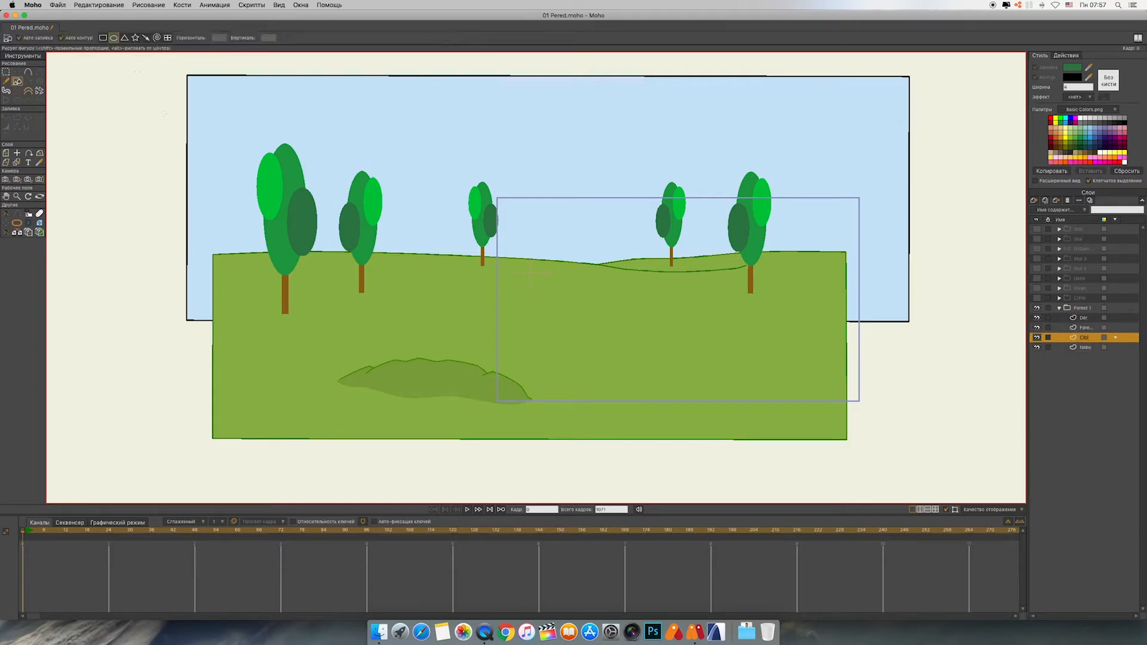
pyautogui.moveTo(164, 112); pyautogui.dragTo(336, 145)
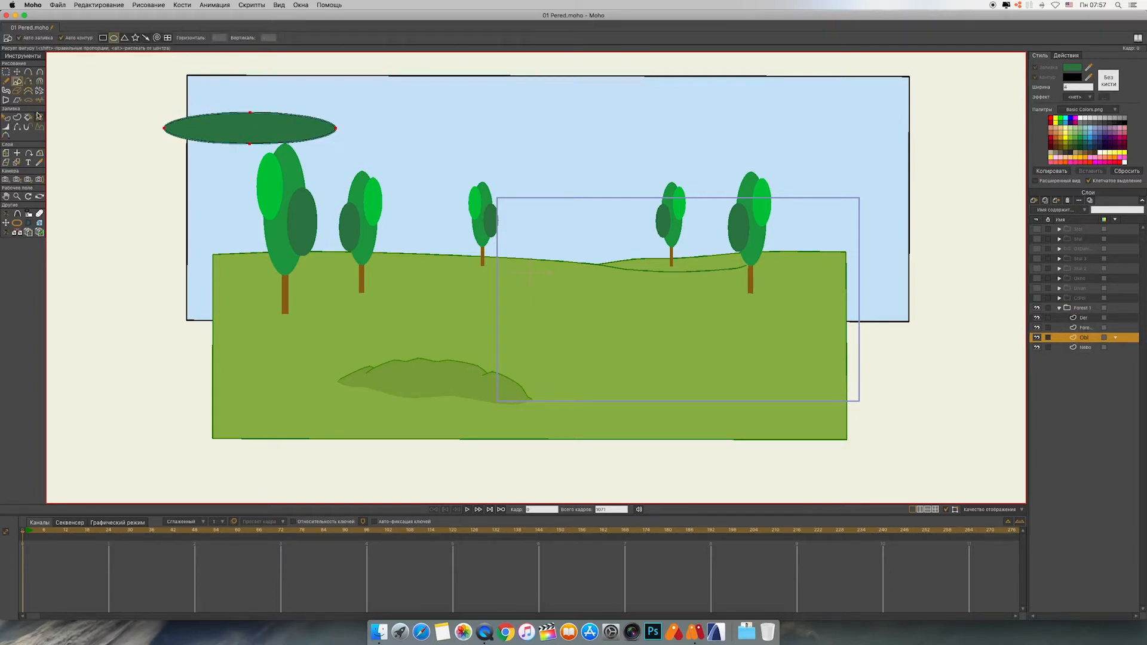
pyautogui.click(8, 118)
pyautogui.click(1037, 77)
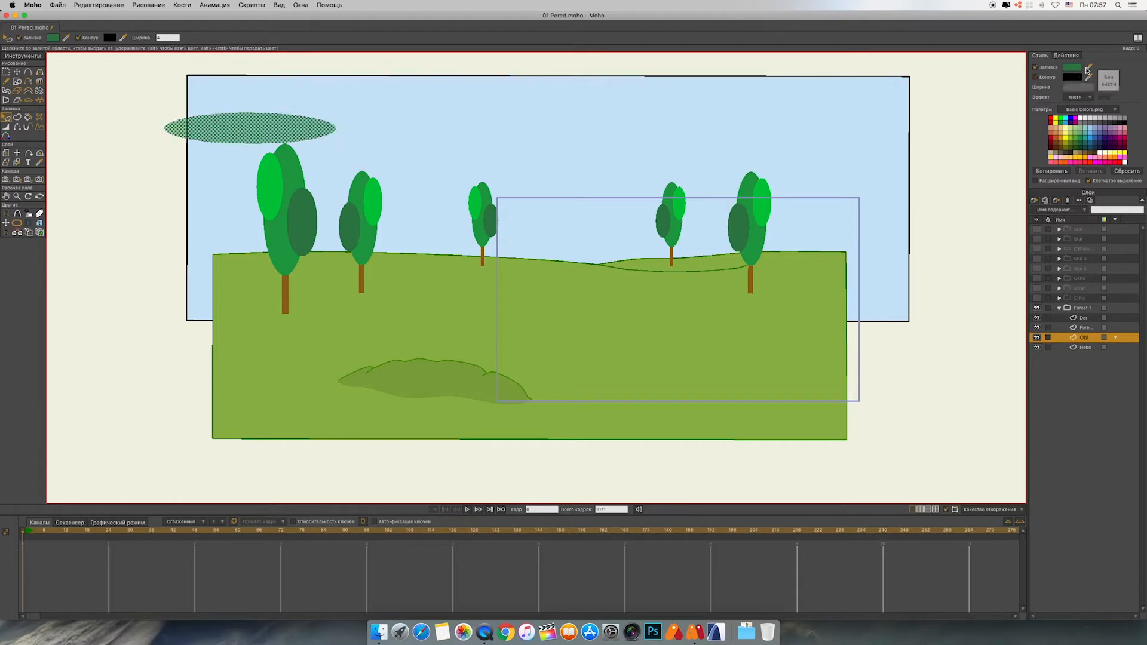
pyautogui.click(1090, 130)
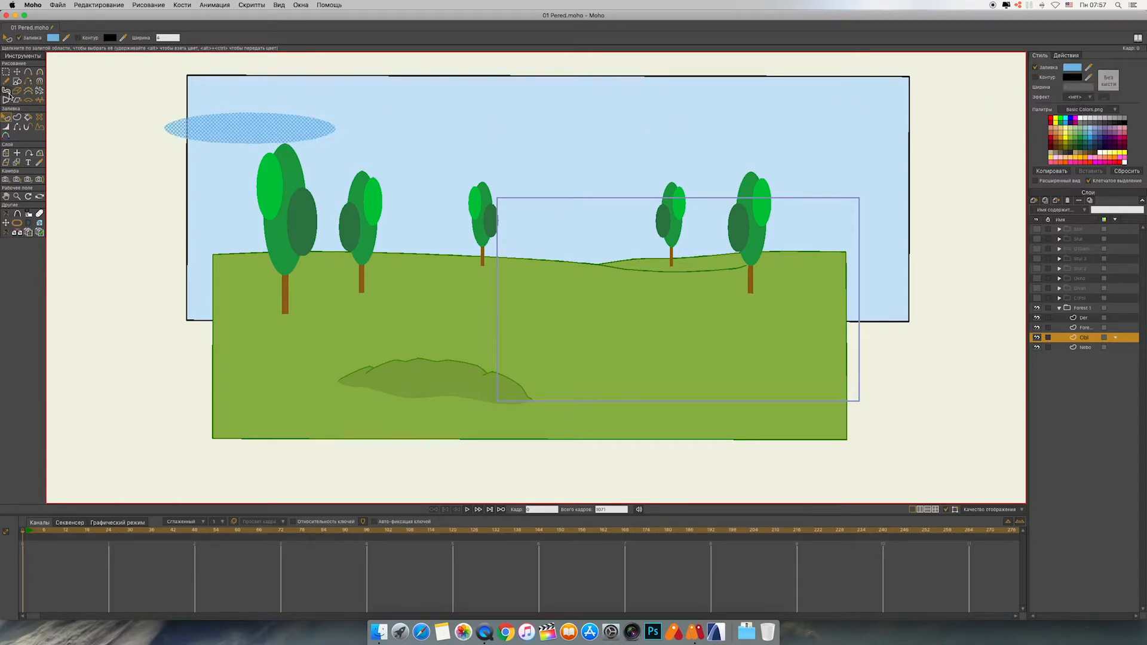
# Step: Draw a dividing line across the middle of the oval cloud from its left end to its right end and make it slightly wavy
pyautogui.click(28, 71)
pyautogui.moveTo(164, 128); pyautogui.dragTo(337, 128)
pyautogui.scroll(5, 447, 130)
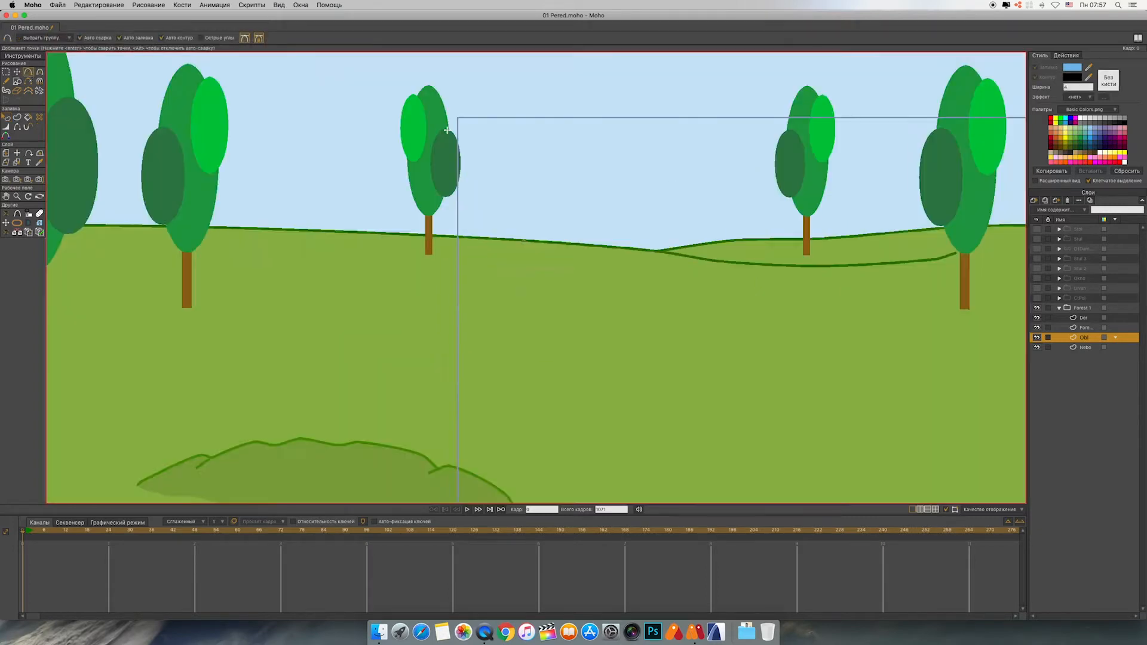
pyautogui.moveTo(188, 158); pyautogui.dragTo(598, 406)
pyautogui.click(17, 74)
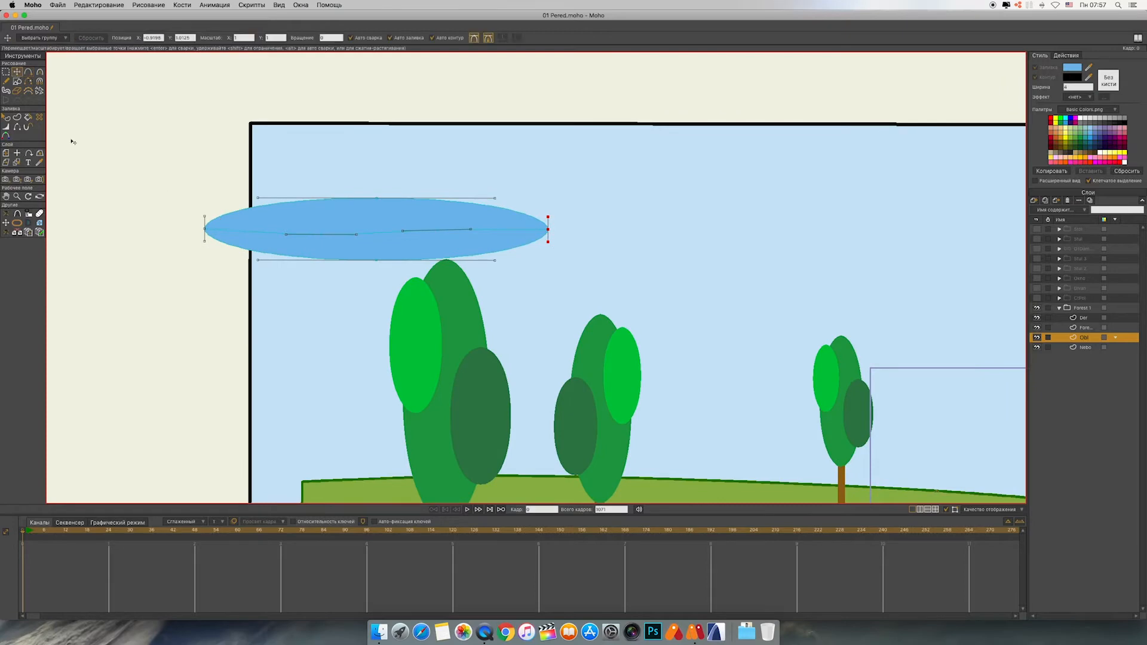
# Step: Select the points around the cloud's lower half and create a separate filled shape from them
pyautogui.click(5, 74)
pyautogui.moveTo(355, 289); pyautogui.dragTo(397, 236)
pyautogui.moveTo(521, 226); pyautogui.dragTo(581, 253)
pyautogui.click(17, 118)
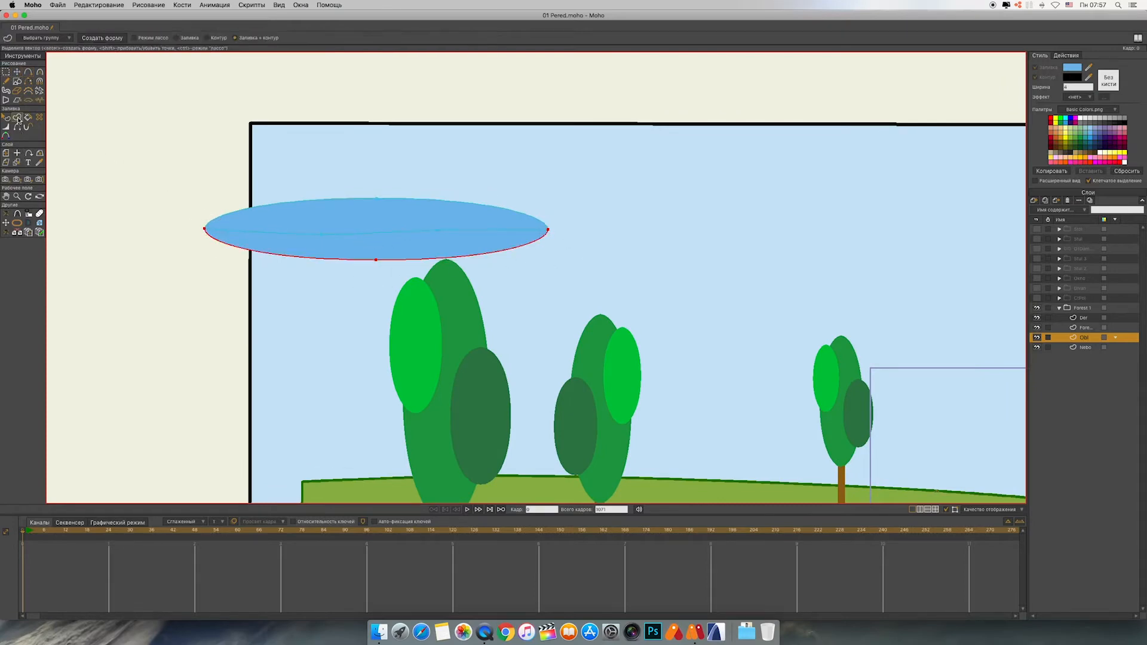
pyautogui.click(339, 237)
pyautogui.click(103, 39)
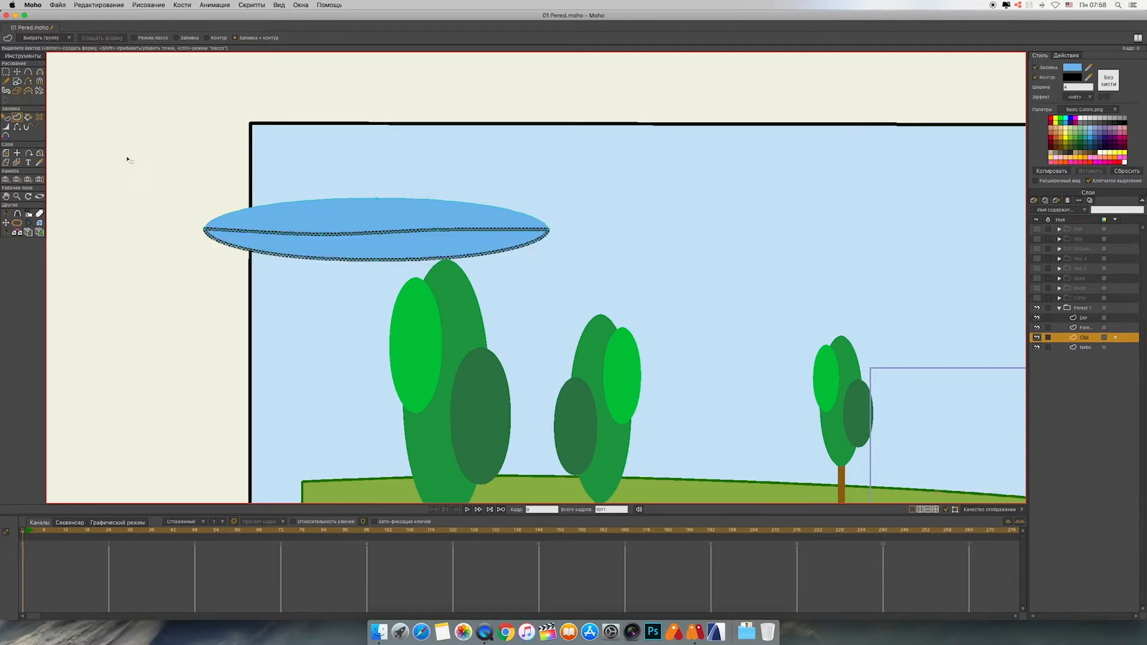
# Step: Remove the outline of the cloud's lower shape and fill it with a very pale bluish white
pyautogui.click(6, 118)
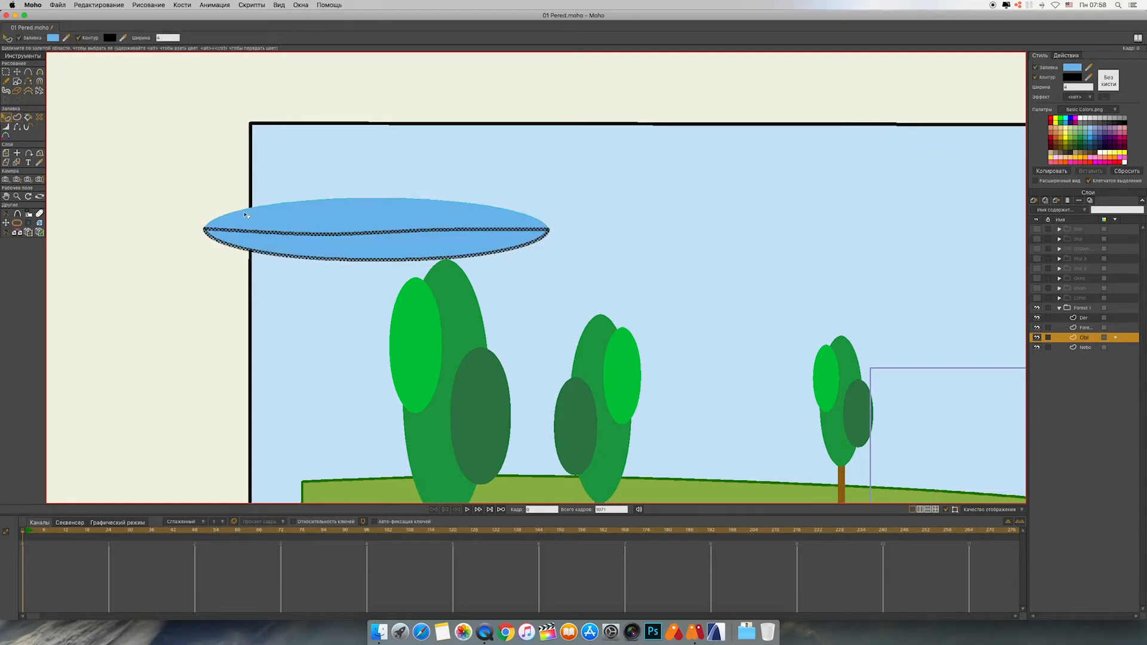
pyautogui.click(1036, 78)
pyautogui.click(1072, 67)
pyautogui.click(783, 332)
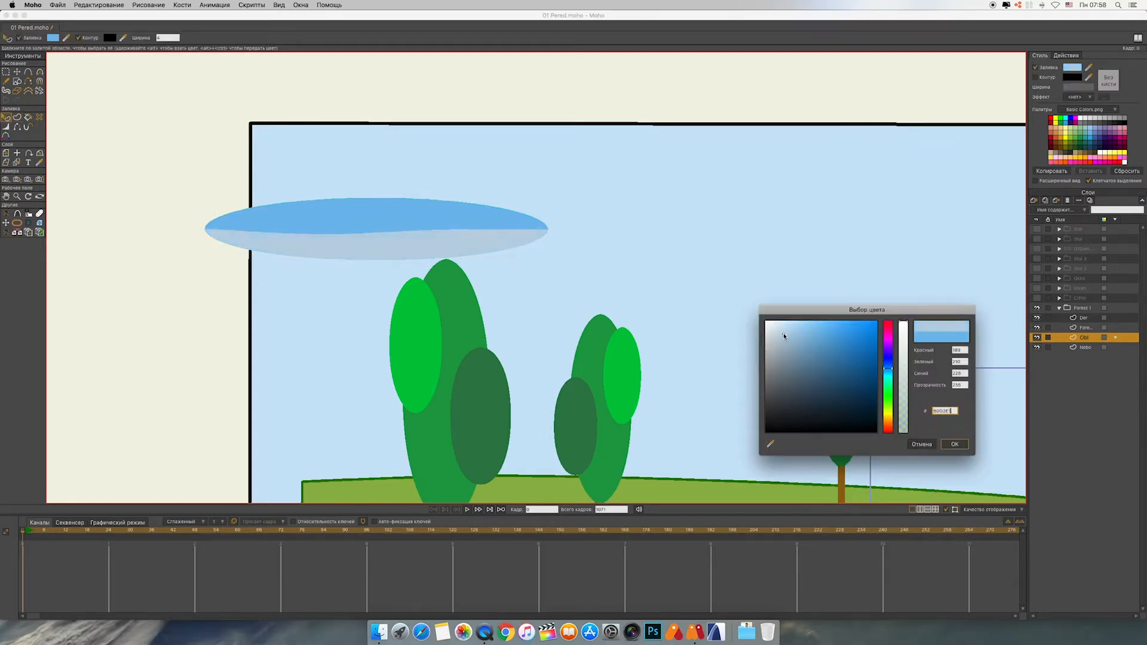
pyautogui.moveTo(774, 334); pyautogui.dragTo(778, 324)
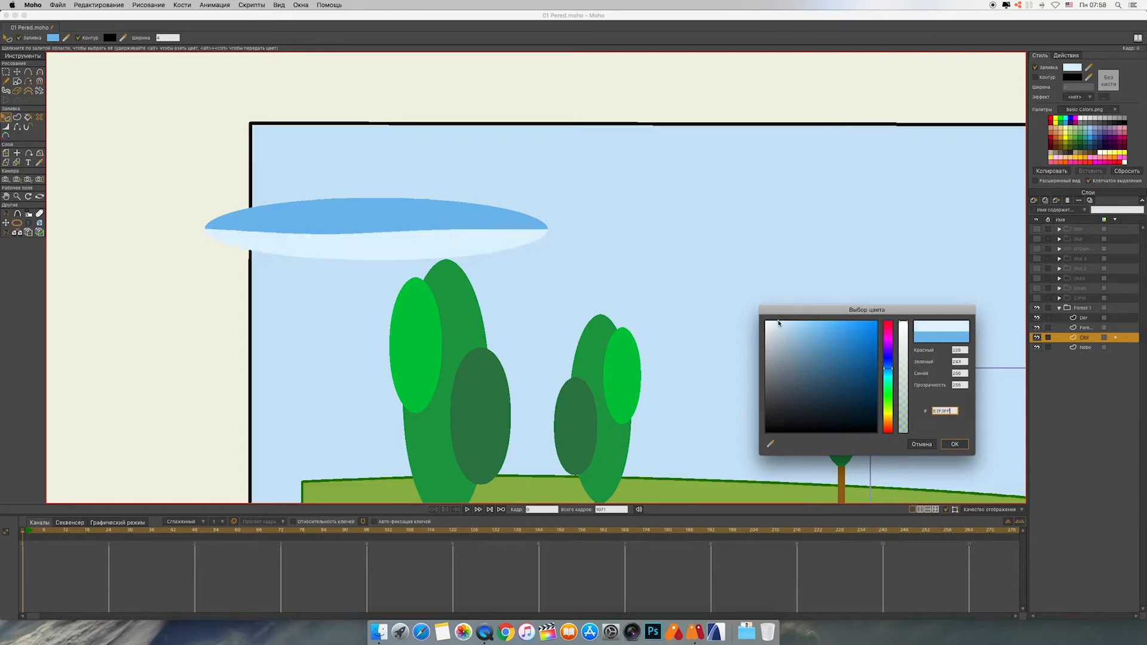
pyautogui.click(954, 444)
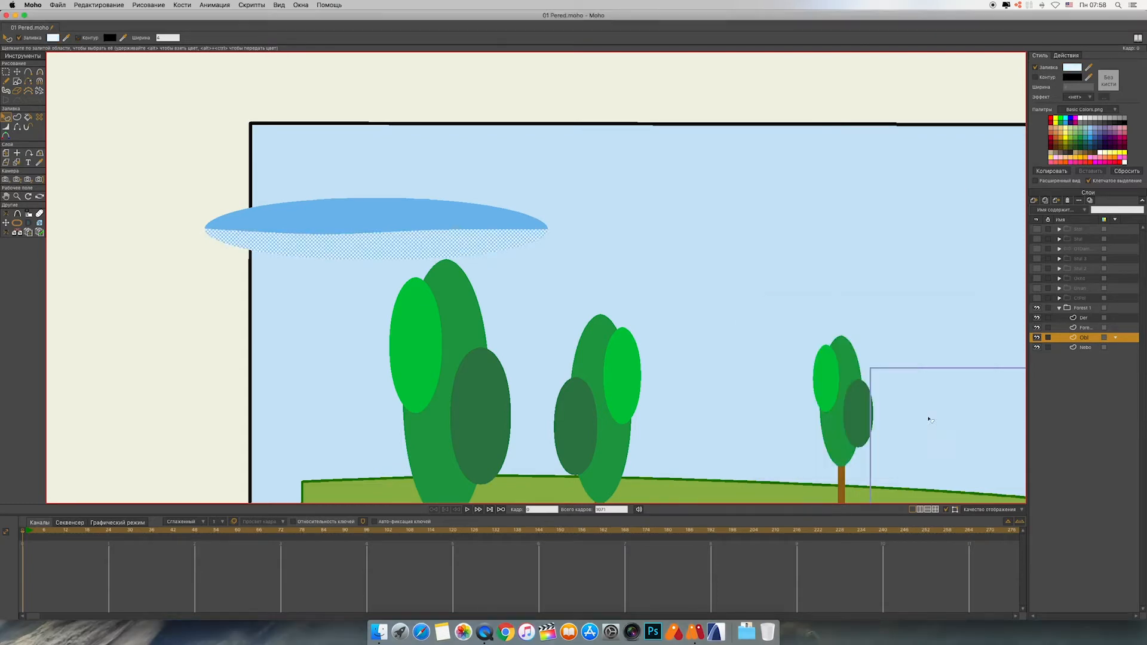
# Step: Bend the cloud's dividing line into a stronger wave using its points and curve handles
pyautogui.click(17, 72)
pyautogui.moveTo(319, 235); pyautogui.dragTo(318, 242)
pyautogui.moveTo(436, 230); pyautogui.dragTo(472, 237)
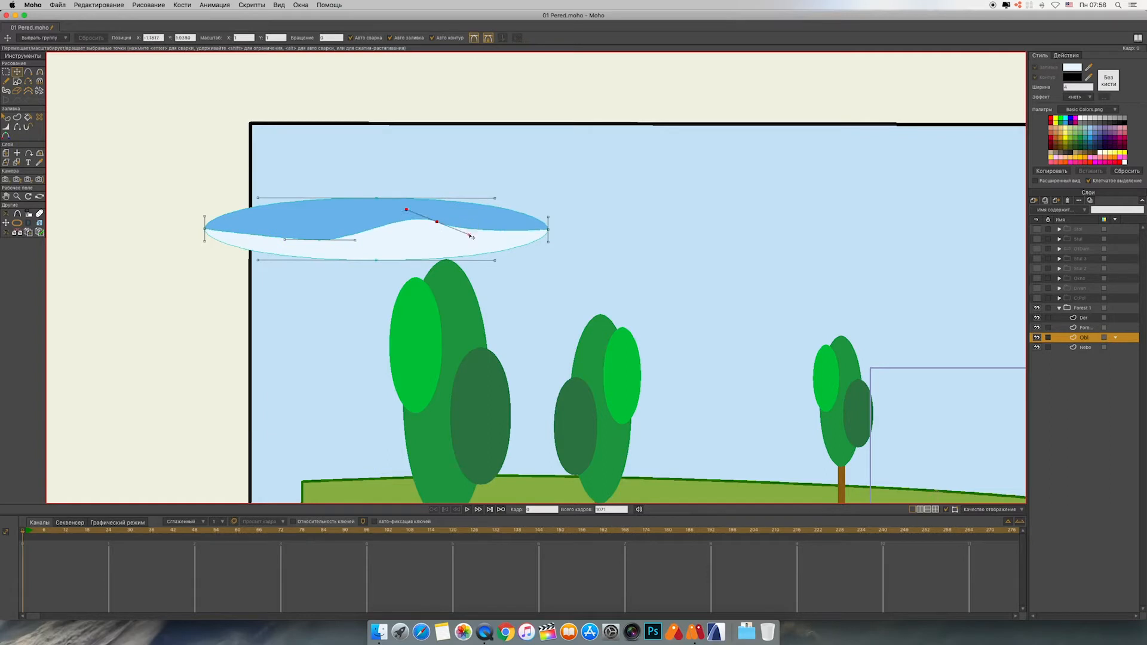
pyautogui.moveTo(285, 239); pyautogui.dragTo(284, 229)
# Step: Hide the Bezier handles, raise both ends of the cloud and lower the middle of its upper and lower edges
pyautogui.moveTo(205, 231); pyautogui.dragTo(196, 200)
pyautogui.press('super+z')
pyautogui.click(488, 37)
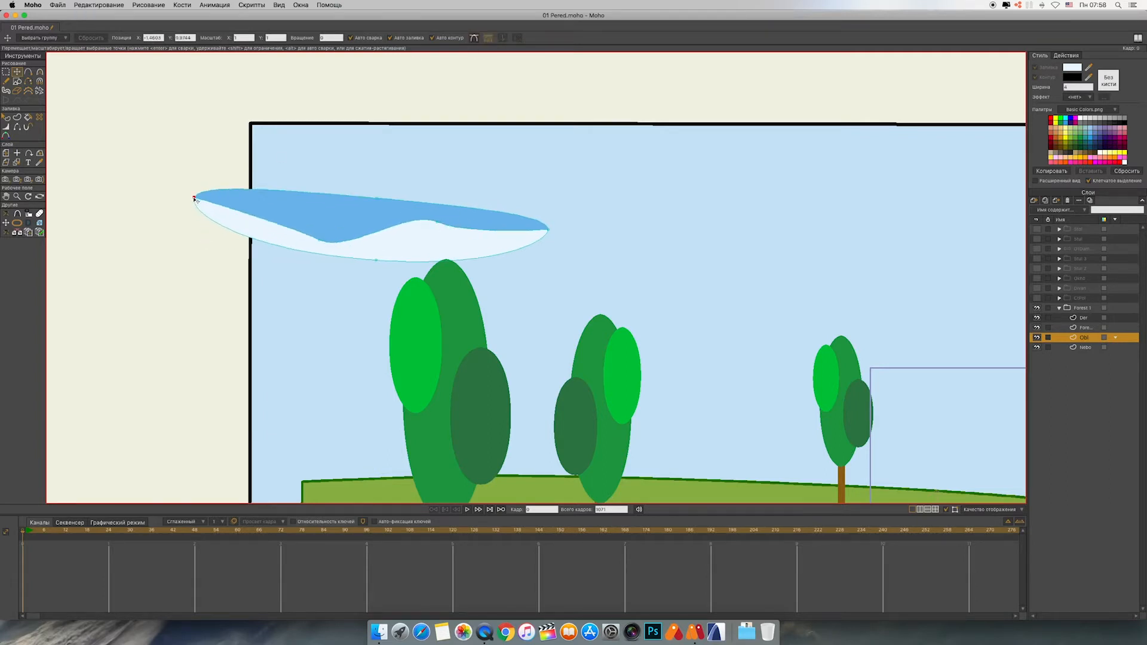
pyautogui.moveTo(379, 199); pyautogui.dragTo(373, 211)
pyautogui.moveTo(377, 261); pyautogui.dragTo(375, 270)
pyautogui.moveTo(550, 231); pyautogui.dragTo(549, 200)
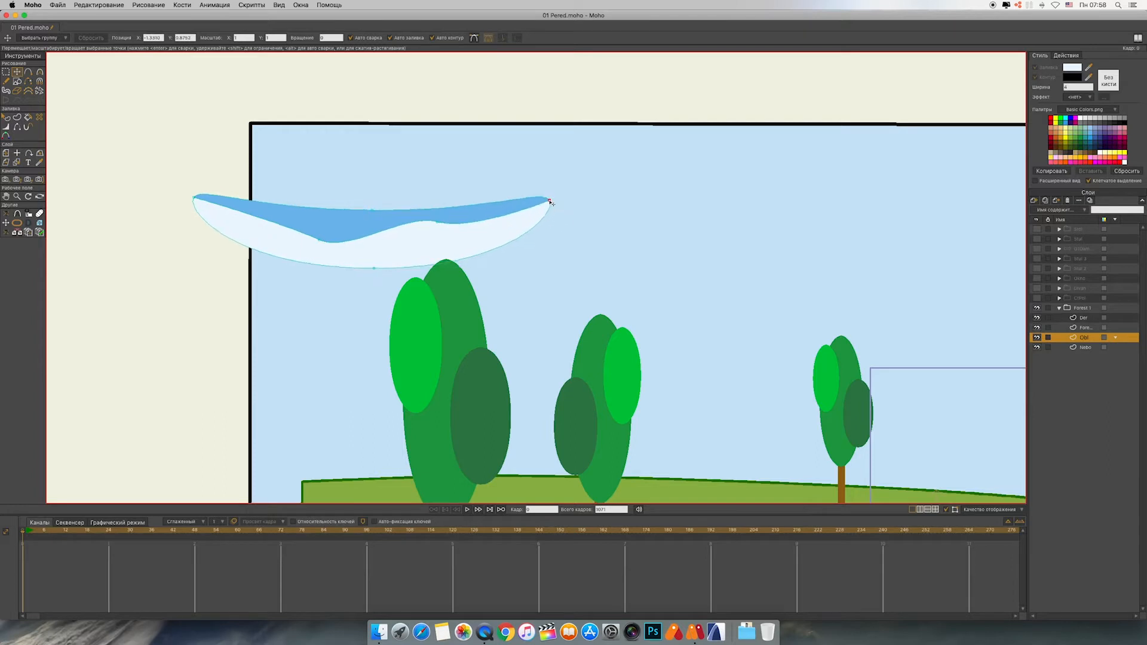
# Step: Add extra points along the upper and lower edges of the cloud on both sides of its middle
pyautogui.click(29, 72)
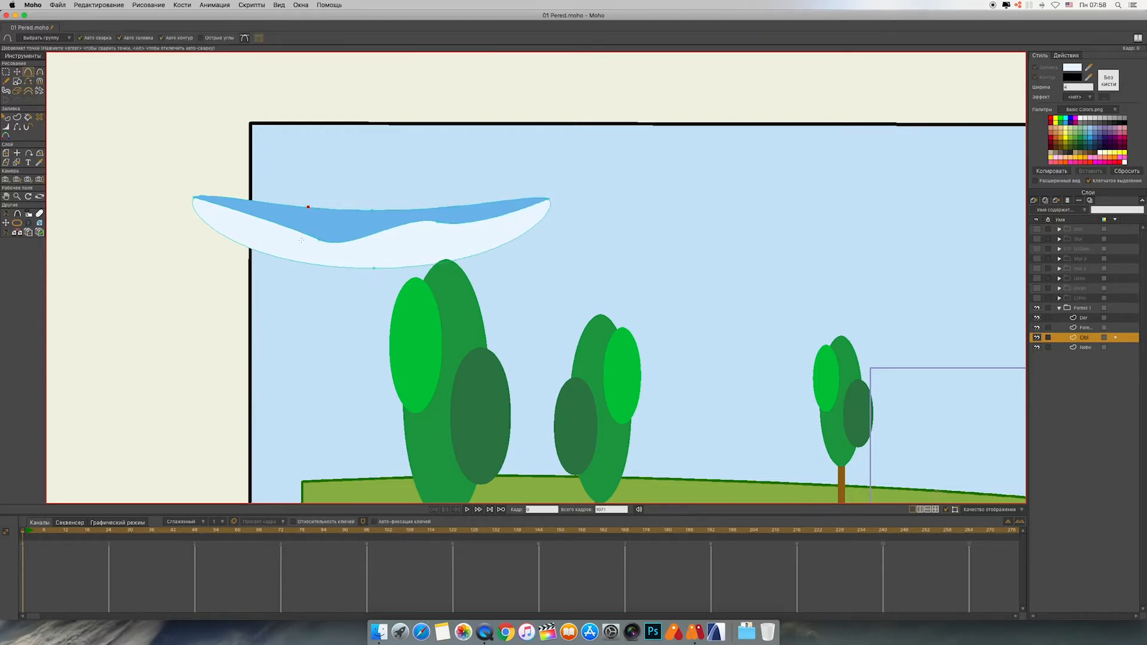
pyautogui.click(290, 260)
pyautogui.click(475, 248)
pyautogui.click(17, 72)
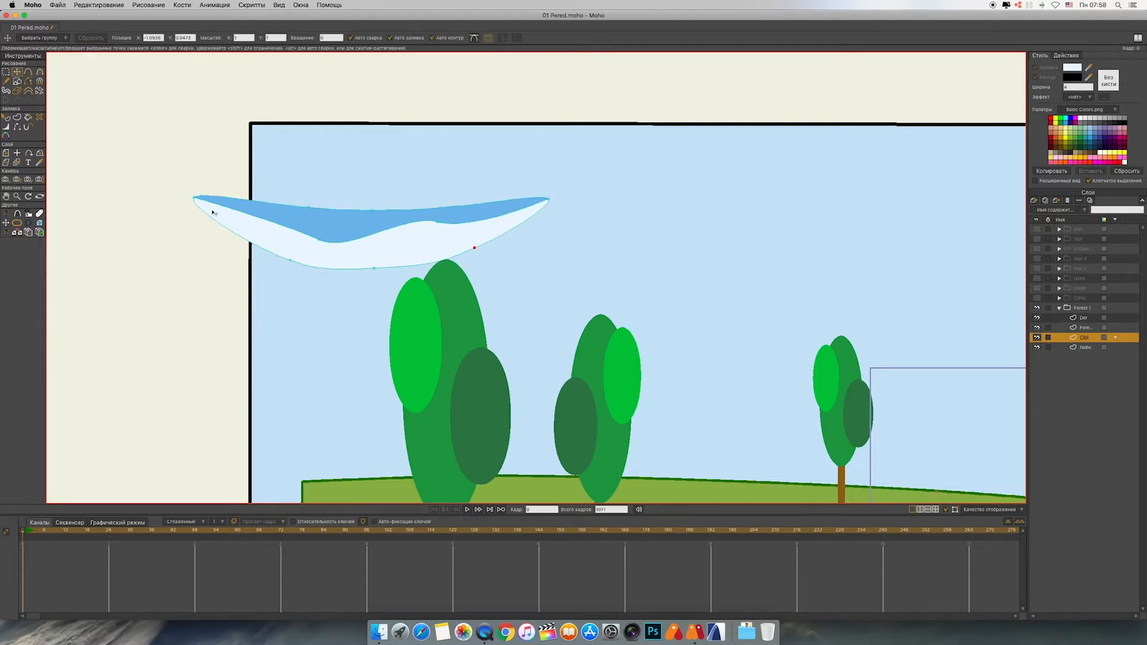
# Step: Reshape the cloud into an irregular wave with a lowered left tip and a raised hump on its upper left edge
pyautogui.moveTo(194, 198); pyautogui.dragTo(198, 252)
pyautogui.moveTo(291, 260); pyautogui.dragTo(295, 256)
pyautogui.moveTo(309, 207); pyautogui.dragTo(302, 196)
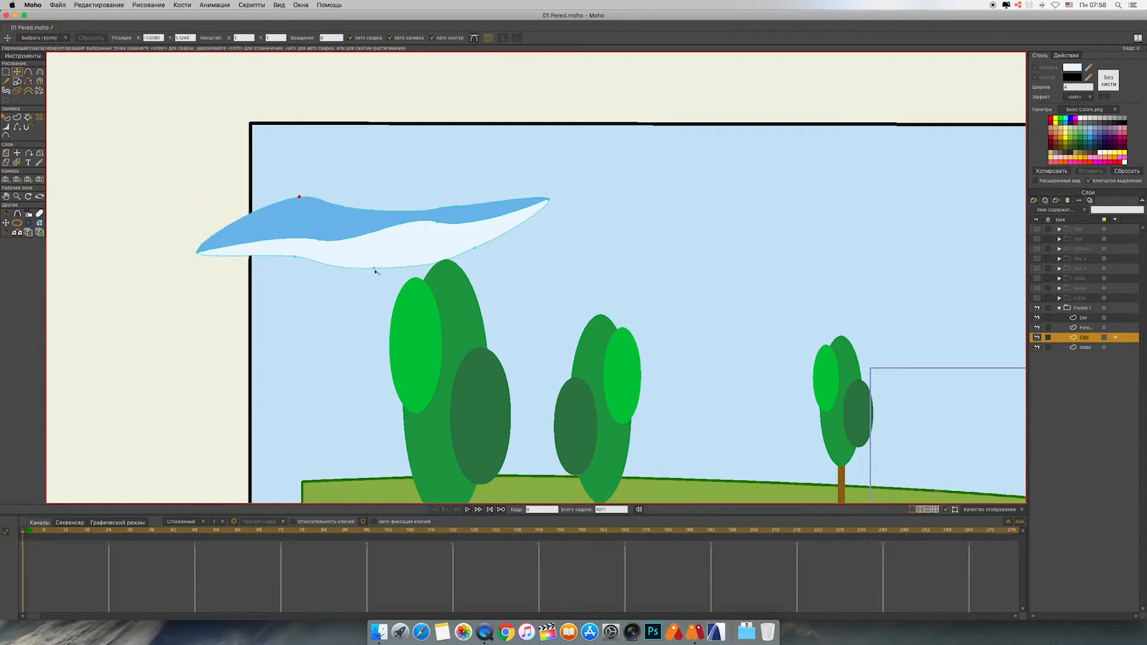
pyautogui.moveTo(374, 268); pyautogui.dragTo(374, 272)
pyautogui.moveTo(475, 247); pyautogui.dragTo(484, 253)
pyautogui.moveTo(456, 206); pyautogui.dragTo(436, 231)
pyautogui.moveTo(548, 199); pyautogui.dragTo(547, 211)
pyautogui.moveTo(712, 256); pyautogui.dragTo(653, 199)
# Step: Select the whole cloud, paste a copy of it and move the copy to the right at the same height
pyautogui.click(6, 71)
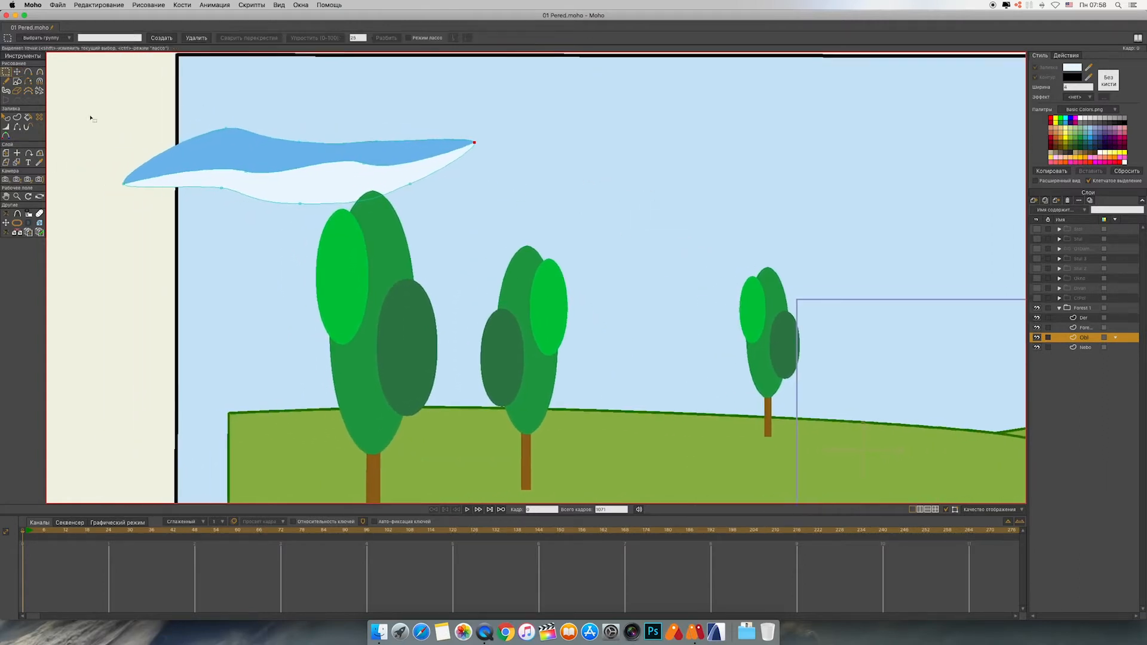
pyautogui.moveTo(65, 75); pyautogui.dragTo(492, 242)
pyautogui.press('t')
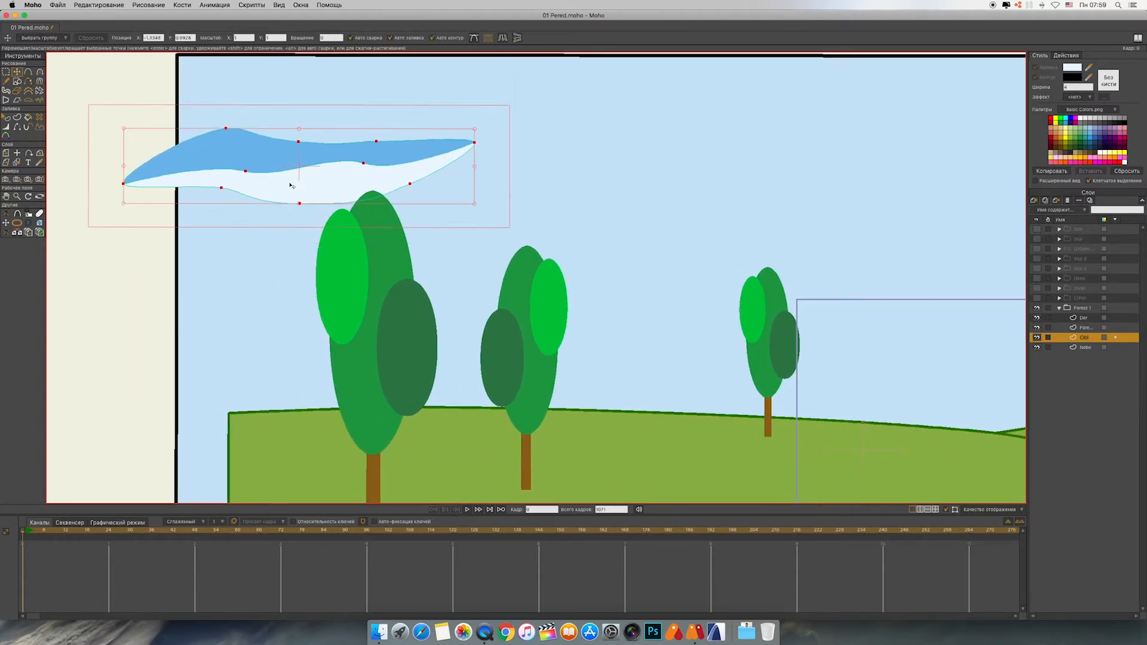
pyautogui.press('super+c')
pyautogui.press('super+v')
pyautogui.moveTo(299, 179); pyautogui.dragTo(739, 185)
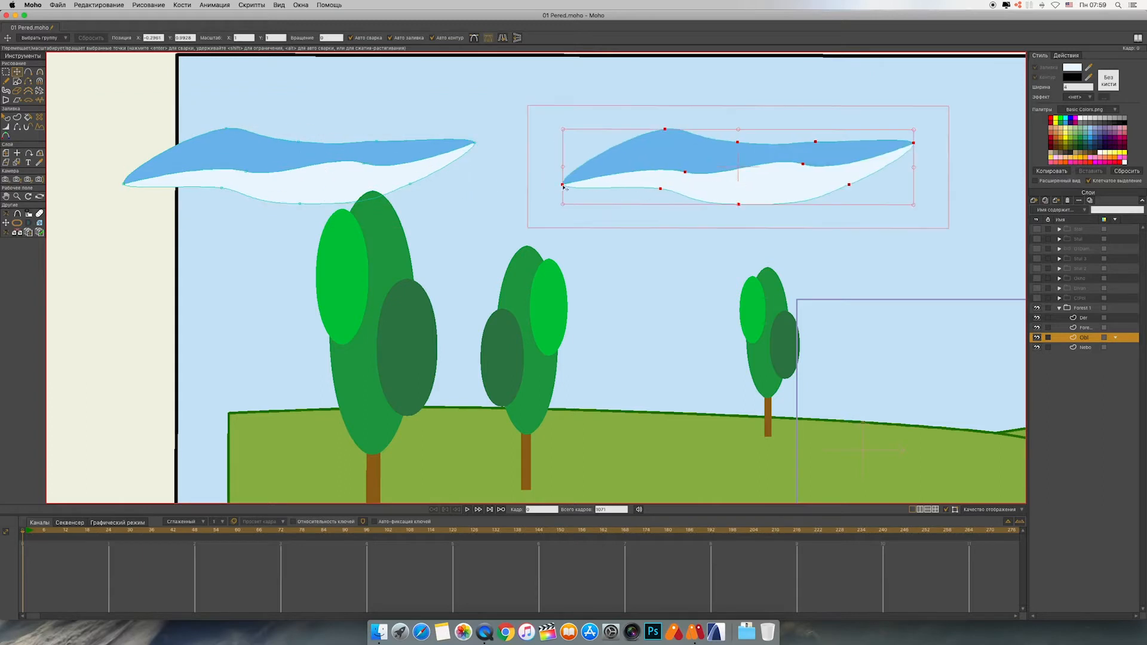
# Step: Reshape the copied cloud with a raised, blunt left end, a flatter base, a dip in its top and a lowered right tip
pyautogui.click(563, 185)
pyautogui.click(563, 185)
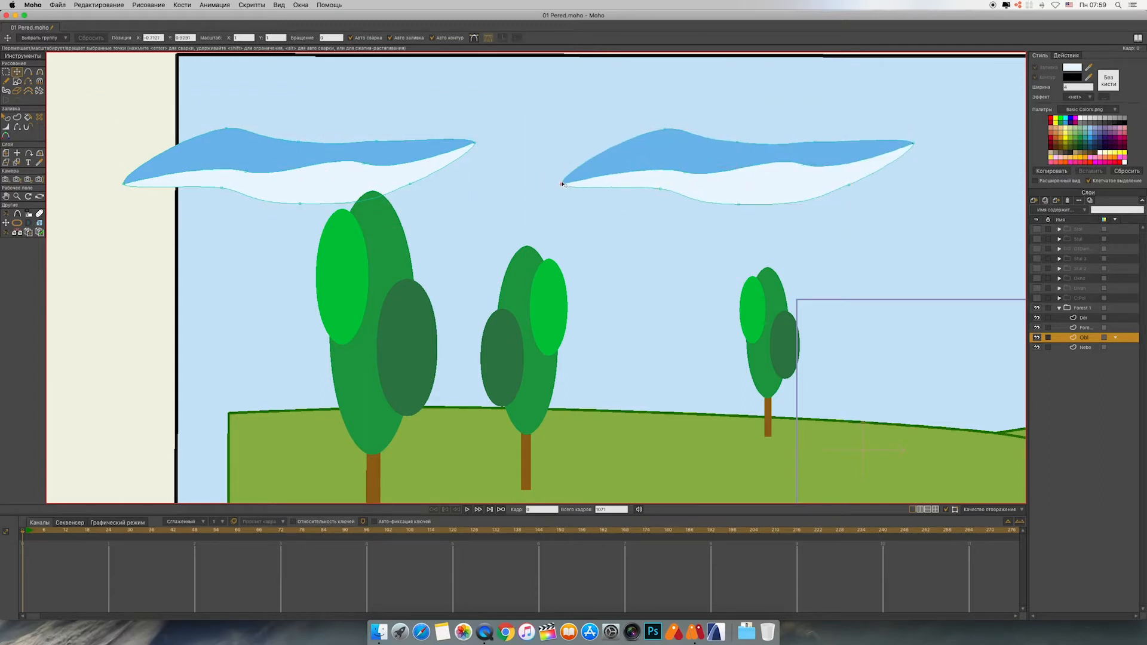
pyautogui.moveTo(563, 185); pyautogui.dragTo(563, 122)
pyautogui.moveTo(660, 189); pyautogui.dragTo(565, 180)
pyautogui.moveTo(688, 173); pyautogui.dragTo(643, 174)
pyautogui.moveTo(740, 207); pyautogui.dragTo(729, 186)
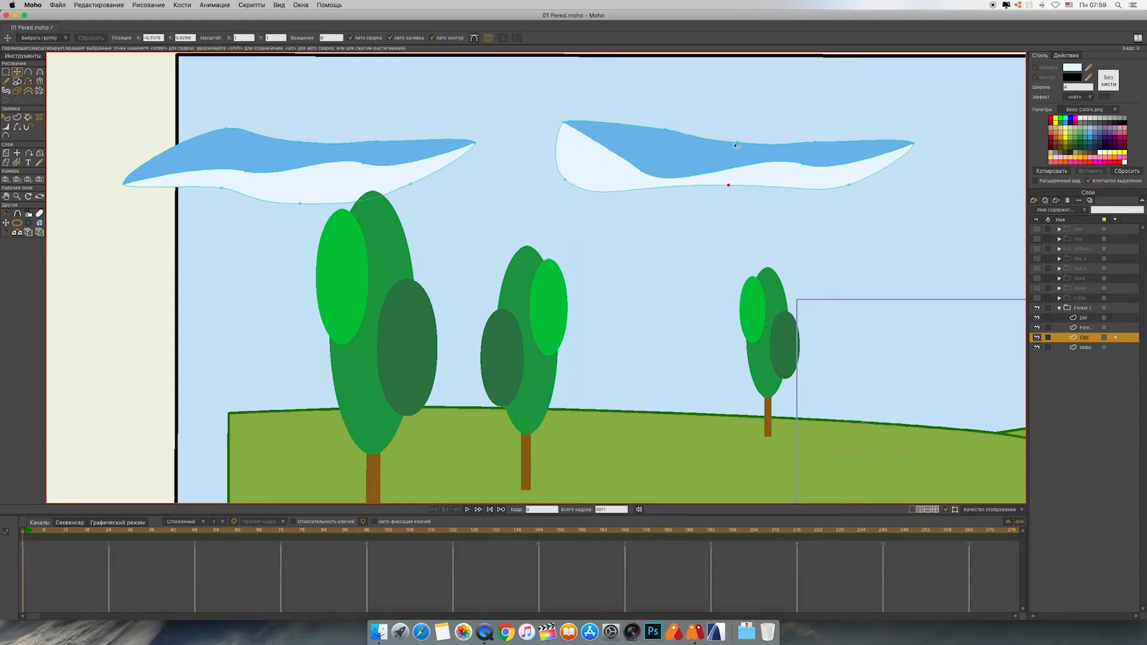
pyautogui.moveTo(737, 142); pyautogui.dragTo(730, 152)
pyautogui.moveTo(815, 141); pyautogui.dragTo(819, 122)
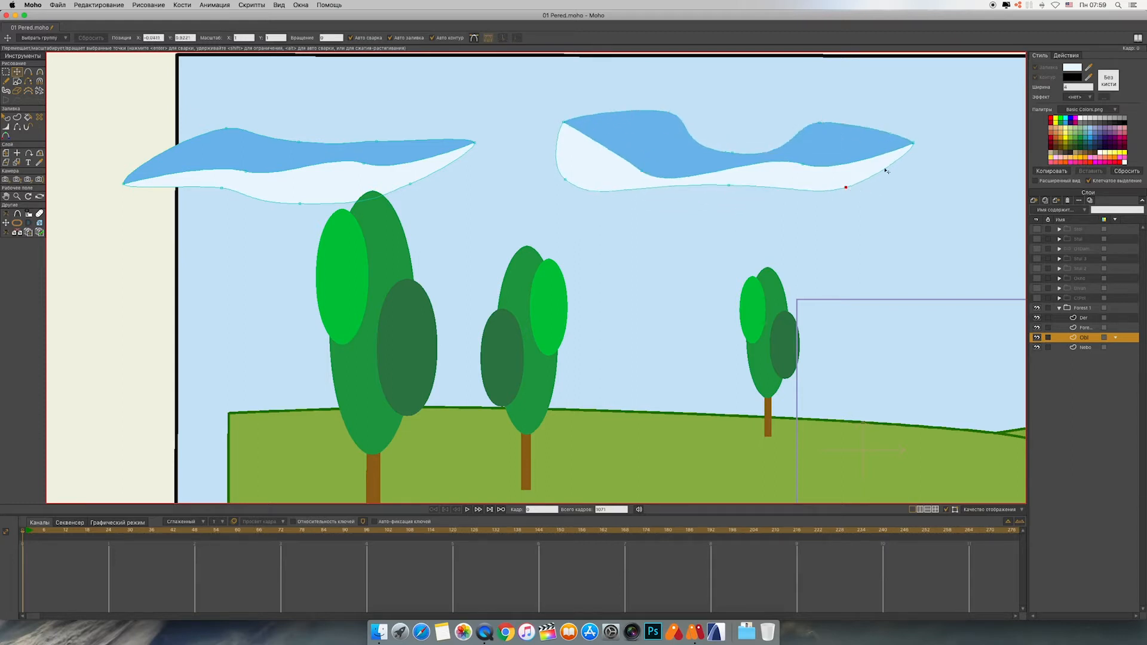
pyautogui.moveTo(913, 142); pyautogui.dragTo(902, 182)
# Step: Turn the Bezier handles back on and smooth the second cloud's underside, dividing line and left end into rounder curves
pyautogui.click(474, 39)
pyautogui.moveTo(732, 152); pyautogui.dragTo(728, 192)
pyautogui.moveTo(620, 190); pyautogui.dragTo(647, 214)
pyautogui.moveTo(960, 248); pyautogui.dragTo(724, 240)
pyautogui.scroll(-5, 808, 240)
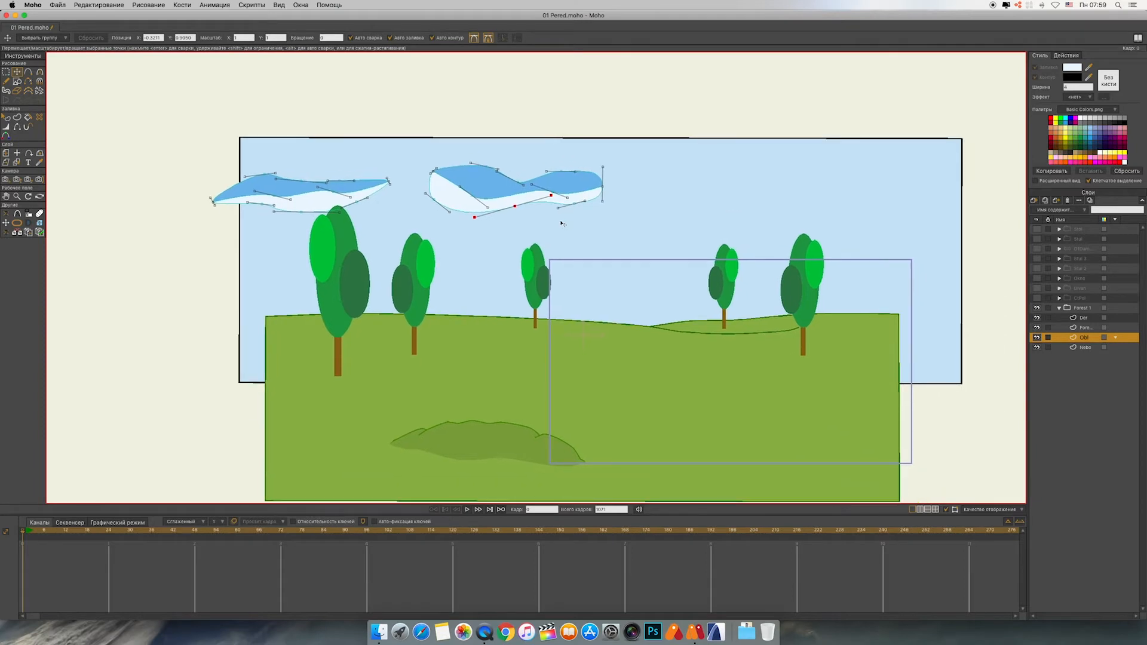
pyautogui.moveTo(431, 174)
pyautogui.mouseDown()
pyautogui.moveTo(421, 179)
pyautogui.moveTo(440, 166)
pyautogui.mouseUp()
# Step: Place a copy of the first cloud in the right part of the sky, above the rightmost trees
pyautogui.click(5, 71)
pyautogui.moveTo(172, 146); pyautogui.dragTo(394, 263)
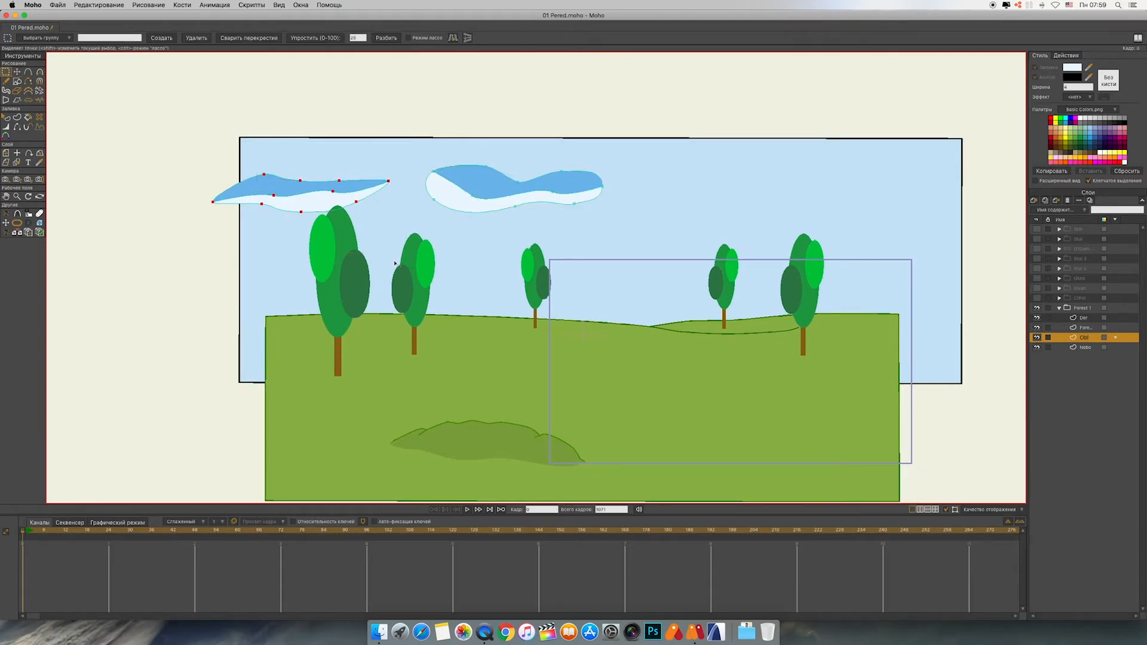
pyautogui.press('t')
pyautogui.moveTo(311, 193); pyautogui.dragTo(795, 187)
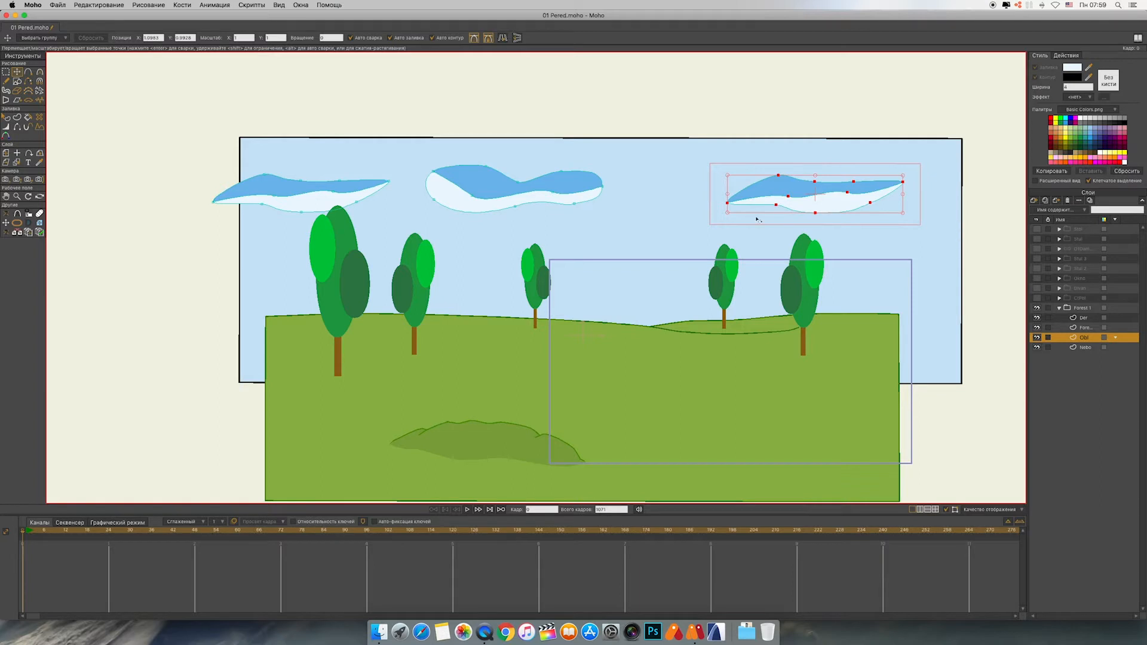
# Step: Round the third cloud's ends and bend its lower edge with the curve handles so it differs from the first cloud
pyautogui.click(727, 203)
pyautogui.moveTo(730, 208); pyautogui.dragTo(742, 229)
pyautogui.moveTo(790, 174); pyautogui.dragTo(890, 159)
pyautogui.moveTo(882, 199); pyautogui.dragTo(854, 204)
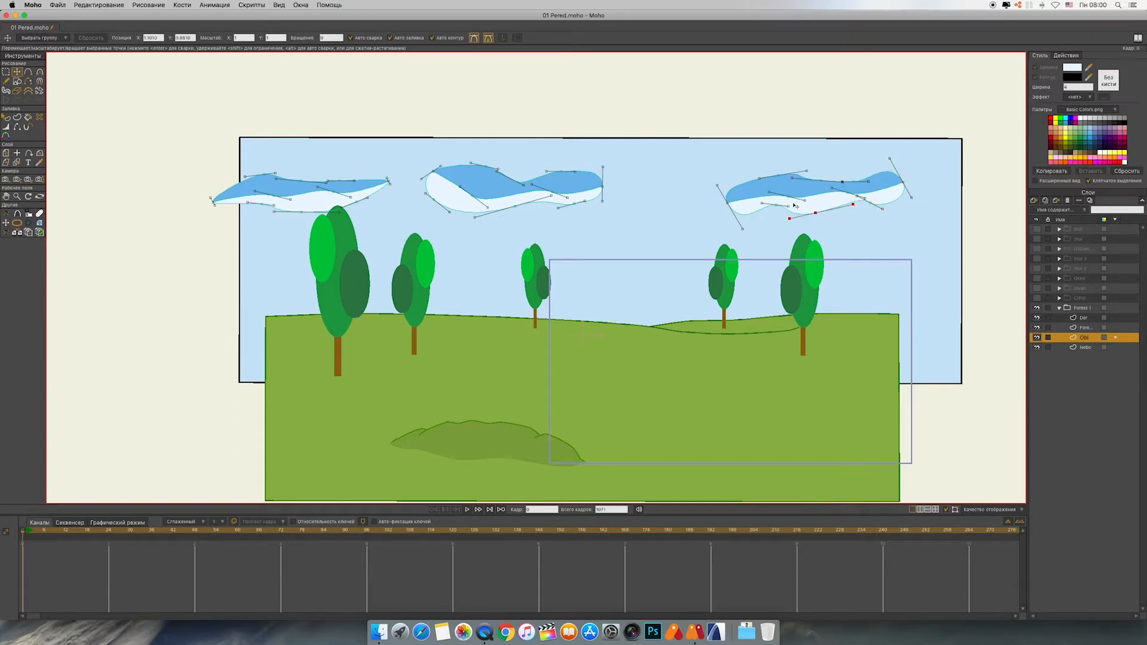
# Step: Move the third cloud to the right so that it extends past the sky's right edge
pyautogui.scroll(-3, 920, 203)
pyautogui.press('g')
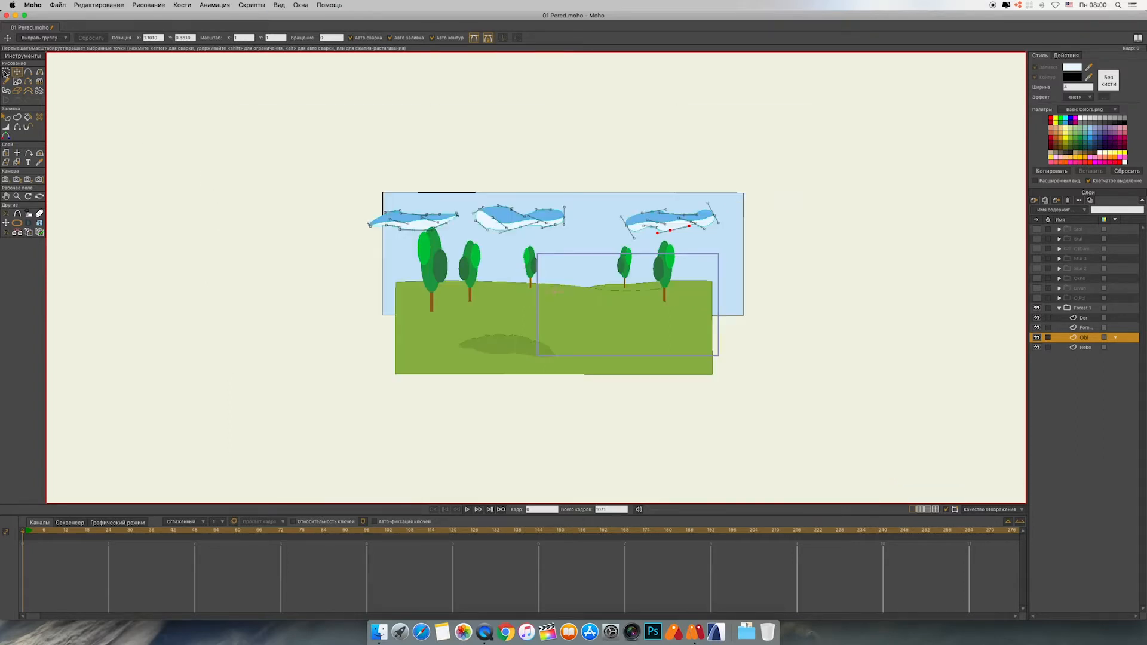
pyautogui.moveTo(604, 187); pyautogui.dragTo(730, 246)
pyautogui.press('t')
pyautogui.moveTo(579, 231); pyautogui.dragTo(652, 228)
# Step: Move the second cloud to the middle of the sky and place a copy of it beyond the sky's left edge
pyautogui.press('g')
pyautogui.moveTo(464, 177); pyautogui.dragTo(574, 254)
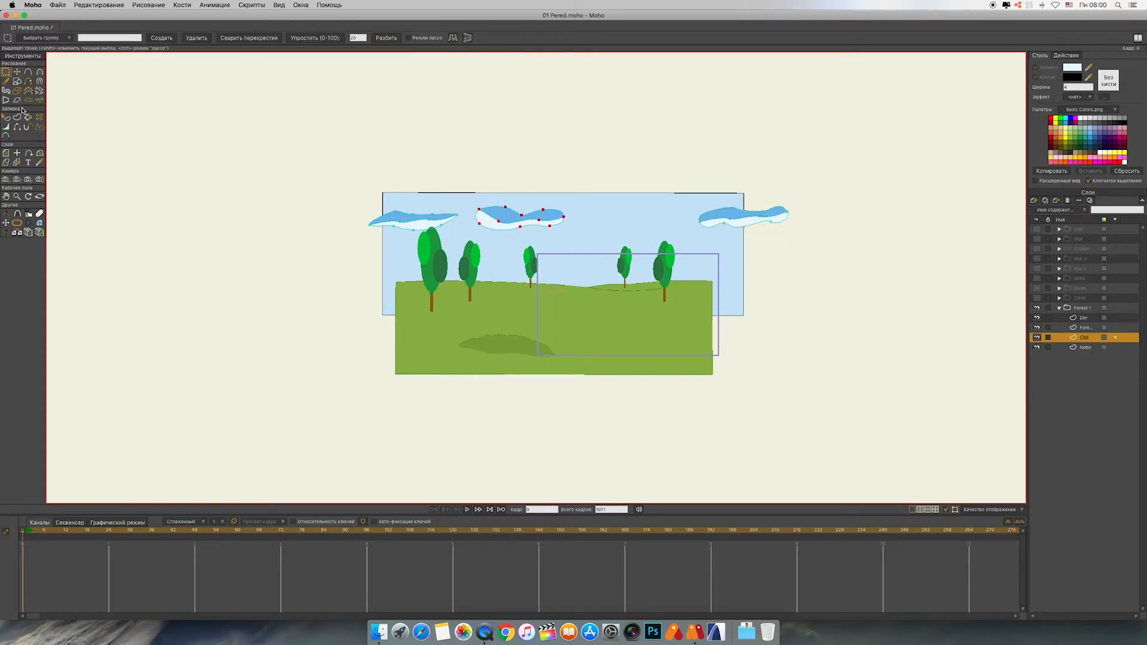
pyautogui.press('t')
pyautogui.moveTo(452, 245); pyautogui.dragTo(502, 245)
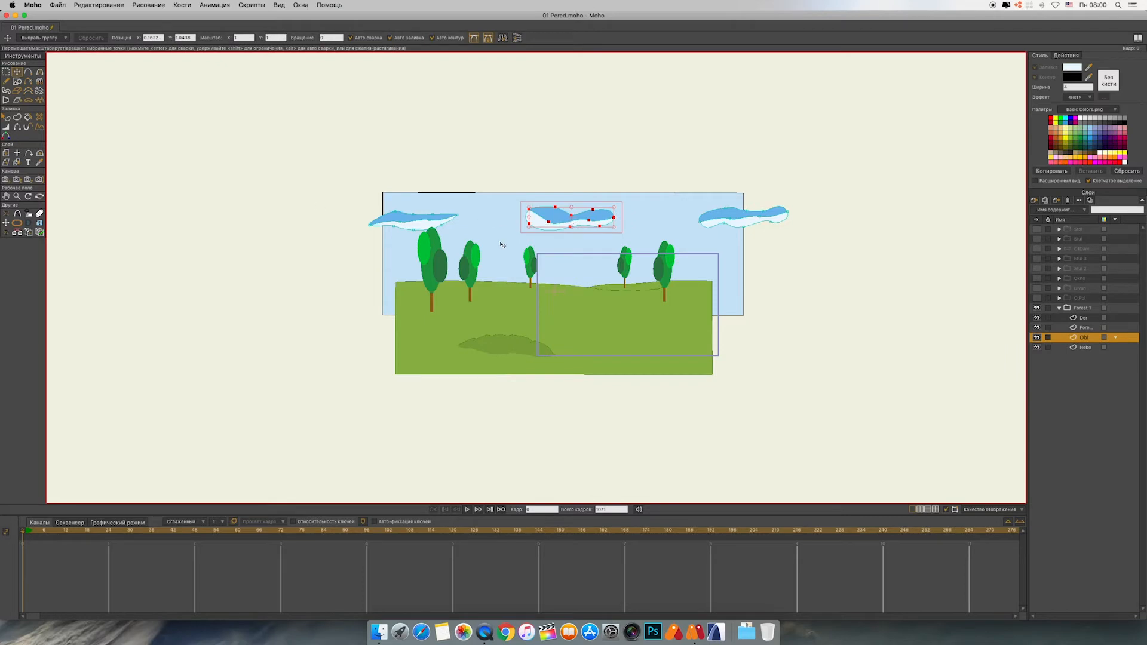
pyautogui.moveTo(581, 220); pyautogui.dragTo(282, 219)
# Step: Place a copy of the first cloud well beyond the sky's right edge and shift the whole cloud layer to the left
pyautogui.press('g')
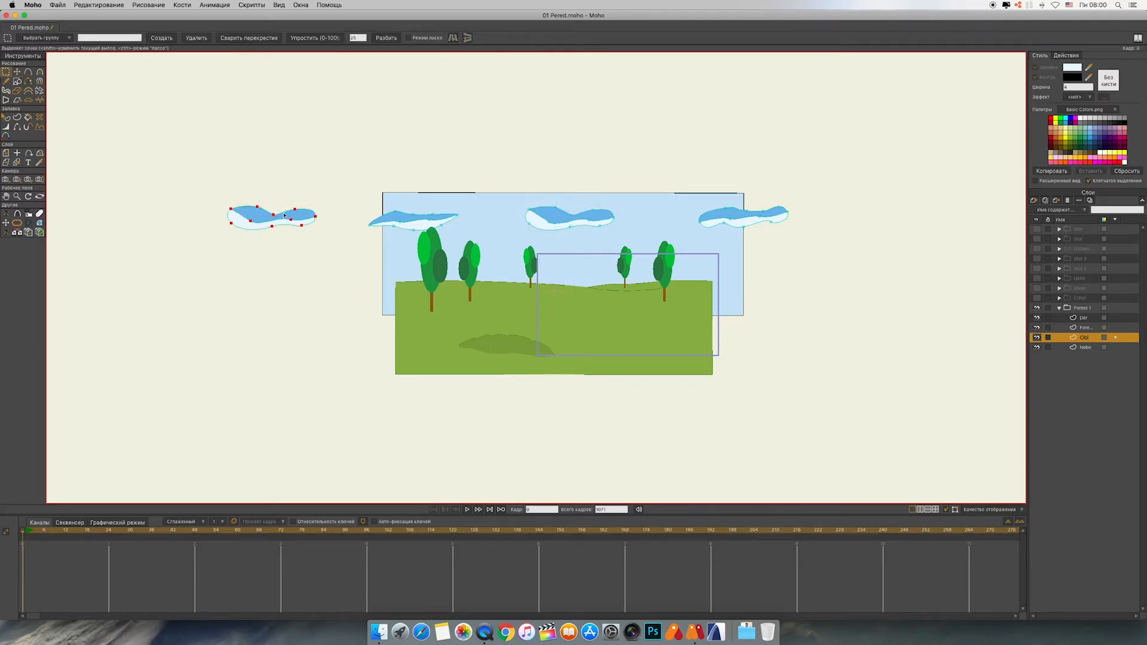
pyautogui.moveTo(348, 177); pyautogui.dragTo(476, 288)
pyautogui.press('t')
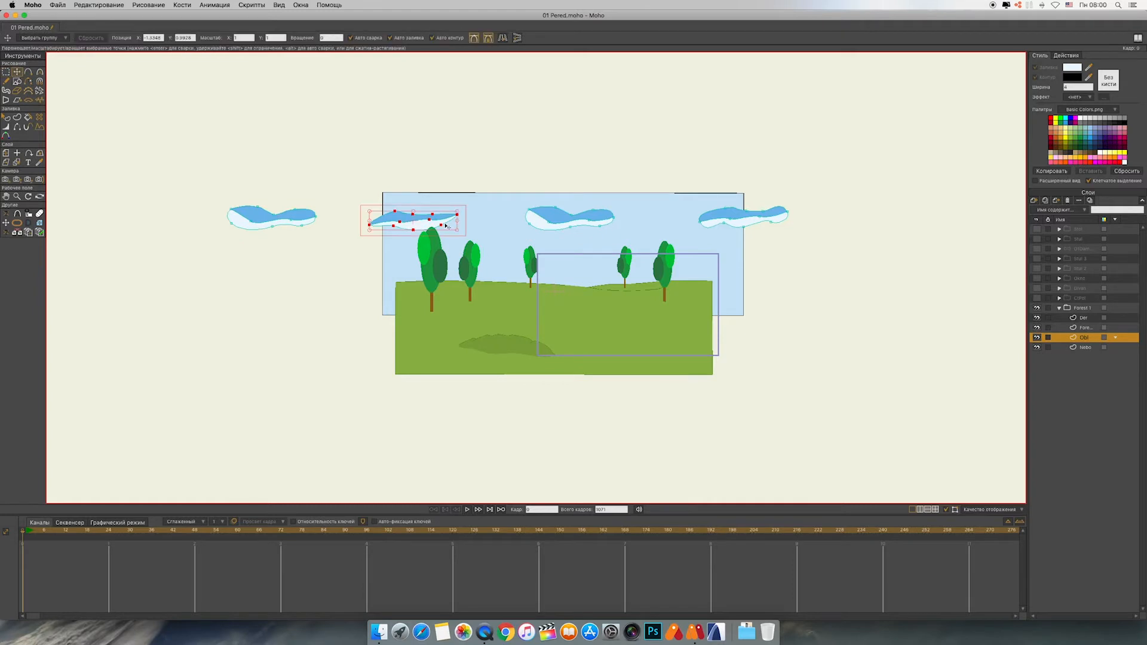
pyautogui.moveTo(415, 220); pyautogui.dragTo(885, 219)
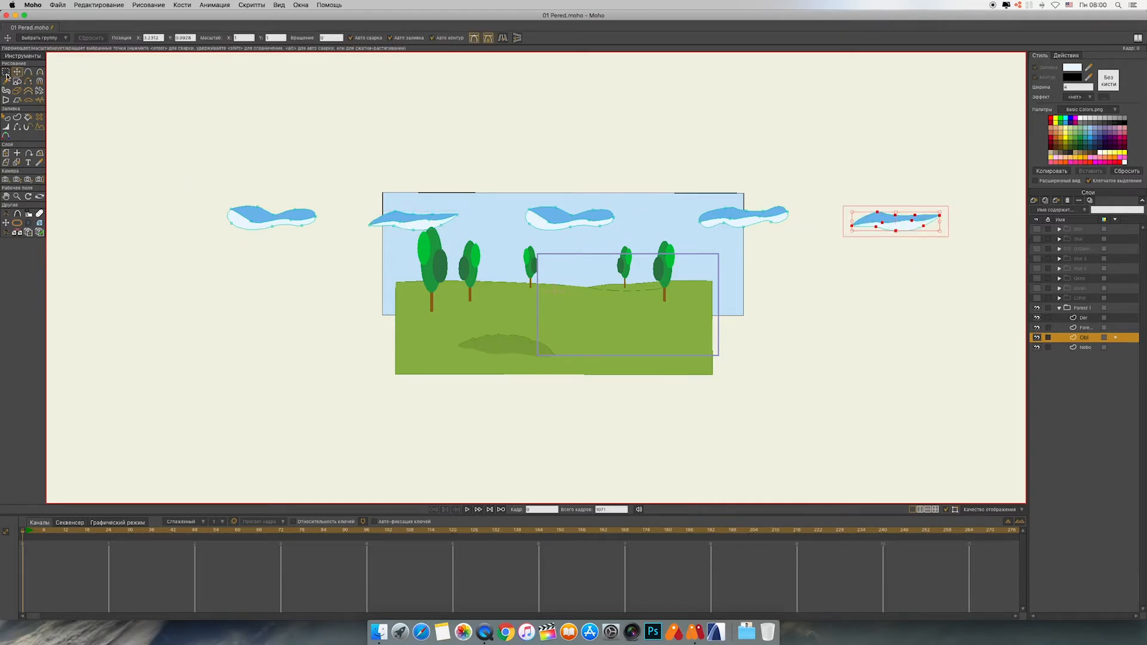
pyautogui.click(5, 153)
pyautogui.moveTo(674, 230); pyautogui.dragTo(220, 289)
# Step: Create a new vector layer directly above the sky layer and name it Sol
pyautogui.click(1075, 348)
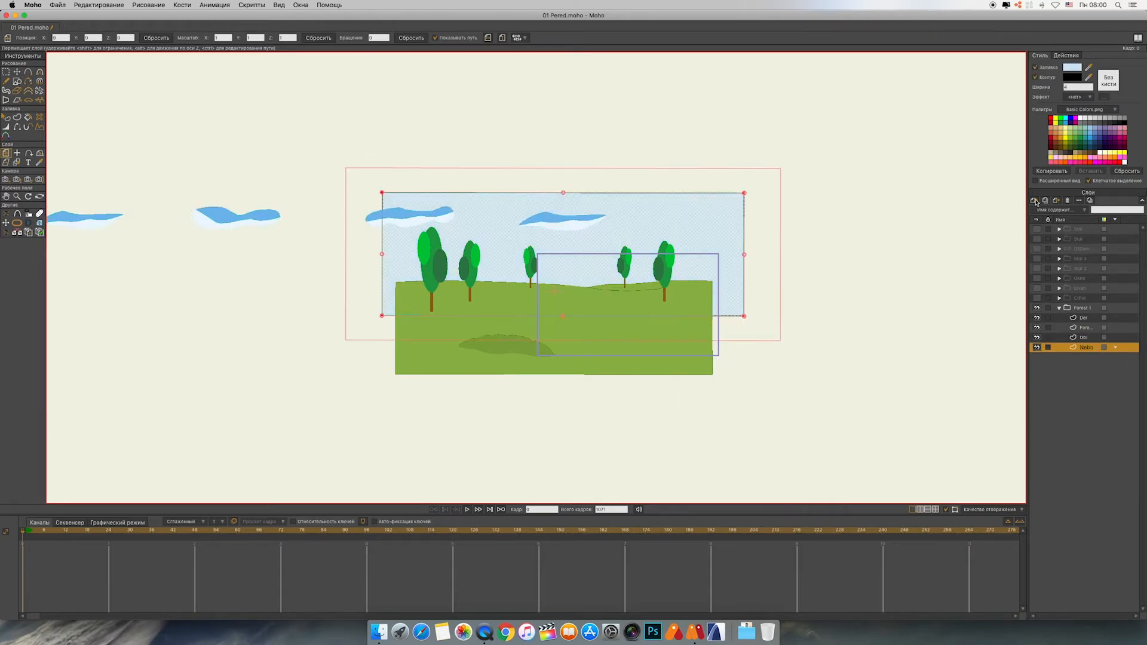
pyautogui.click(1034, 201)
pyautogui.click(1047, 210)
pyautogui.doubleClick(1087, 347)
pyautogui.write('Sol')
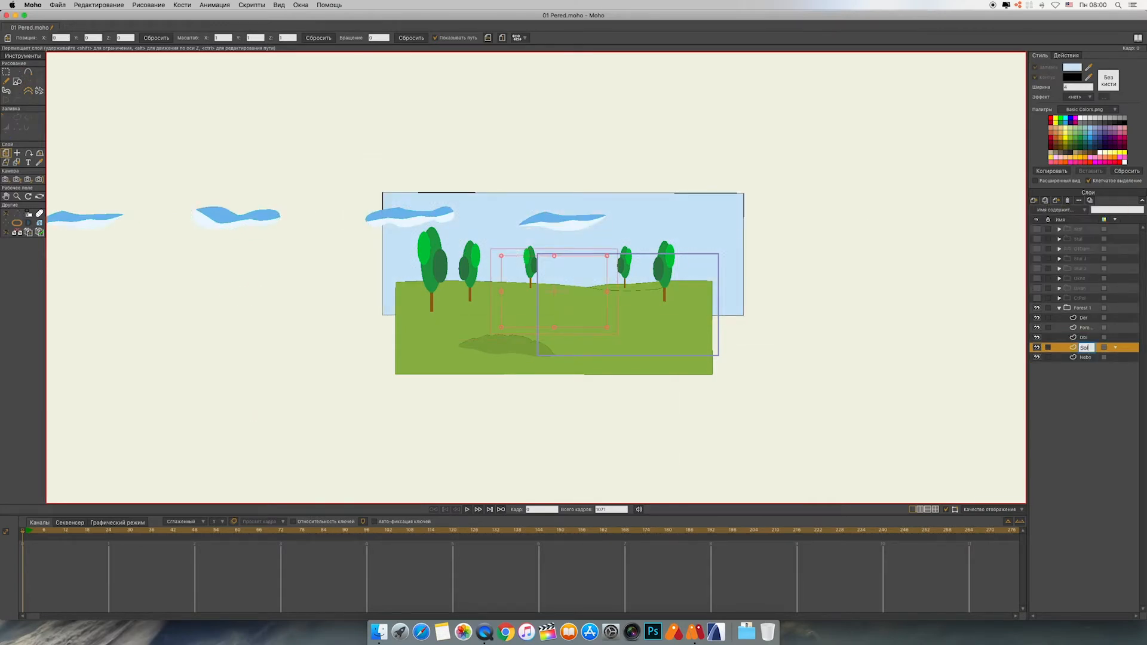
pyautogui.press('Return')
# Step: Draw a small circle over the cloud in mid-sky for the sun and give it a pale yellow fill without an outline
pyautogui.click(17, 82)
pyautogui.moveTo(572, 217); pyautogui.dragTo(591, 231)
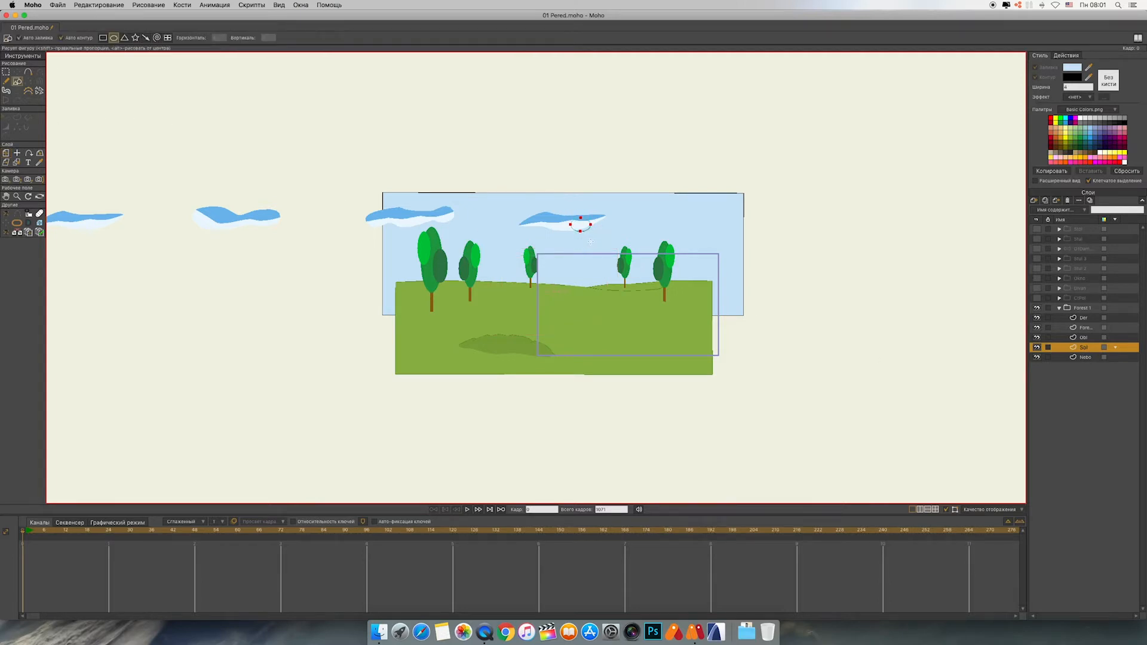
pyautogui.scroll(5, 590, 241)
pyautogui.moveTo(858, 144); pyautogui.dragTo(695, 264)
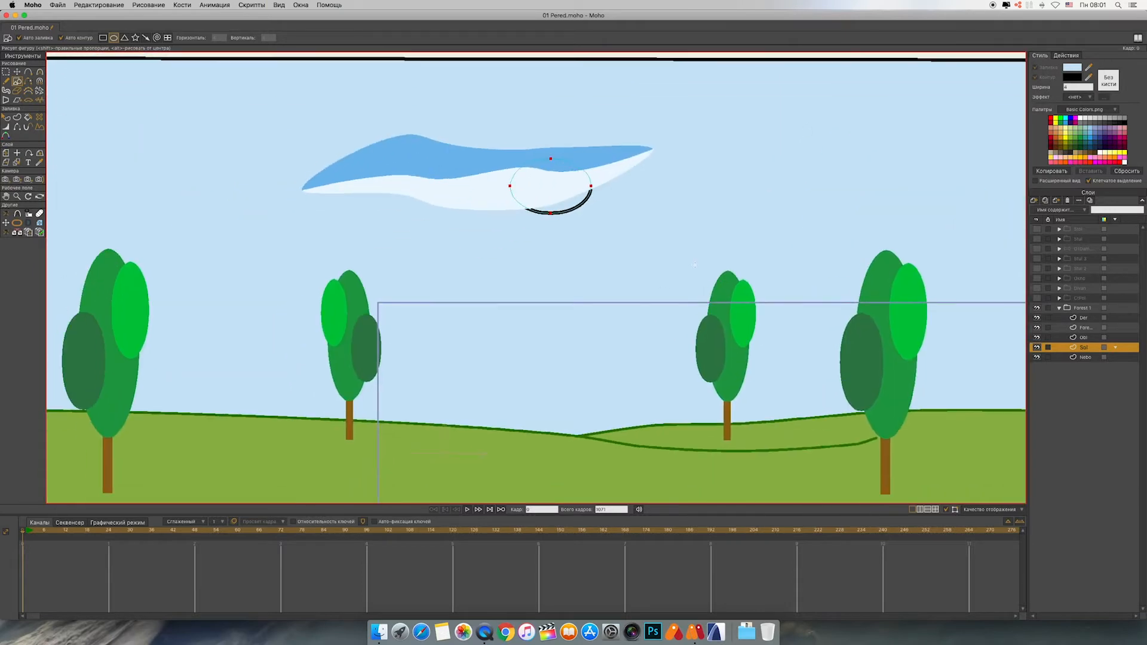
pyautogui.click(6, 117)
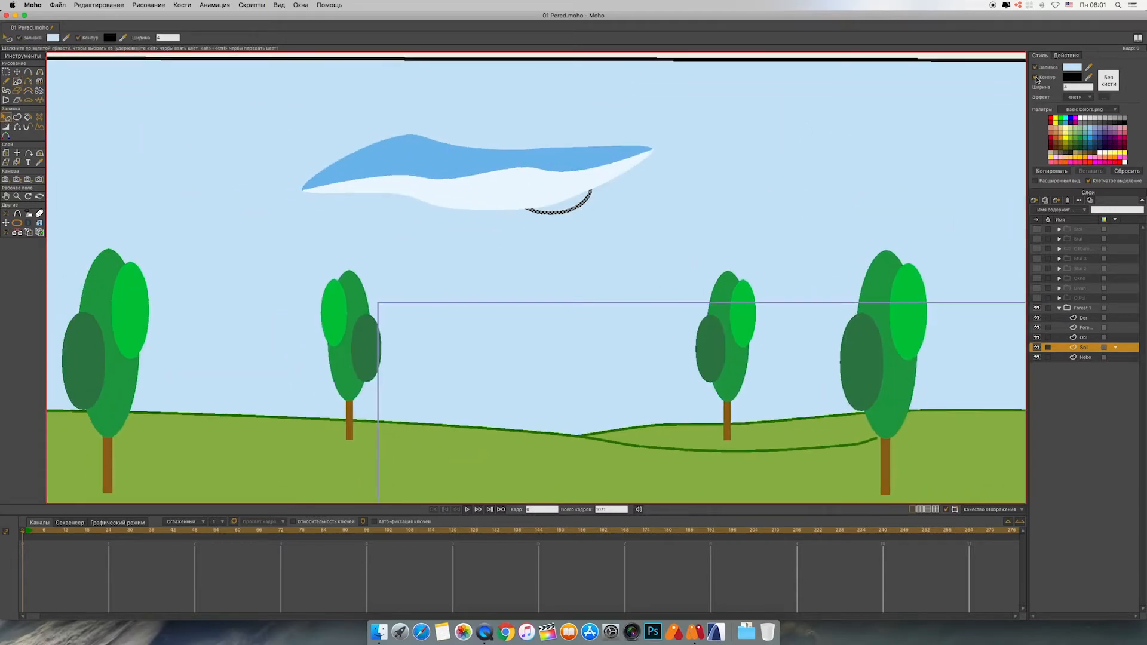
pyautogui.click(1036, 78)
pyautogui.click(1111, 152)
pyautogui.moveTo(777, 216); pyautogui.dragTo(741, 183)
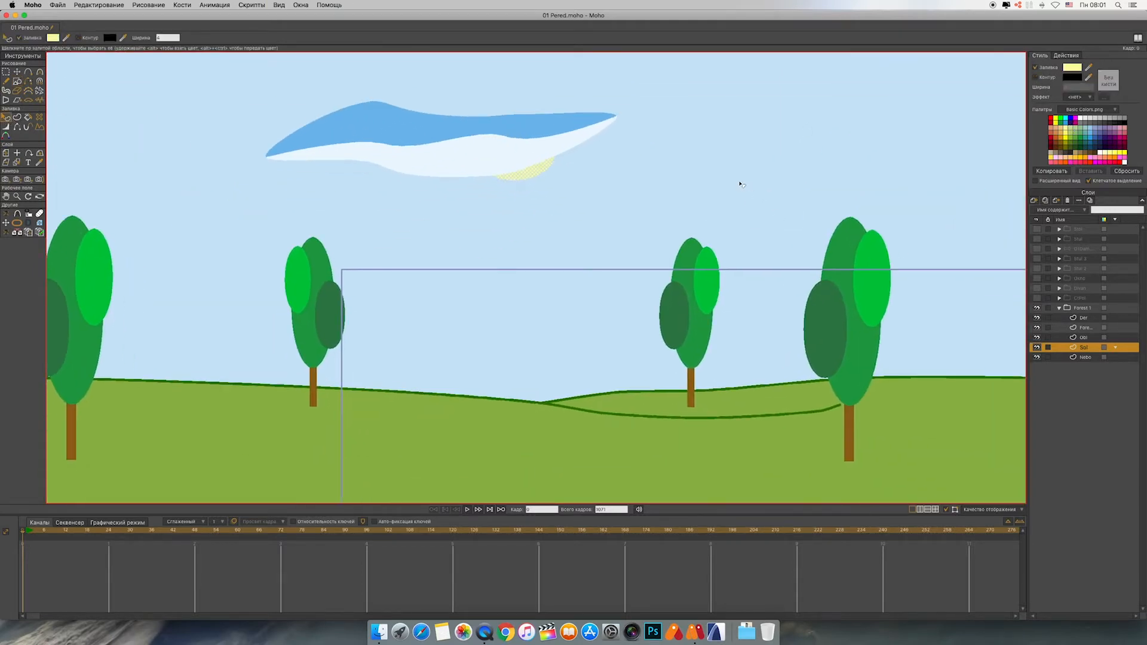
# Step: Move the sun circle into the open sky just to the right of the cloud
pyautogui.click(17, 71)
pyautogui.moveTo(525, 187); pyautogui.dragTo(708, 155)
pyautogui.moveTo(809, 175); pyautogui.dragTo(752, 167)
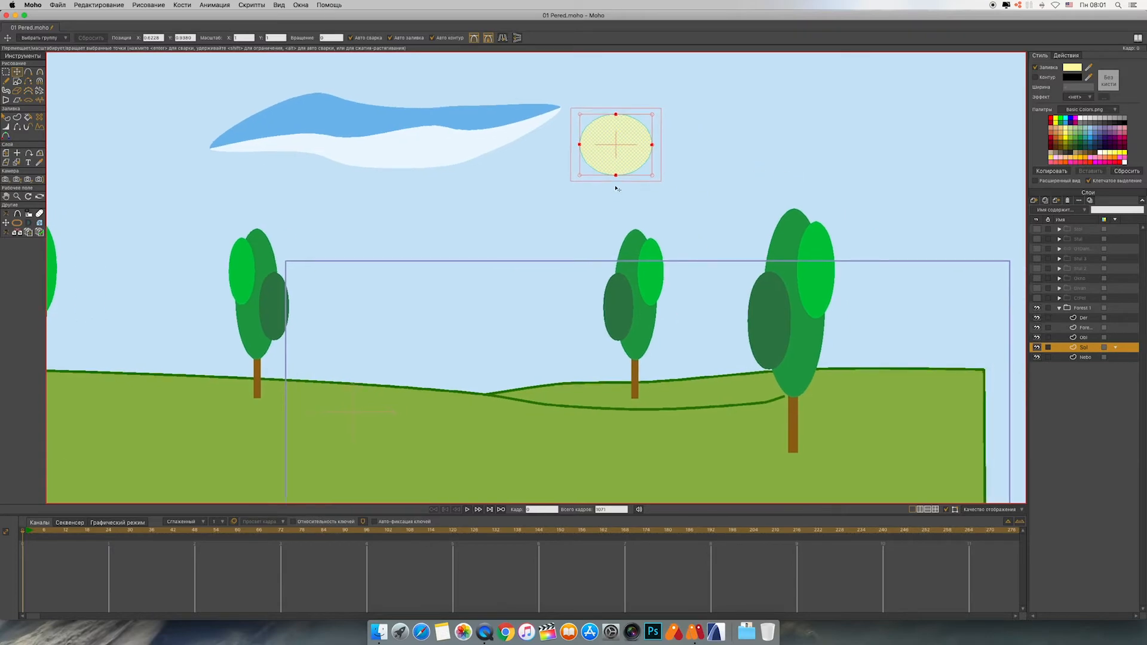
pyautogui.moveTo(616, 176); pyautogui.dragTo(616, 178)
pyautogui.scroll(-3, 747, 181)
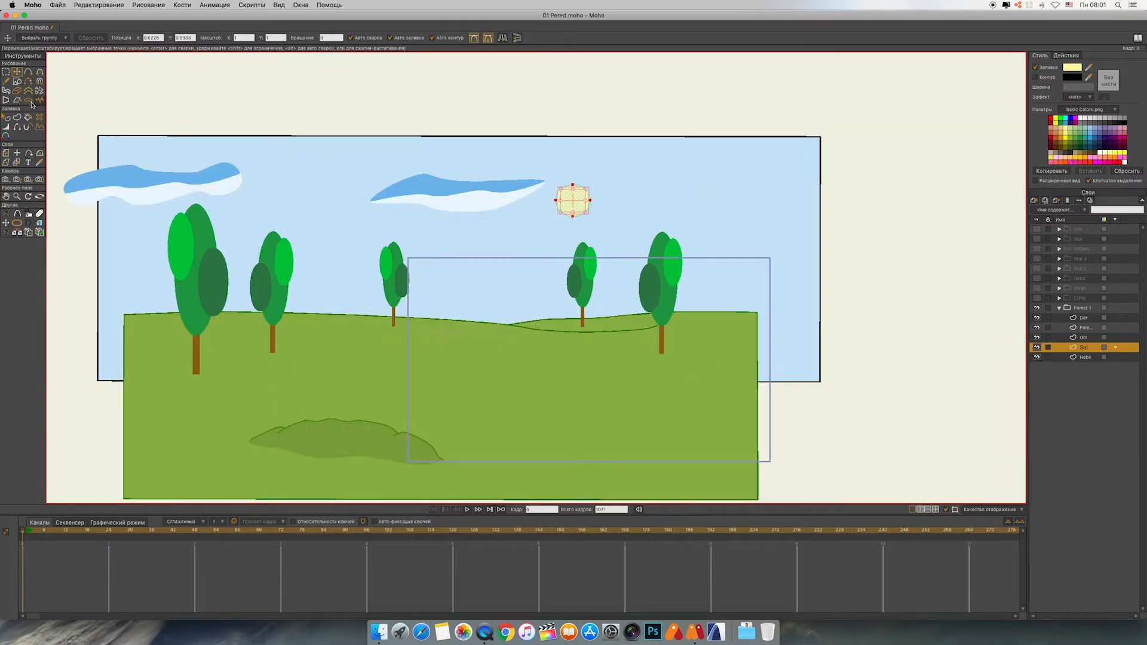
pyautogui.click(28, 72)
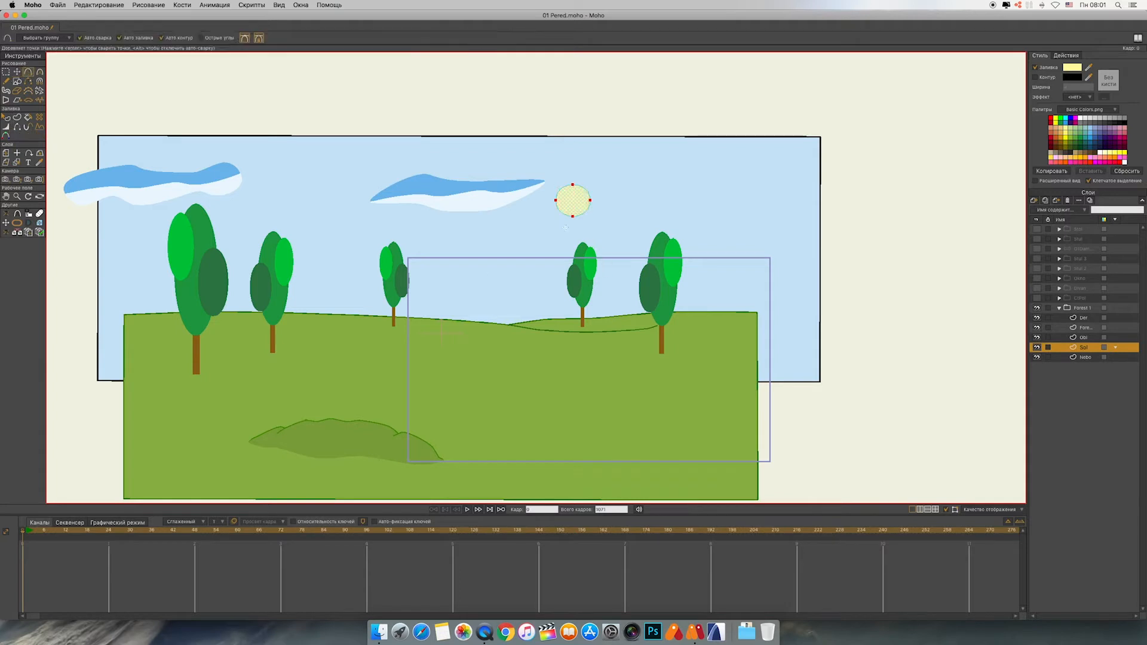
# Step: Draw a narrow vertical rectangle below the sun as a ray and widen its lower end into a trapezoid
pyautogui.click(17, 81)
pyautogui.click(103, 38)
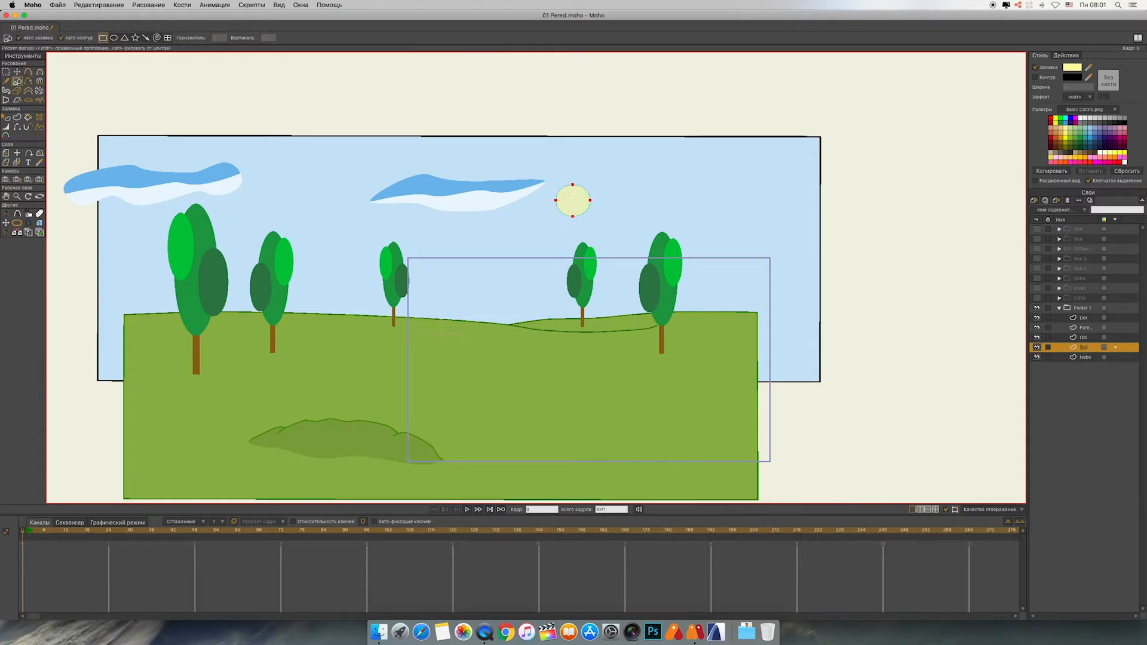
pyautogui.moveTo(568, 224); pyautogui.dragTo(578, 303)
pyautogui.click(17, 72)
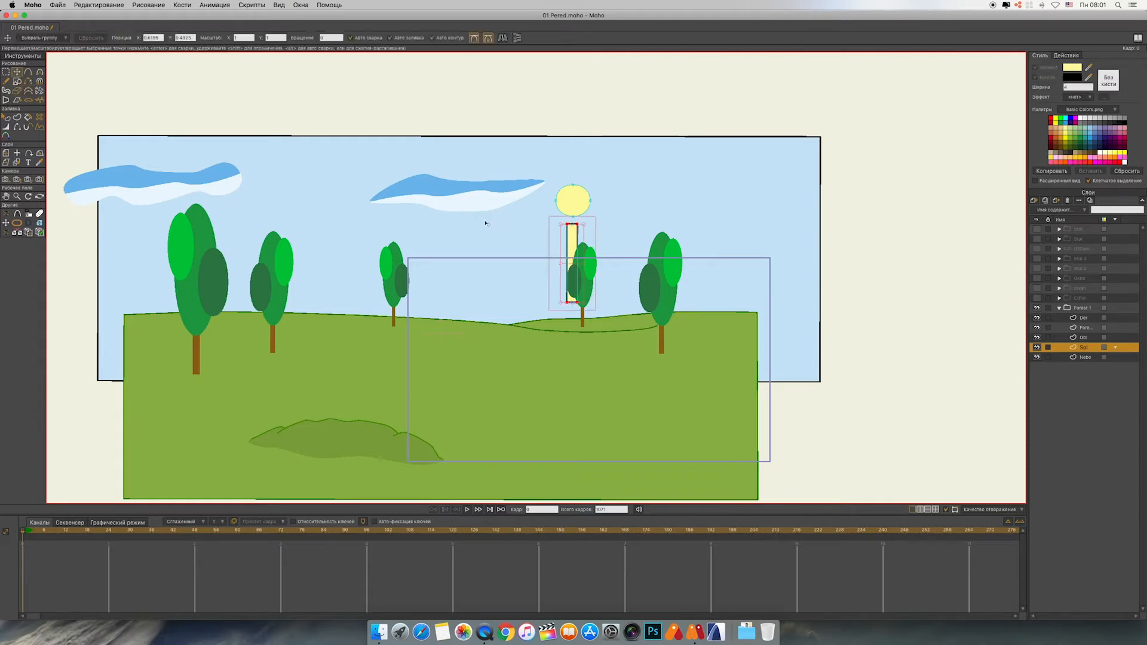
pyautogui.click(6, 73)
pyautogui.moveTo(543, 289)
pyautogui.mouseDown()
pyautogui.moveTo(598, 315)
pyautogui.moveTo(543, 302)
pyautogui.mouseUp()
pyautogui.click(16, 72)
# Step: Remove the ray's outline and move the ray slightly closer to the sun
pyautogui.click(6, 117)
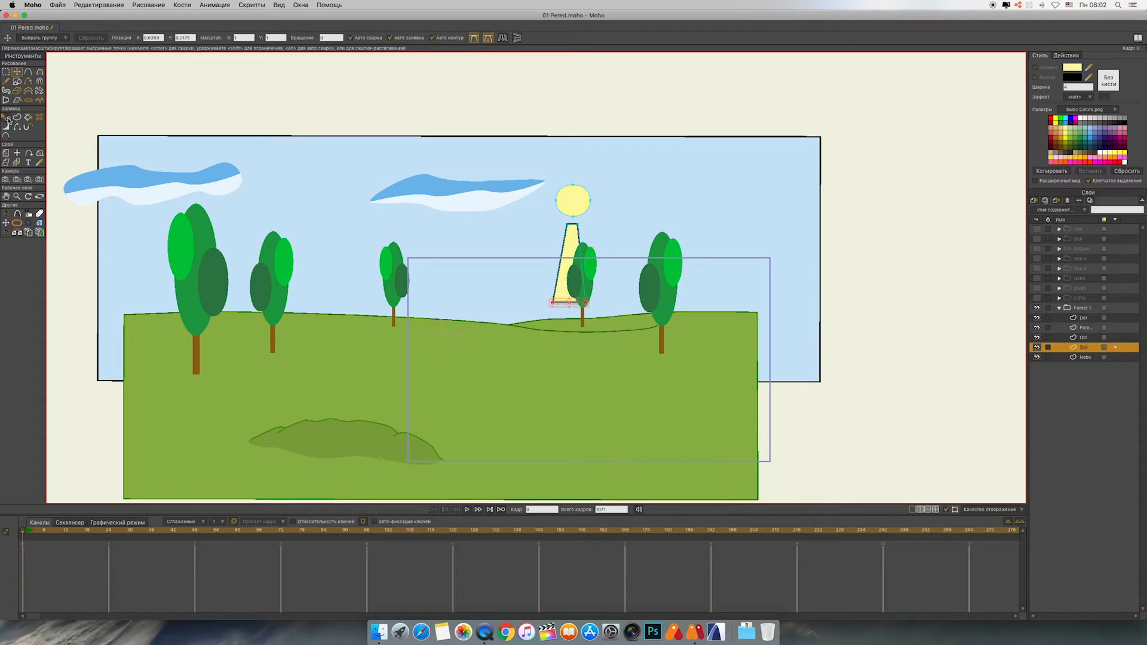
pyautogui.click(575, 281)
pyautogui.click(1037, 78)
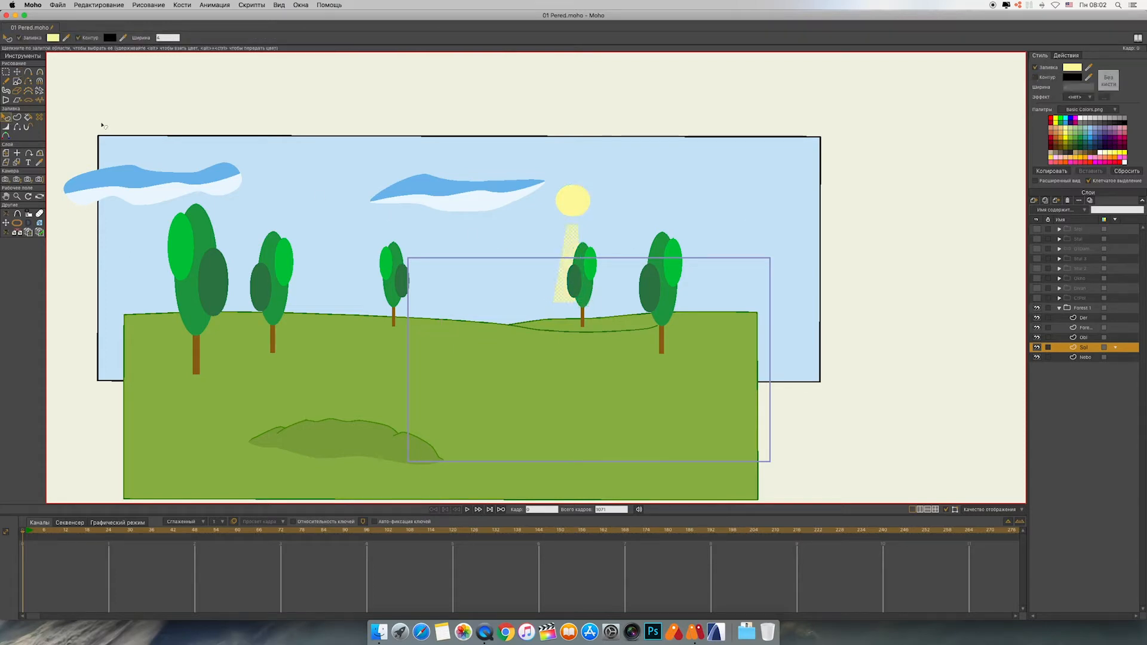
pyautogui.press('t')
pyautogui.click(568, 261)
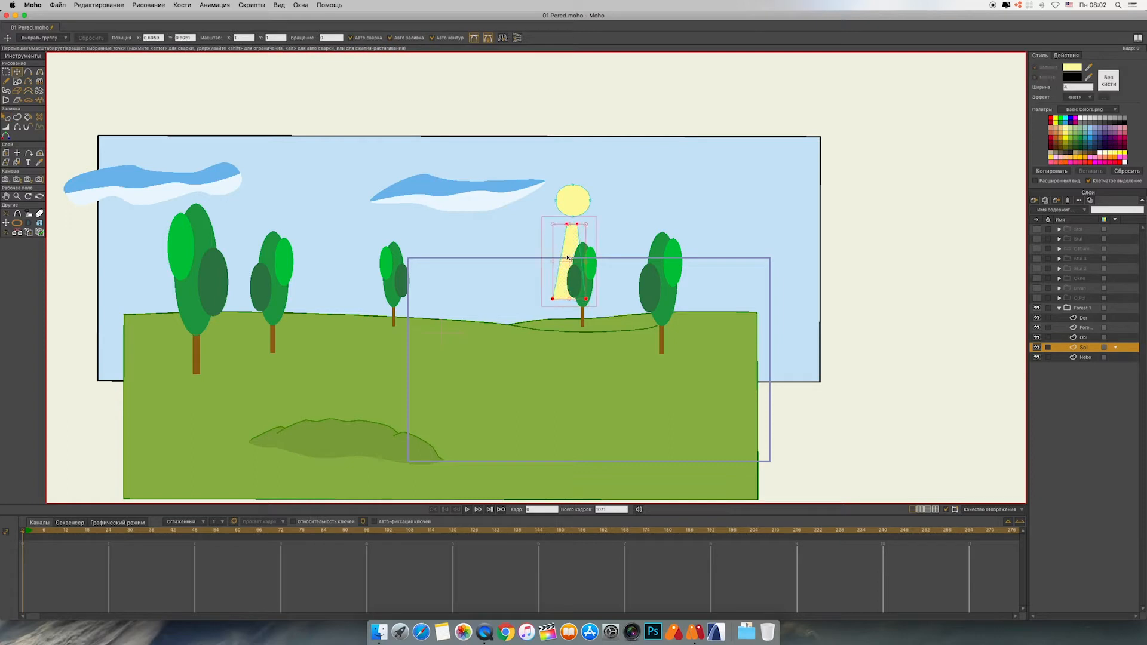
pyautogui.moveTo(568, 260); pyautogui.dragTo(568, 256)
pyautogui.press('q')
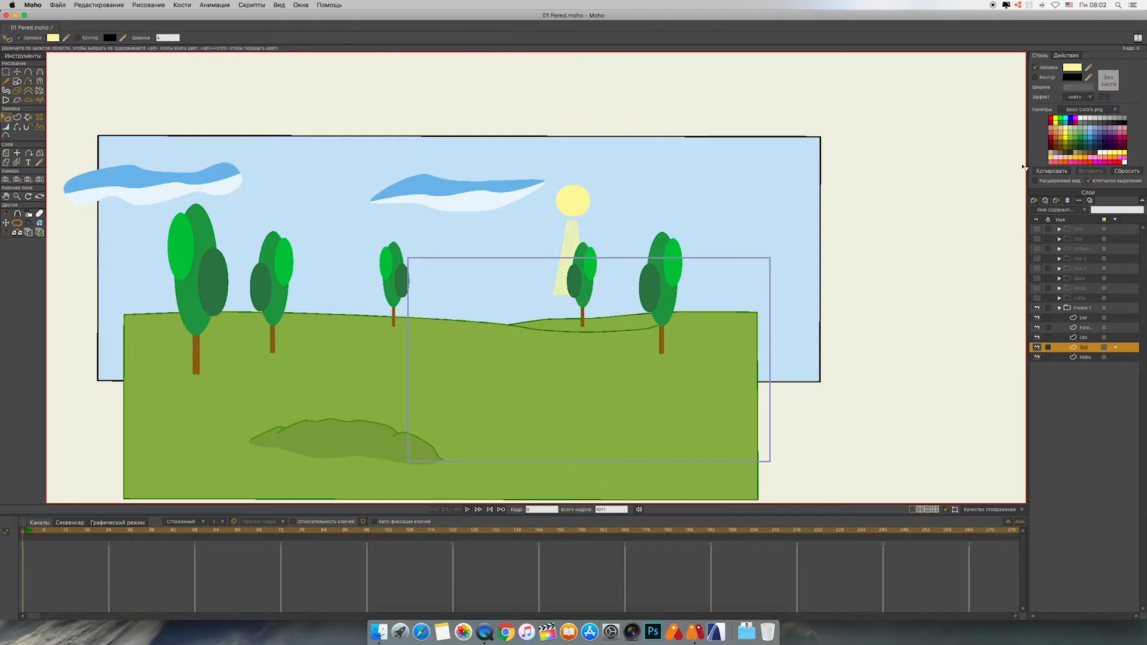
# Step: Apply a linear gradient effect to the ray and set all three color stops to the sun's pale yellow
pyautogui.scroll(5, 827, 248)
pyautogui.moveTo(766, 185); pyautogui.dragTo(701, 181)
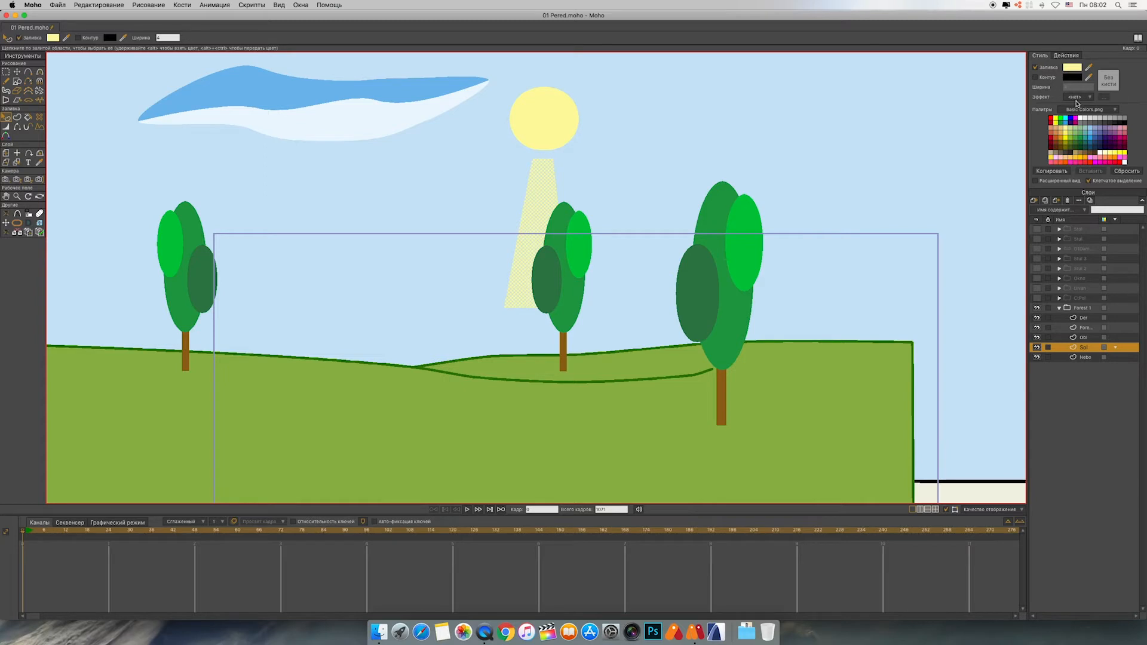
pyautogui.click(1077, 101)
pyautogui.click(1101, 138)
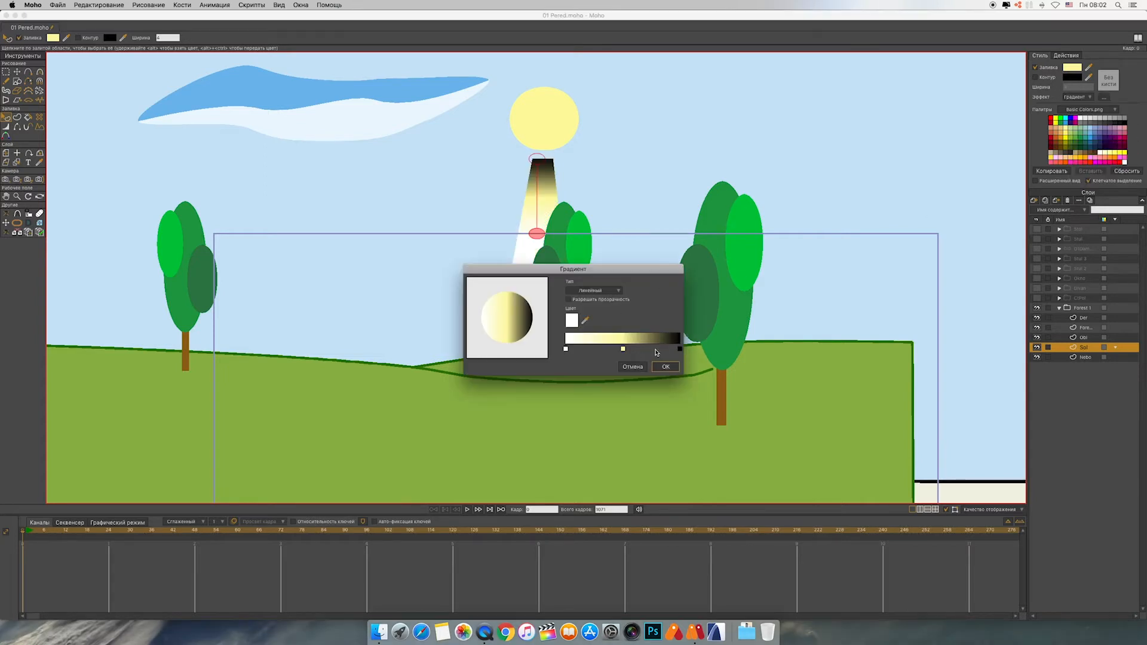
pyautogui.click(680, 351)
pyautogui.moveTo(586, 321); pyautogui.dragTo(557, 130)
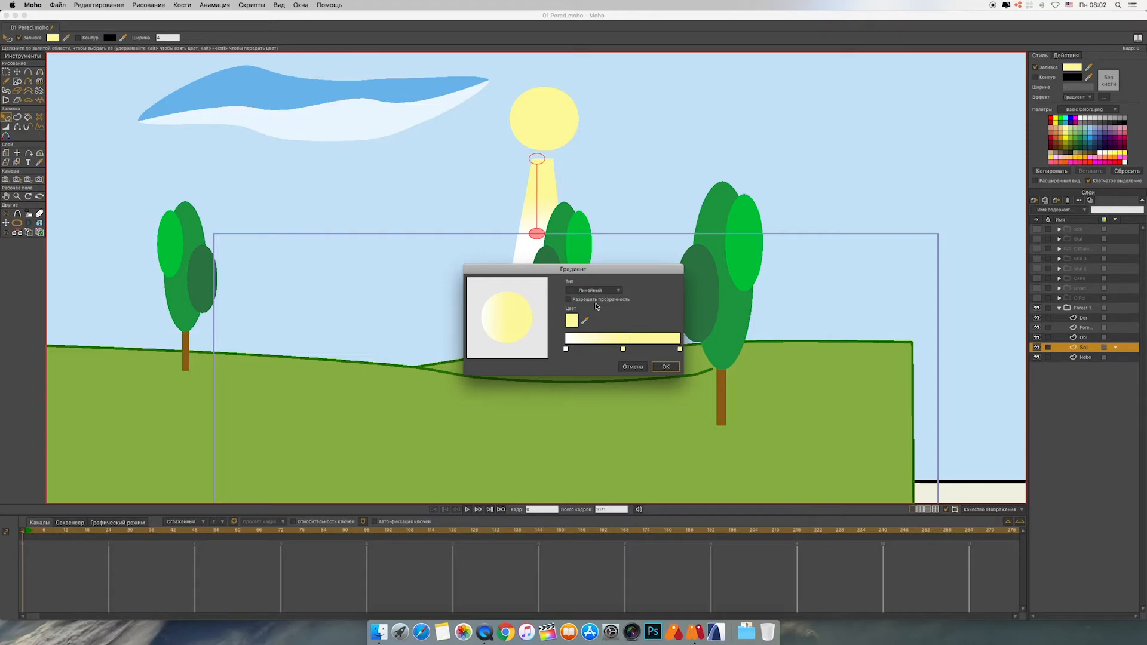
pyautogui.click(567, 350)
pyautogui.moveTo(586, 321); pyautogui.dragTo(554, 131)
pyautogui.click(623, 350)
pyautogui.moveTo(584, 322); pyautogui.dragTo(559, 136)
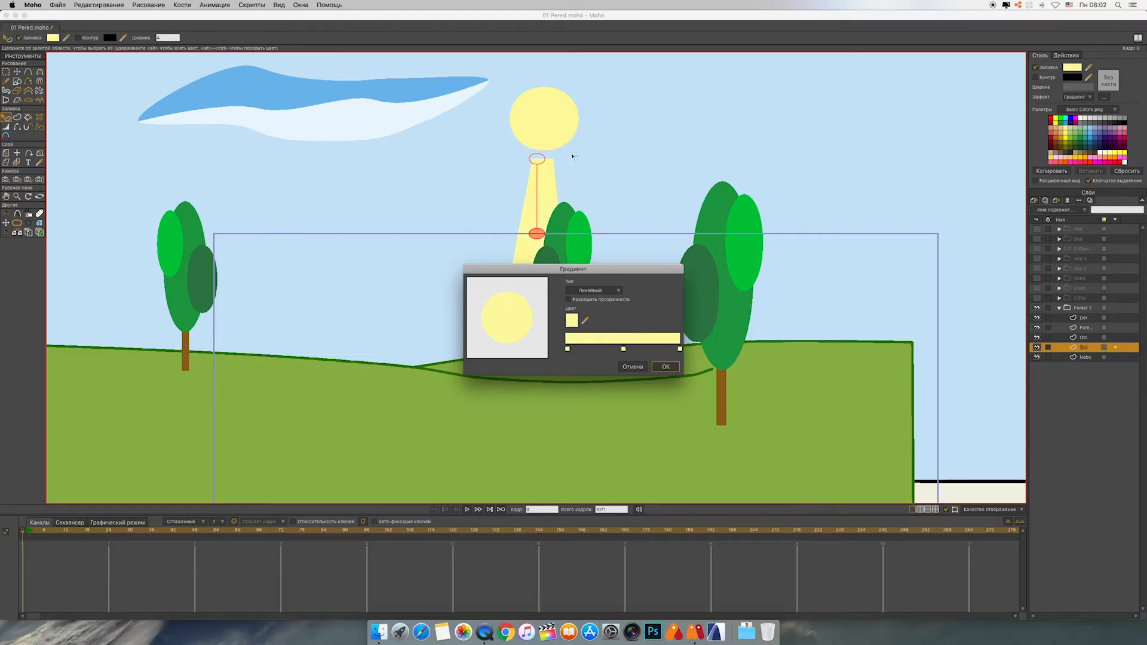
# Step: Lower the opacity of the ray gradient's first stop to 22, make the middle stop slightly transparent, and apply the gradient
pyautogui.doubleClick(568, 349)
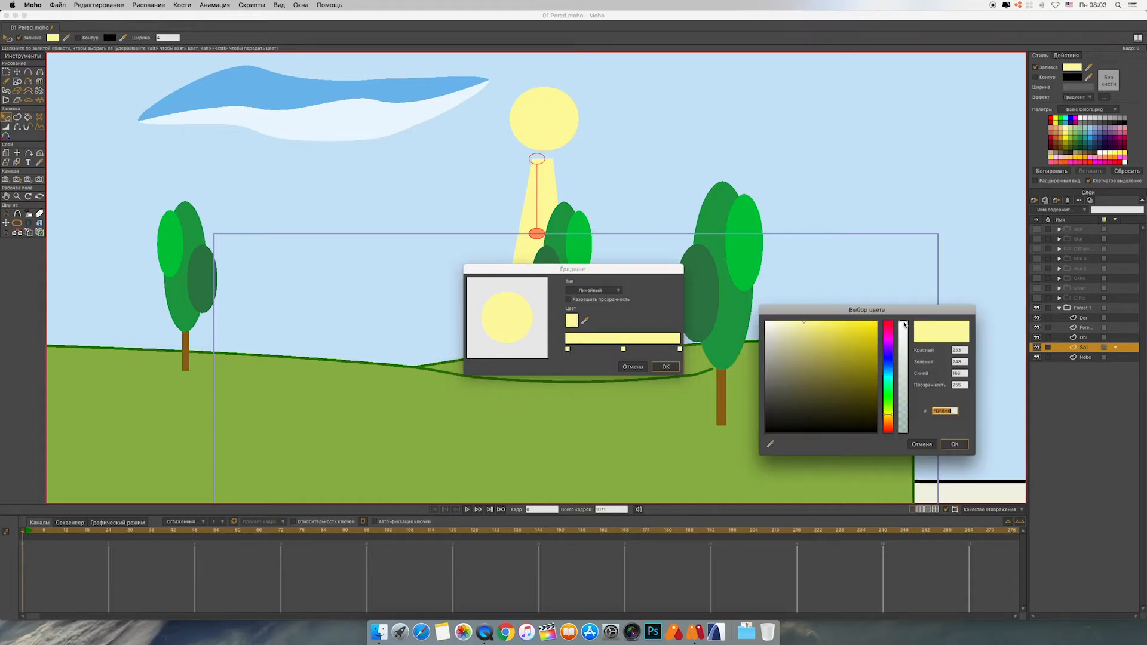
pyautogui.moveTo(904, 325); pyautogui.dragTo(903, 425)
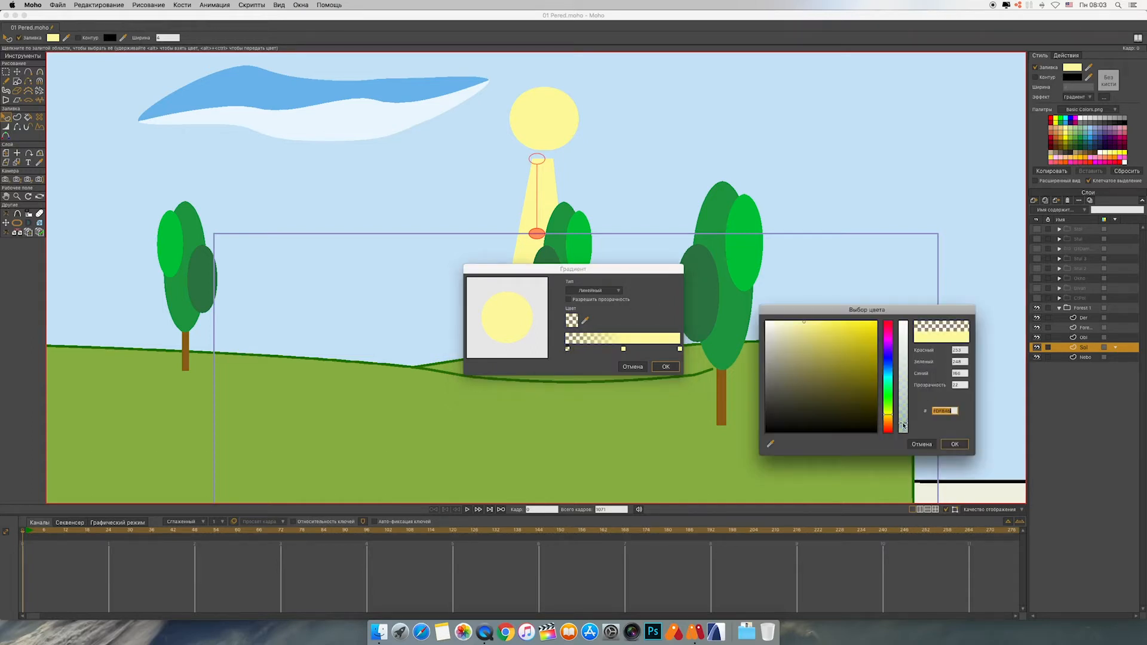
pyautogui.click(947, 445)
pyautogui.click(622, 350)
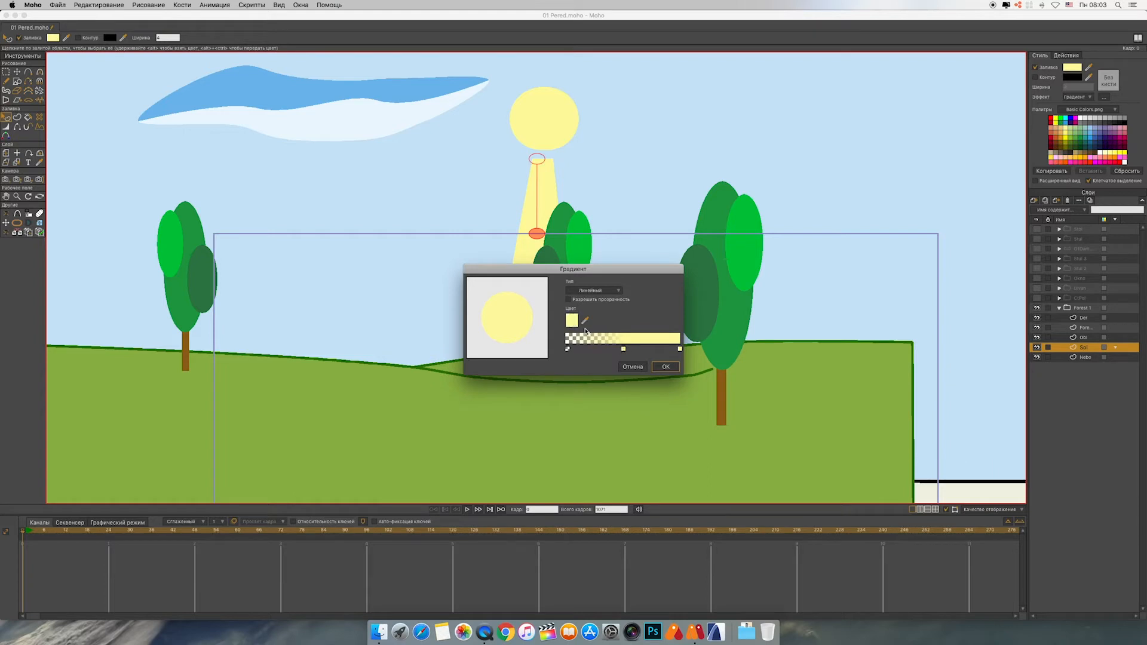
pyautogui.click(572, 321)
pyautogui.moveTo(903, 323); pyautogui.dragTo(902, 340)
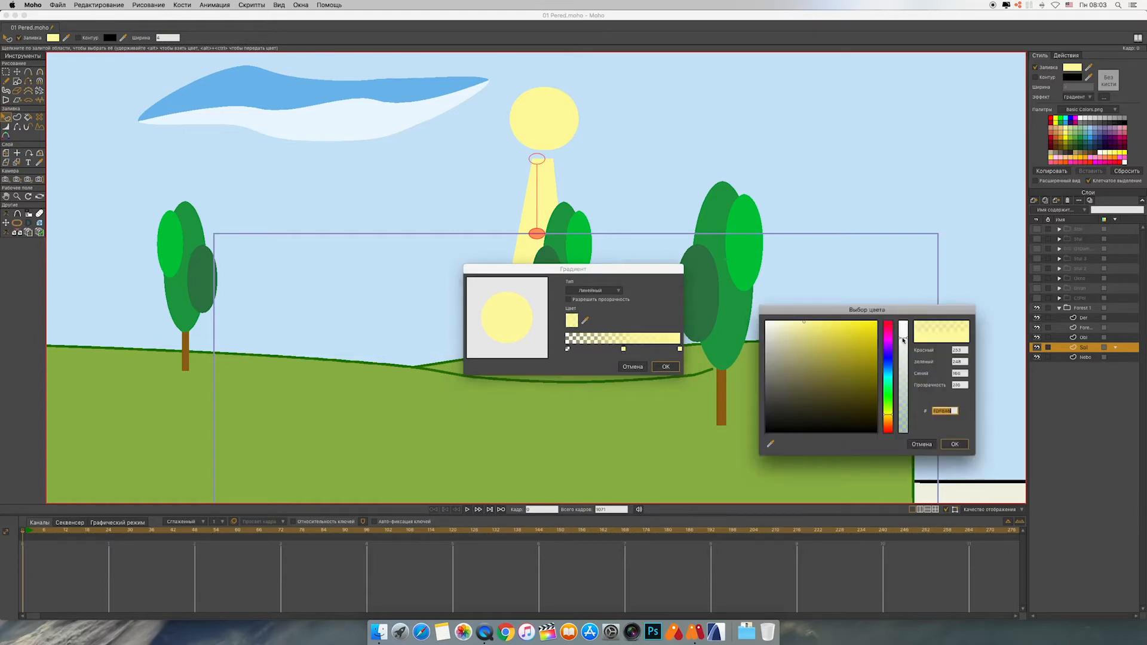
pyautogui.click(958, 446)
pyautogui.click(676, 368)
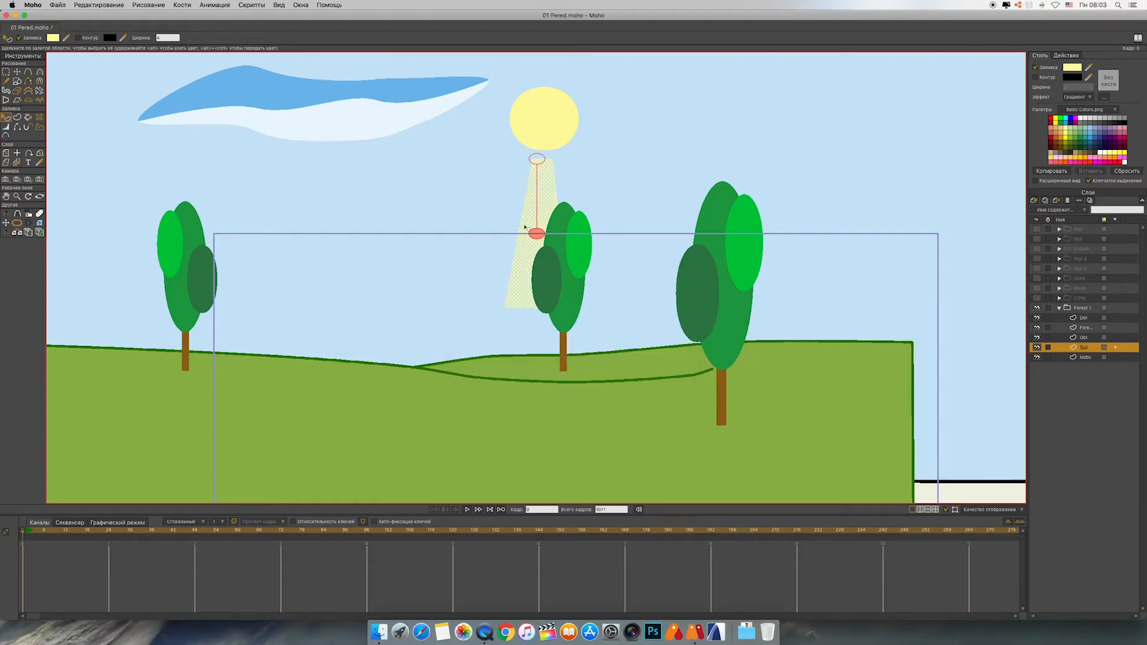
# Step: Reposition the gradient's start and end handles along the ray, checking the fade with test renders of the frame
pyautogui.moveTo(536, 232); pyautogui.dragTo(533, 278)
pyautogui.moveTo(533, 202); pyautogui.dragTo(541, 172)
pyautogui.press('super+r')
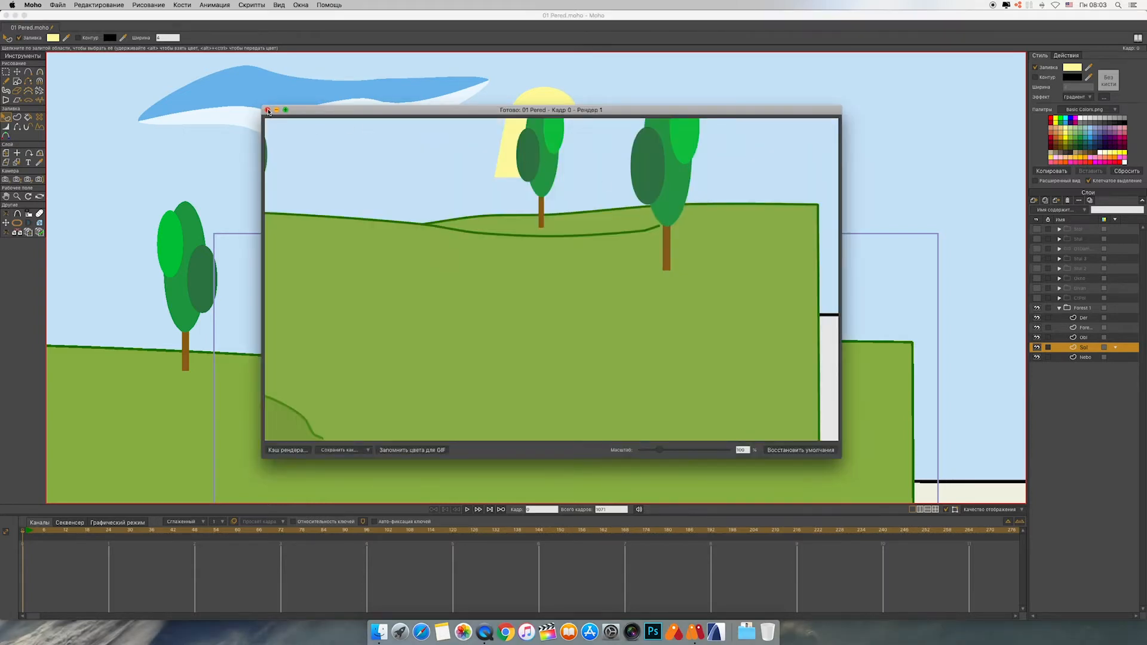
pyautogui.click(269, 111)
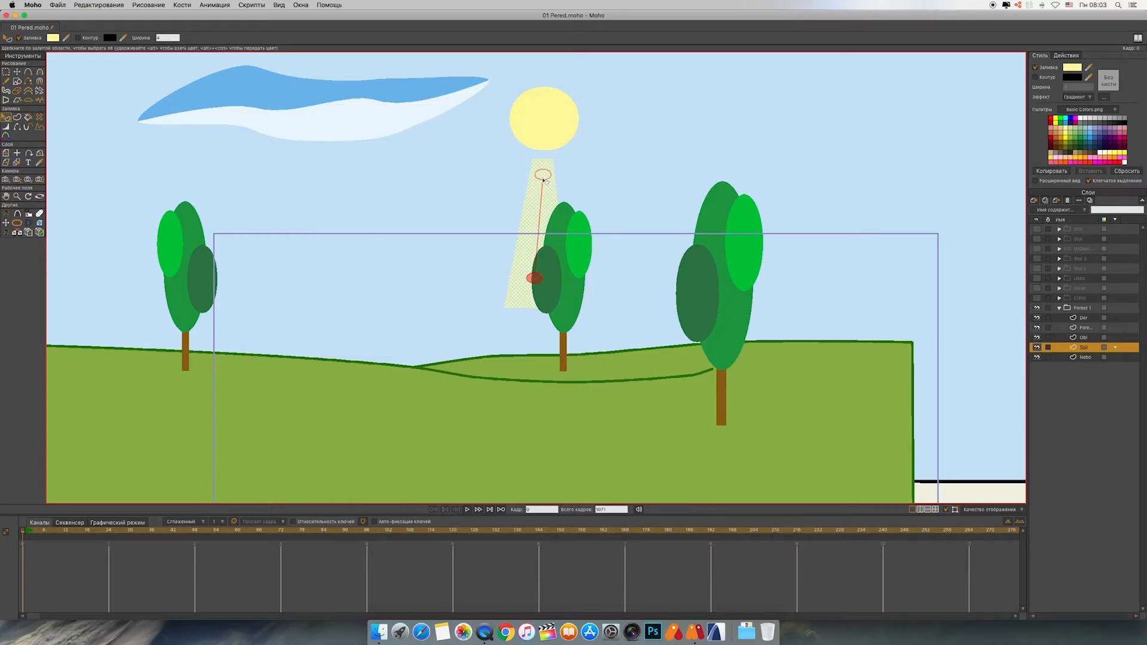
pyautogui.moveTo(542, 278); pyautogui.dragTo(533, 292)
pyautogui.press('super+r')
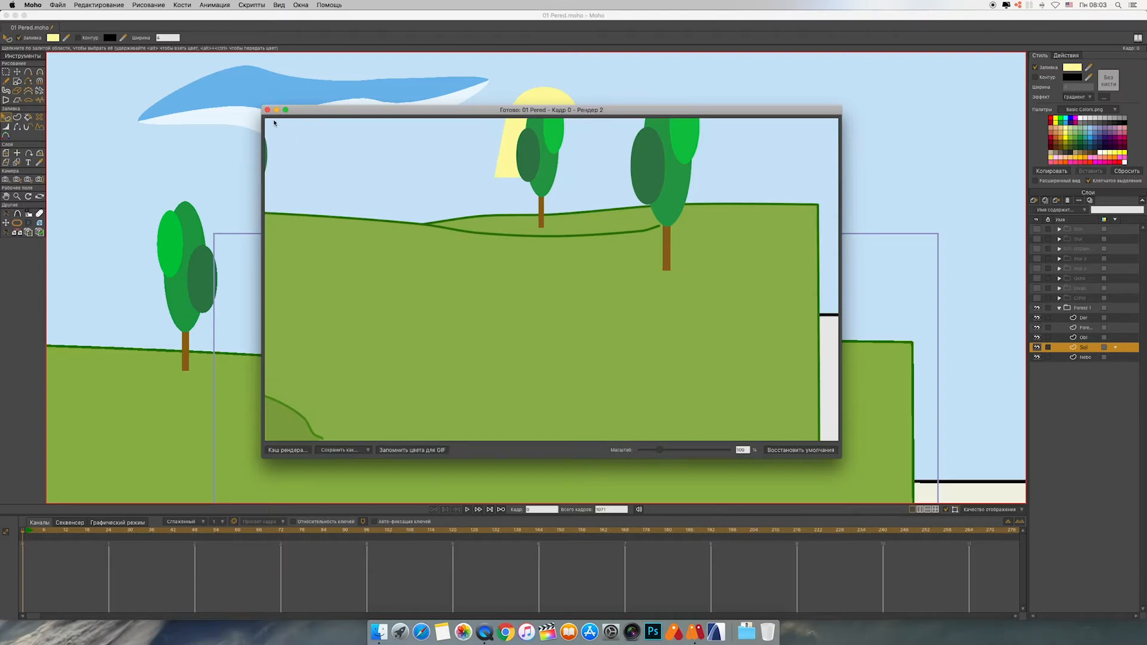
pyautogui.click(268, 110)
pyautogui.moveTo(540, 175)
pyautogui.mouseDown()
pyautogui.moveTo(551, 232)
pyautogui.moveTo(547, 192)
pyautogui.mouseUp()
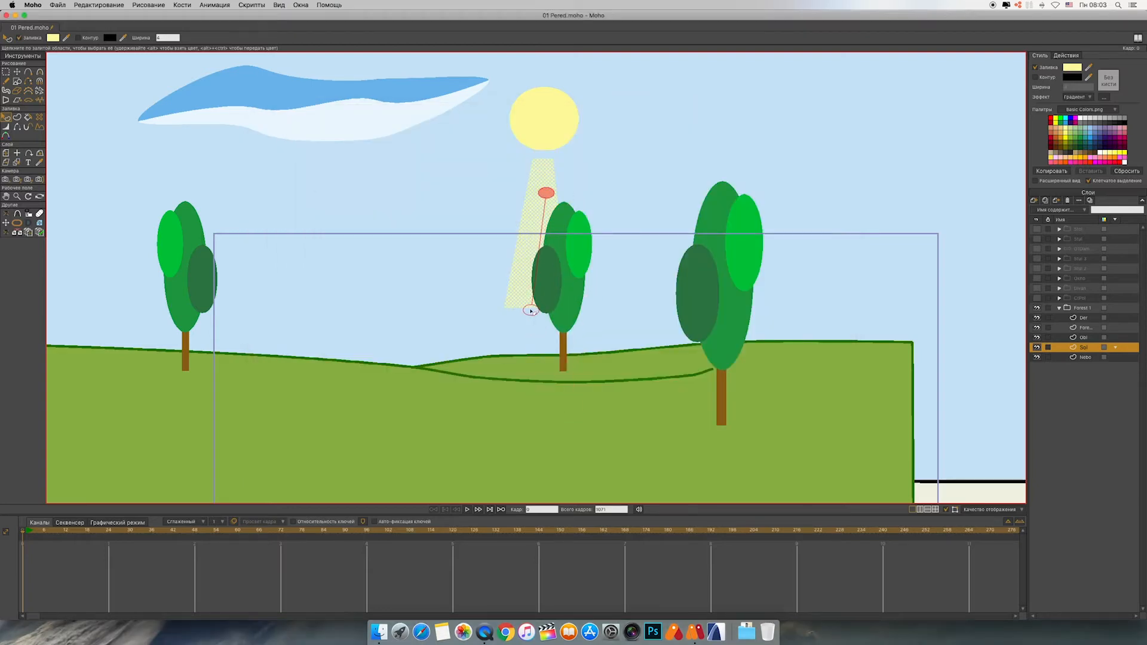
pyautogui.moveTo(531, 311); pyautogui.dragTo(550, 173)
# Step: Move the sun and its ray together to the left, clear of the small tree, and check them in a test render
pyautogui.click(16, 72)
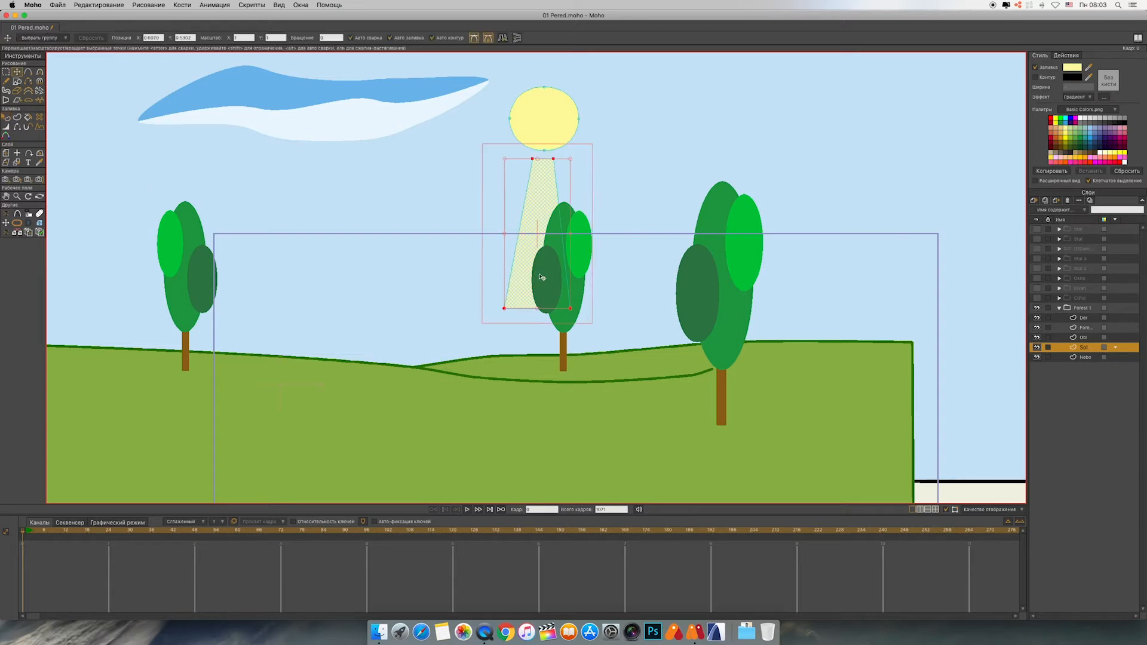
pyautogui.moveTo(744, 170); pyautogui.dragTo(749, 235)
pyautogui.hotkey('ctrl', 'a')
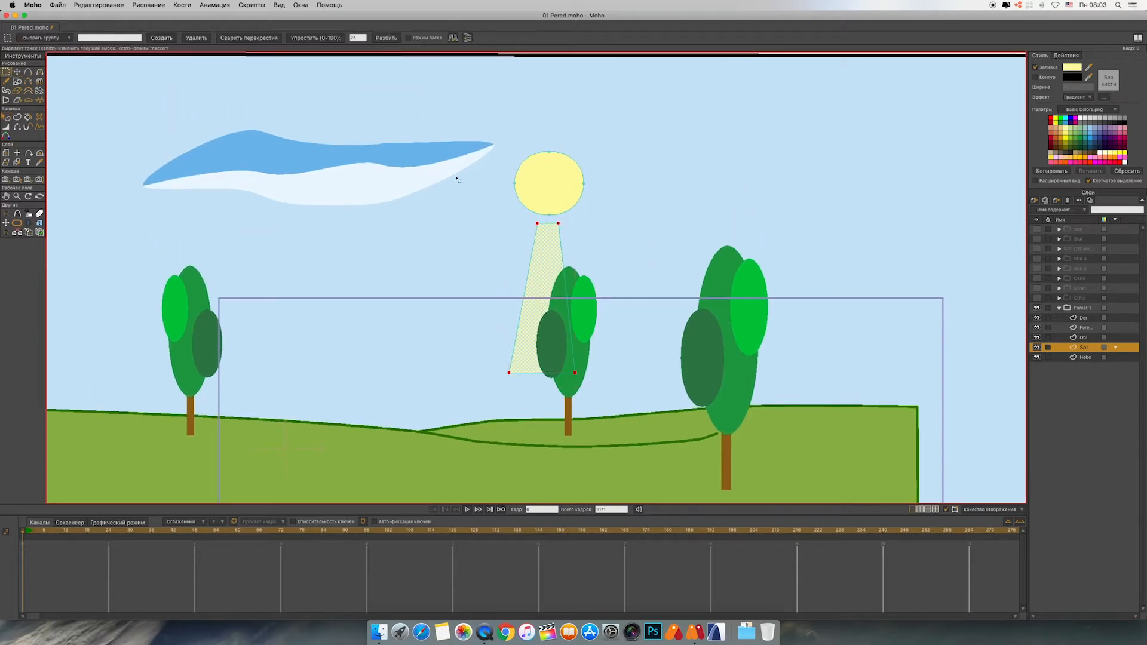
pyautogui.moveTo(562, 191); pyautogui.dragTo(514, 192)
pyautogui.press('super+r')
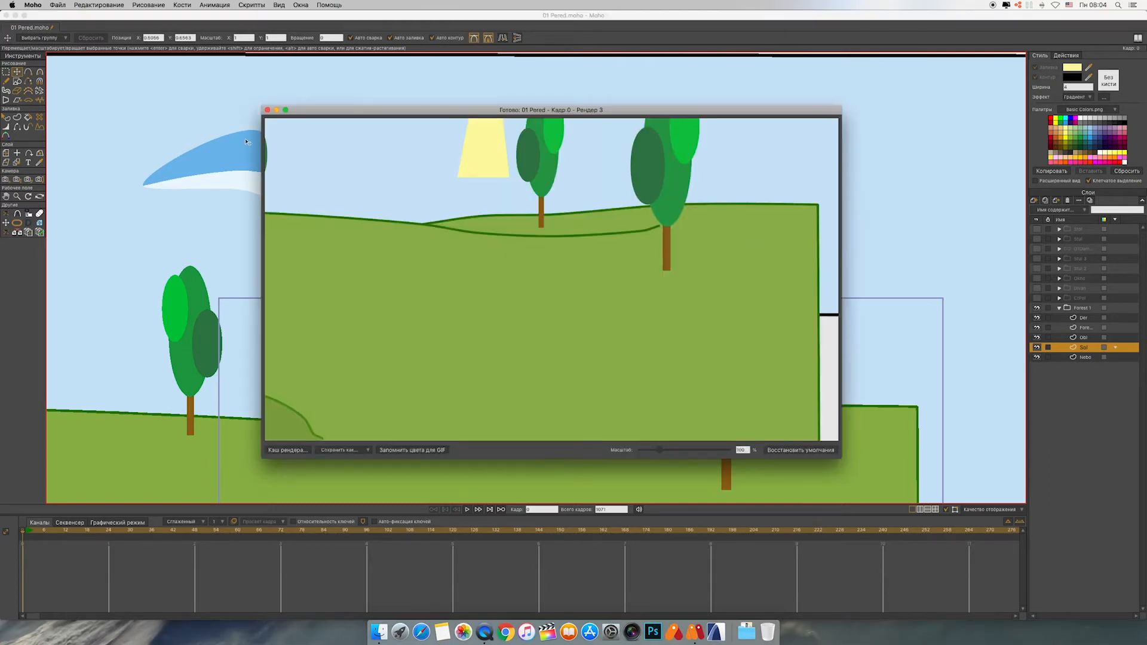
pyautogui.click(268, 110)
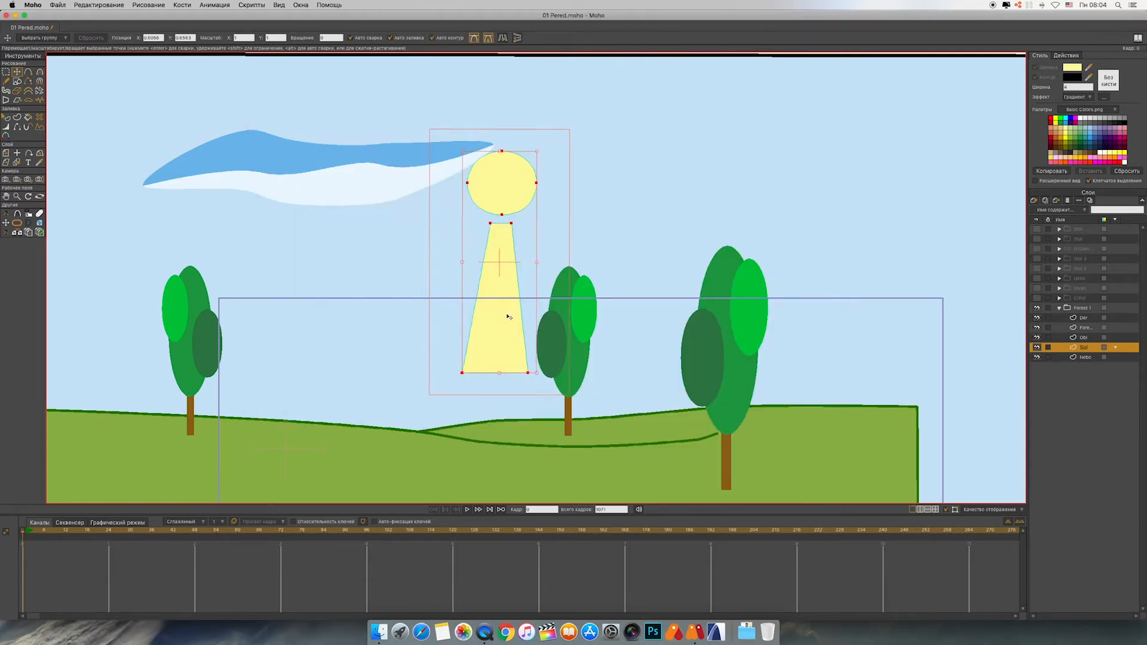
# Step: Remove the gradient effect from the ray
pyautogui.press('q')
pyautogui.click(507, 326)
pyautogui.click(1078, 98)
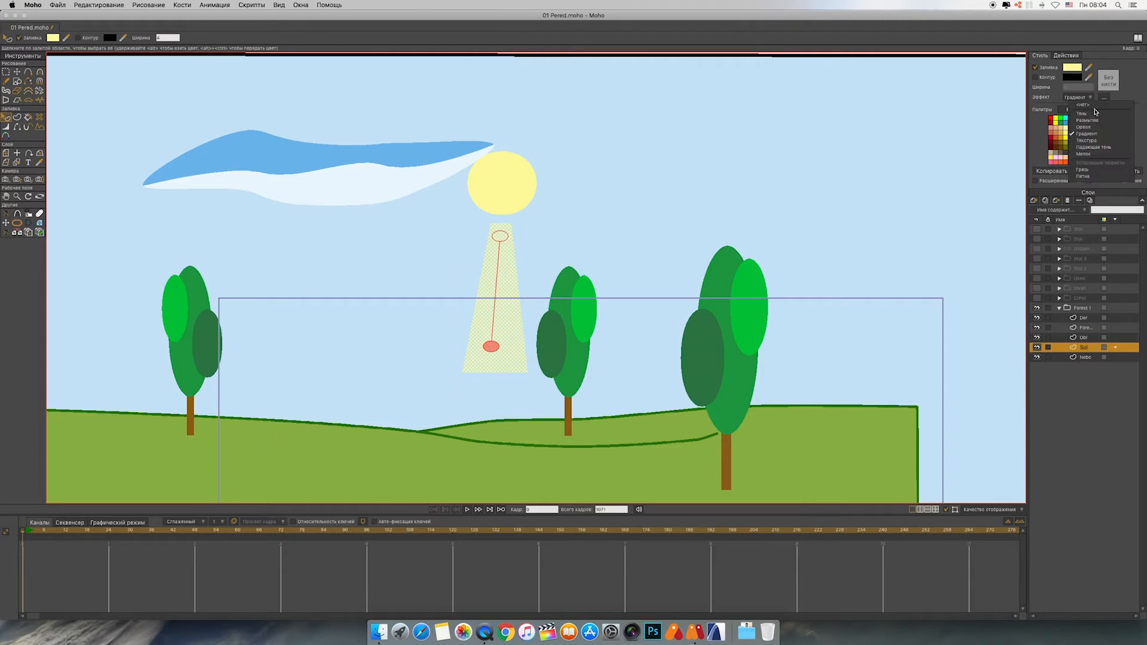
pyautogui.click(1092, 105)
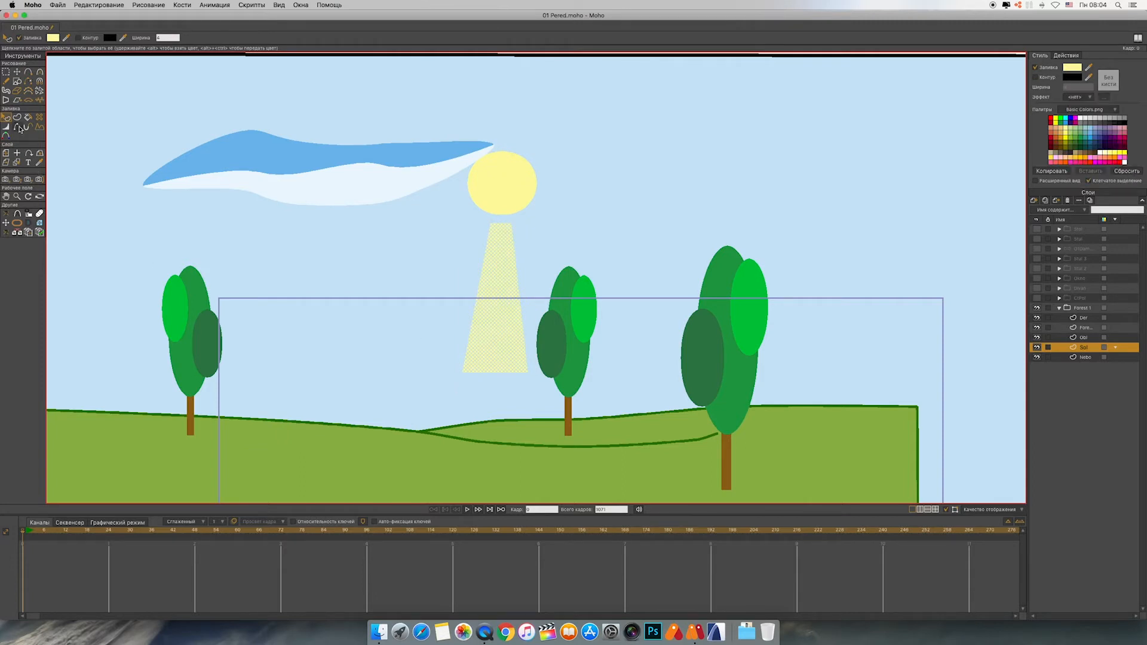
# Step: Scale the ray down slightly, move it back under the sun, and adjust its two upper points to level the top edge
pyautogui.click(18, 72)
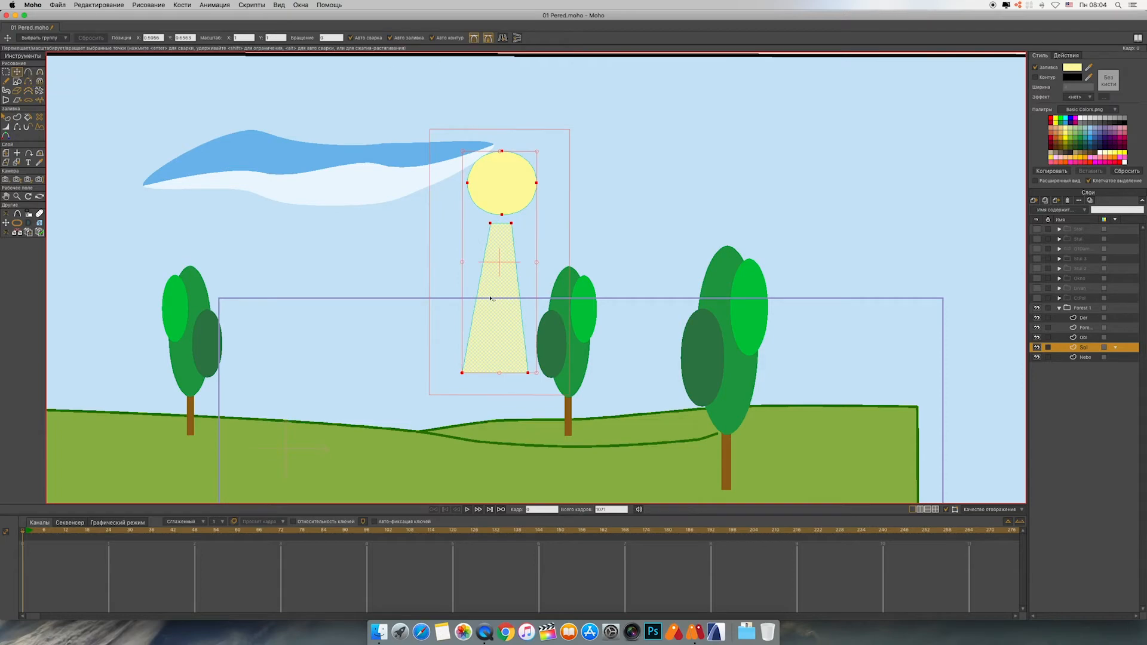
pyautogui.scroll(3, 488, 347)
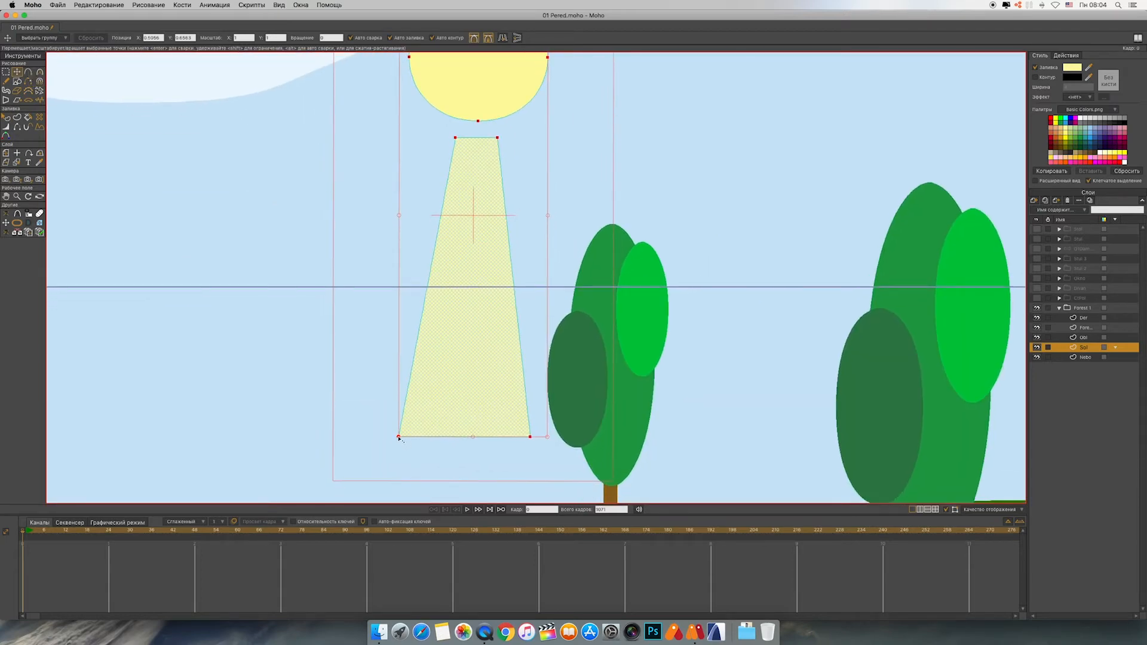
pyautogui.moveTo(399, 438); pyautogui.dragTo(399, 437)
pyautogui.moveTo(465, 391); pyautogui.dragTo(465, 393)
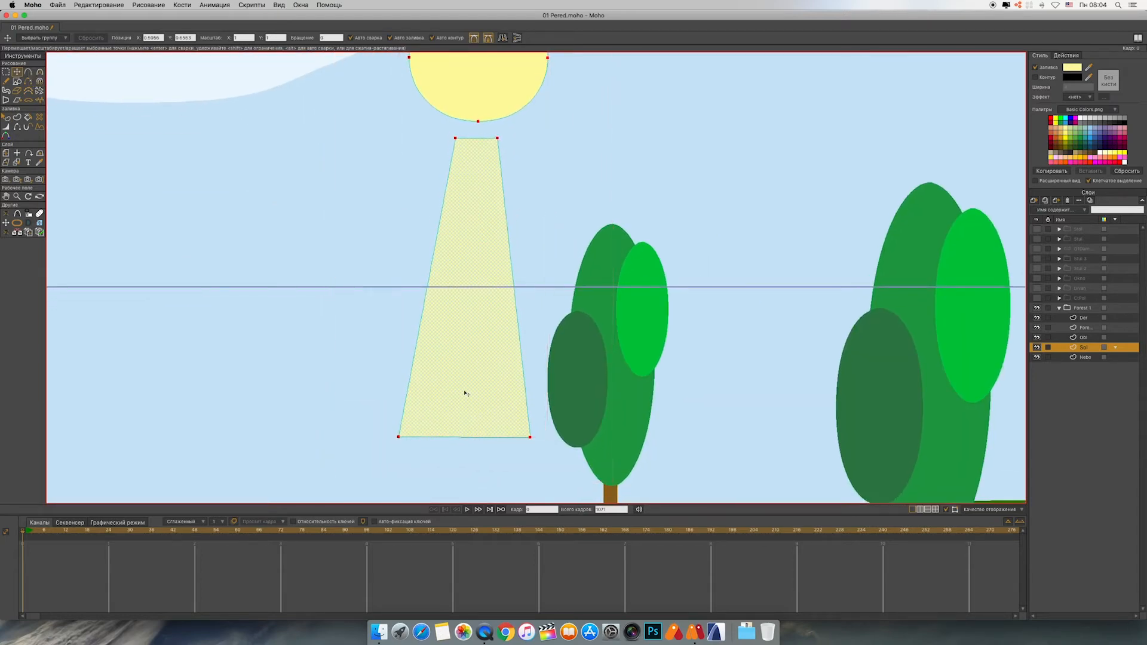
pyautogui.click(465, 392)
pyautogui.moveTo(399, 437); pyautogui.dragTo(443, 425)
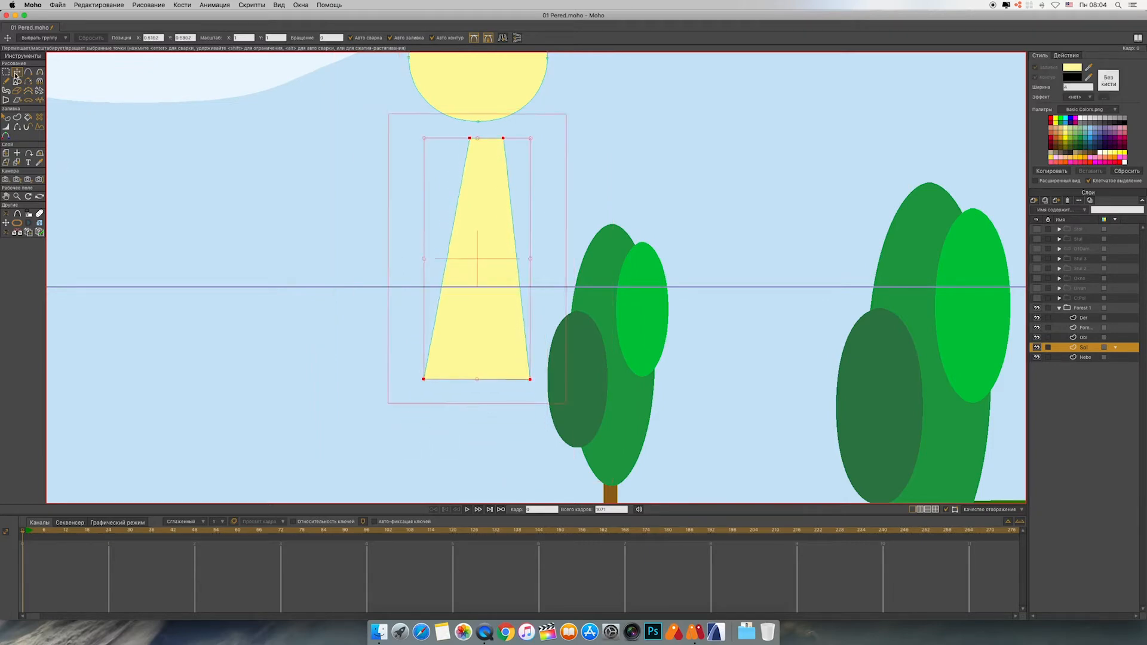
pyautogui.moveTo(490, 249); pyautogui.dragTo(476, 248)
pyautogui.click(457, 135)
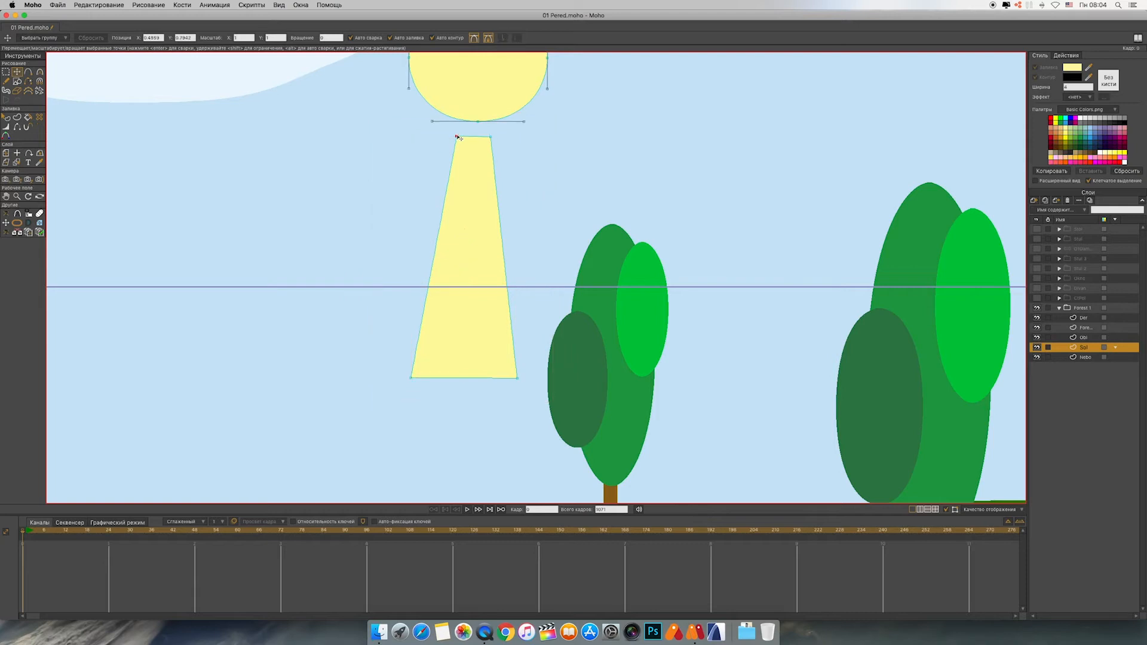
pyautogui.click(491, 136)
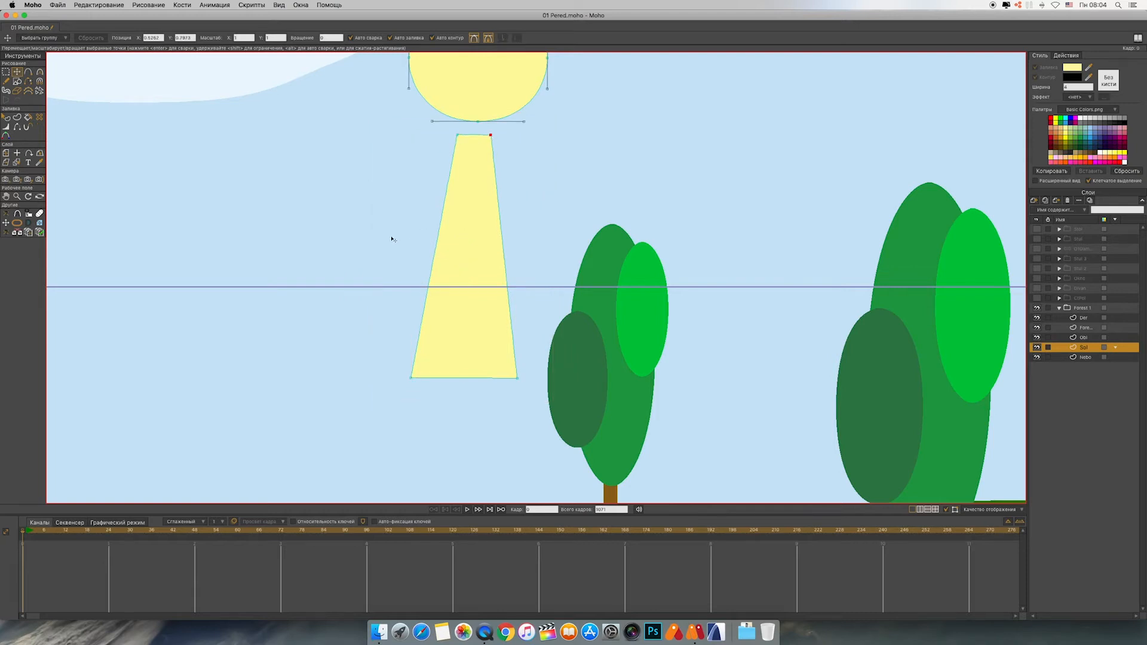
# Step: Reshape the ray's lower end into a forked tip by moving its lower corner points and curve handles
pyautogui.click(28, 71)
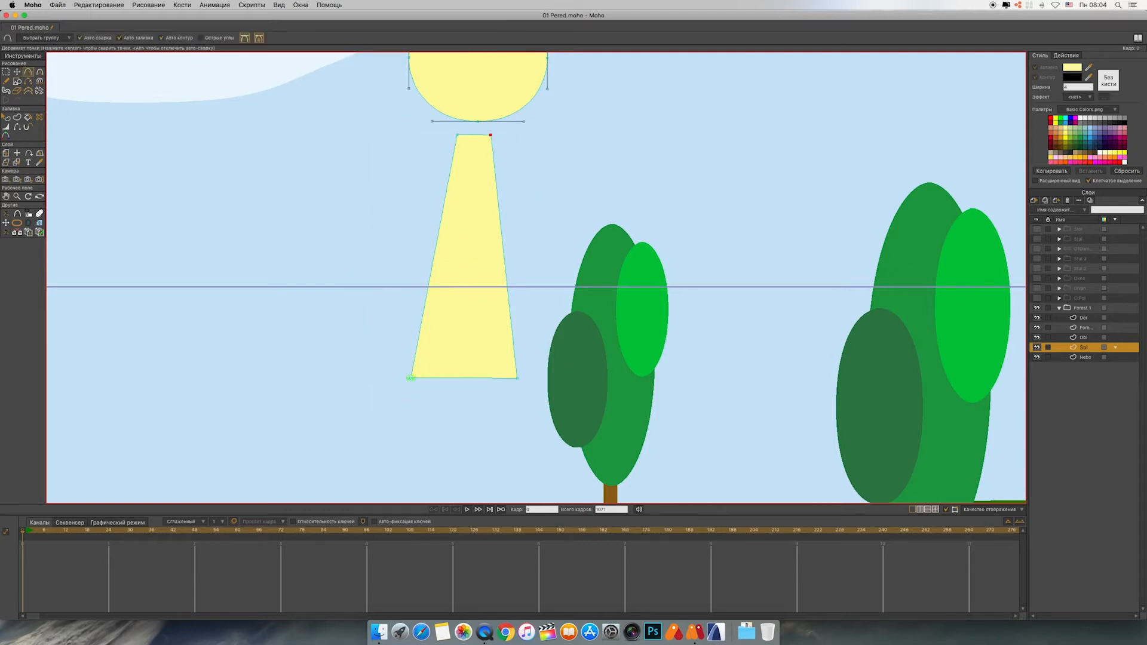
pyautogui.moveTo(381, 375); pyautogui.dragTo(410, 376)
pyautogui.press('c')
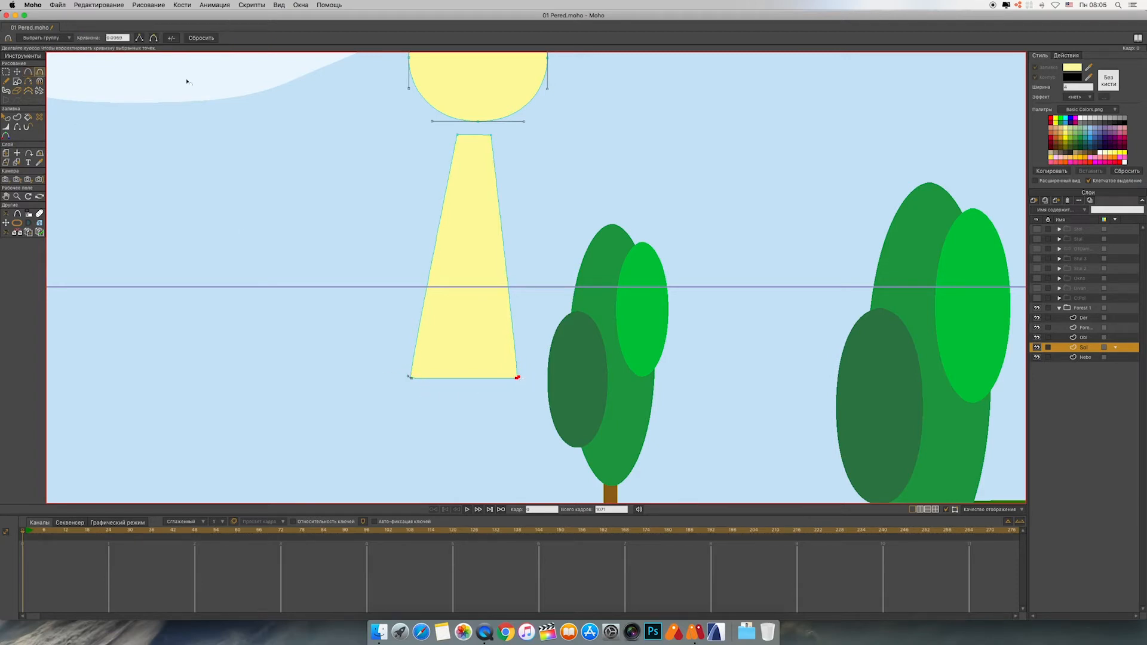
pyautogui.press('t')
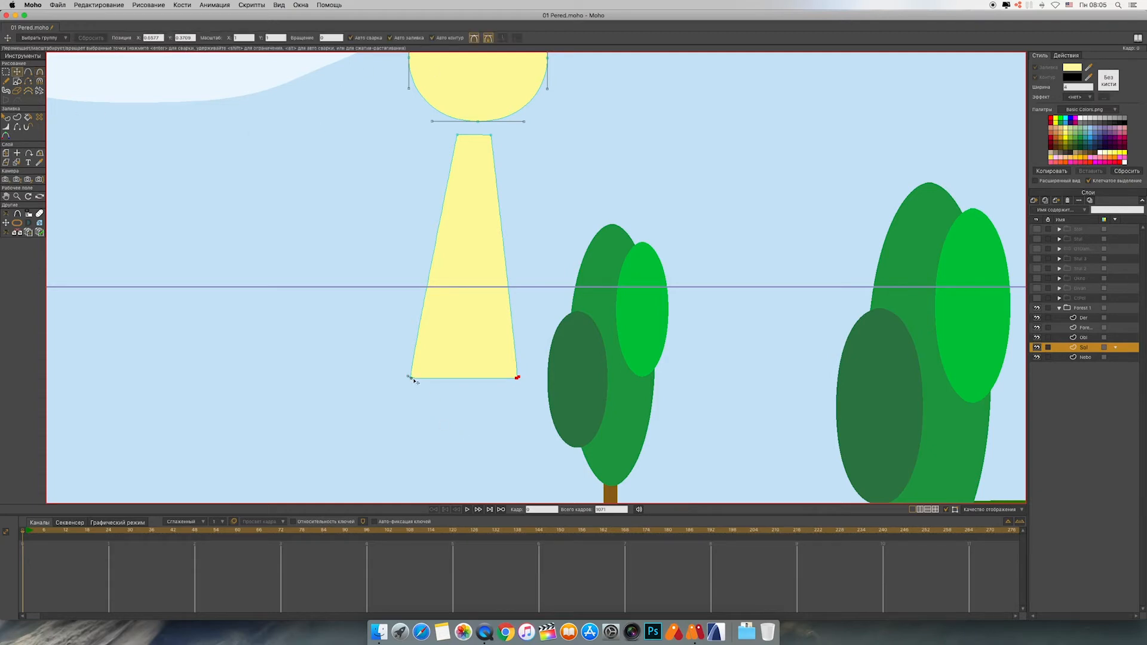
pyautogui.moveTo(412, 378); pyautogui.dragTo(502, 266)
pyautogui.moveTo(516, 379); pyautogui.dragTo(414, 336)
pyautogui.moveTo(412, 383); pyautogui.dragTo(386, 361)
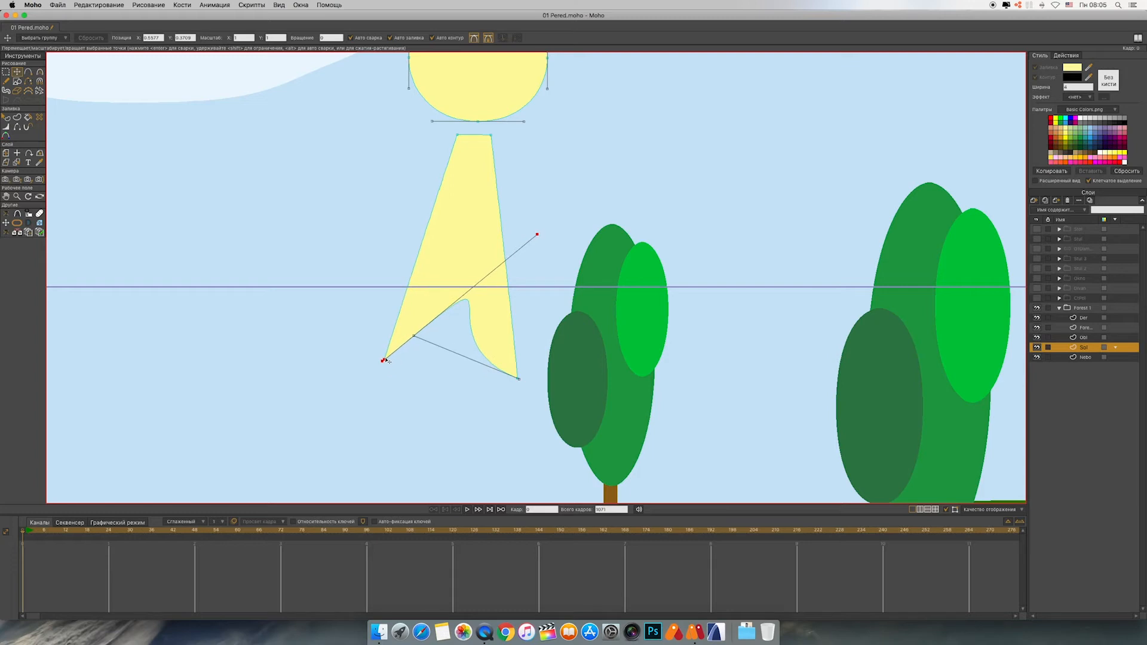
pyautogui.moveTo(537, 234); pyautogui.dragTo(534, 228)
# Step: Add a curved line across the middle of the ray and create a separate filled shape from its forked lower part
pyautogui.press('a')
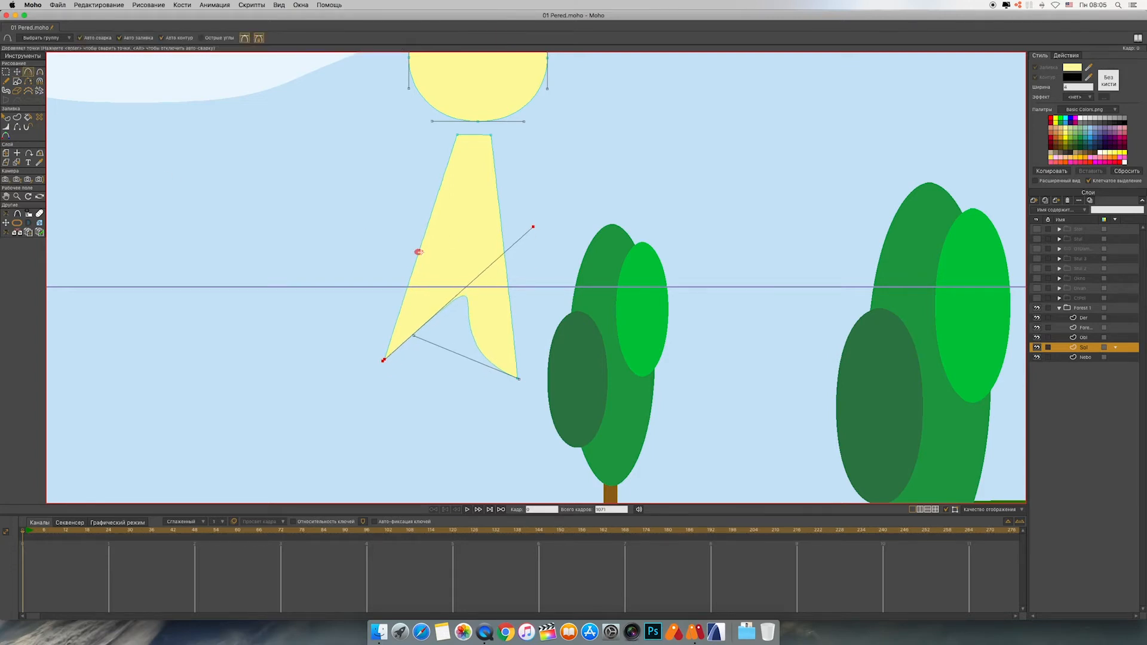
pyautogui.click(420, 250)
pyautogui.moveTo(420, 249)
pyautogui.mouseDown()
pyautogui.moveTo(473, 227)
pyautogui.moveTo(506, 262)
pyautogui.mouseUp()
pyautogui.press('g')
pyautogui.moveTo(350, 234); pyautogui.dragTo(545, 411)
pyautogui.click(17, 117)
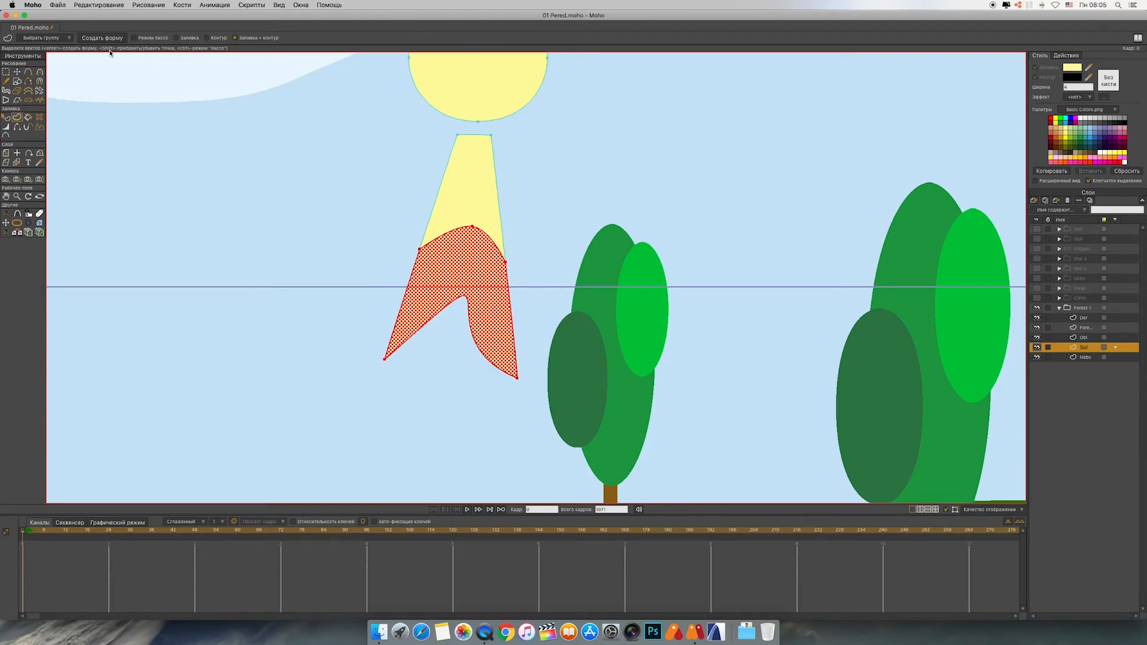
pyautogui.press('Return')
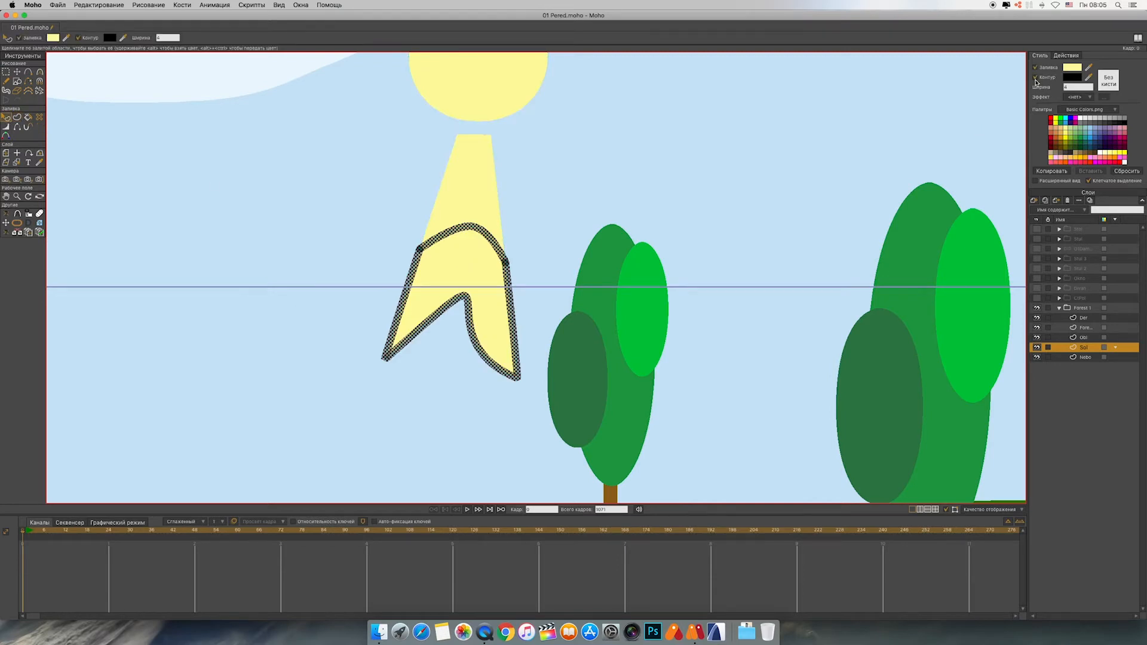
# Step: Remove the outline from the ray's lower shape, make its pale yellow fill partly transparent, and render the frame
pyautogui.click(1035, 78)
pyautogui.click(1074, 67)
pyautogui.moveTo(903, 324); pyautogui.dragTo(903, 358)
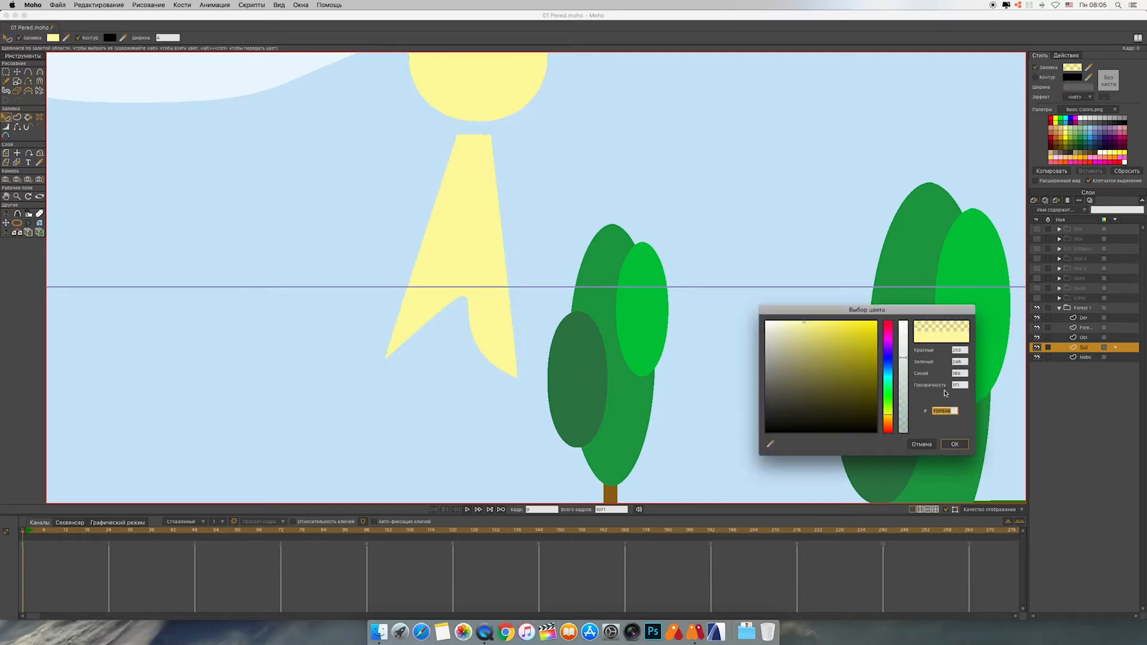
pyautogui.click(954, 444)
pyautogui.press('super+r')
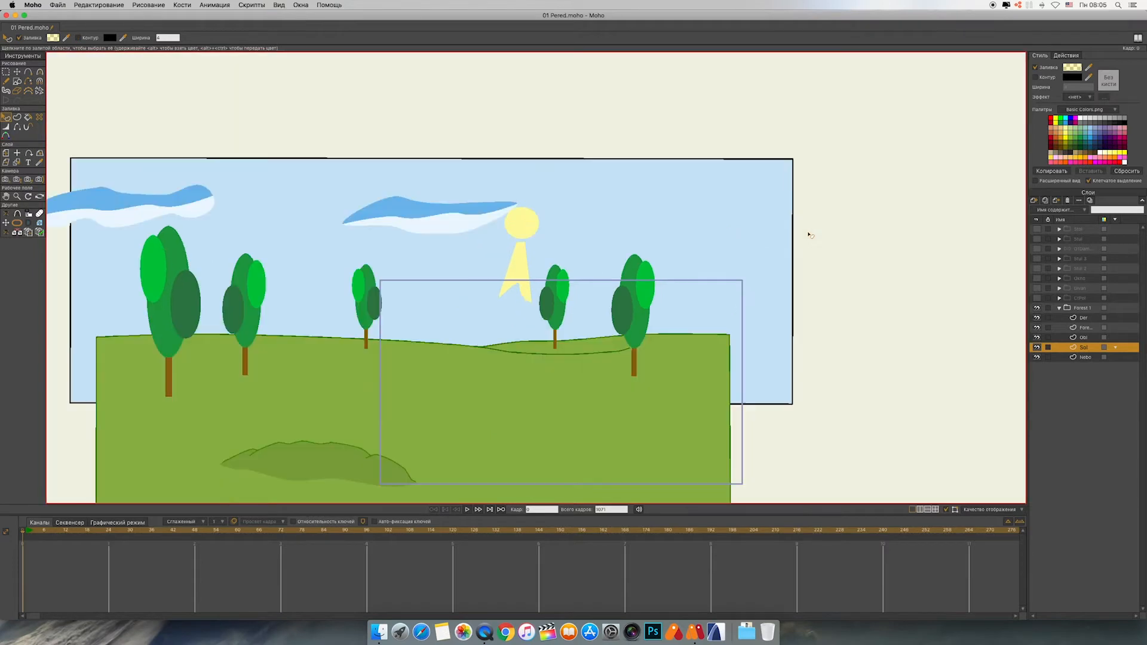
# Step: Move the sun and its ray together down toward the horizon and check them in a test render
pyautogui.click(6, 73)
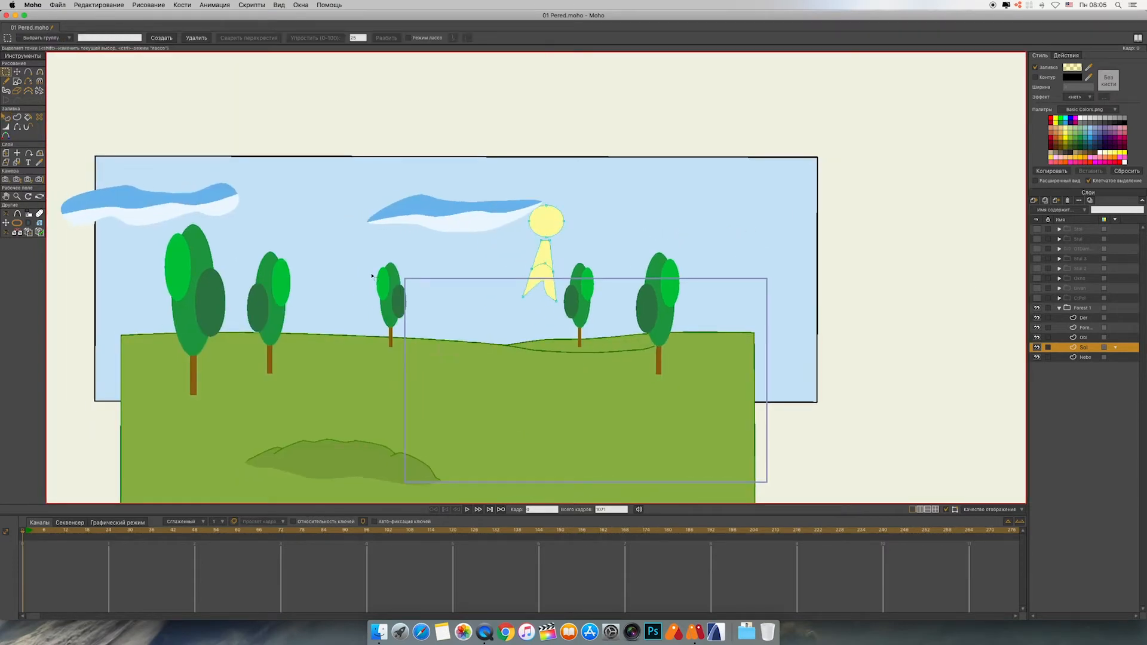
pyautogui.moveTo(492, 191); pyautogui.dragTo(575, 312)
pyautogui.click(16, 71)
pyautogui.moveTo(545, 227); pyautogui.dragTo(543, 257)
pyautogui.press('super+r')
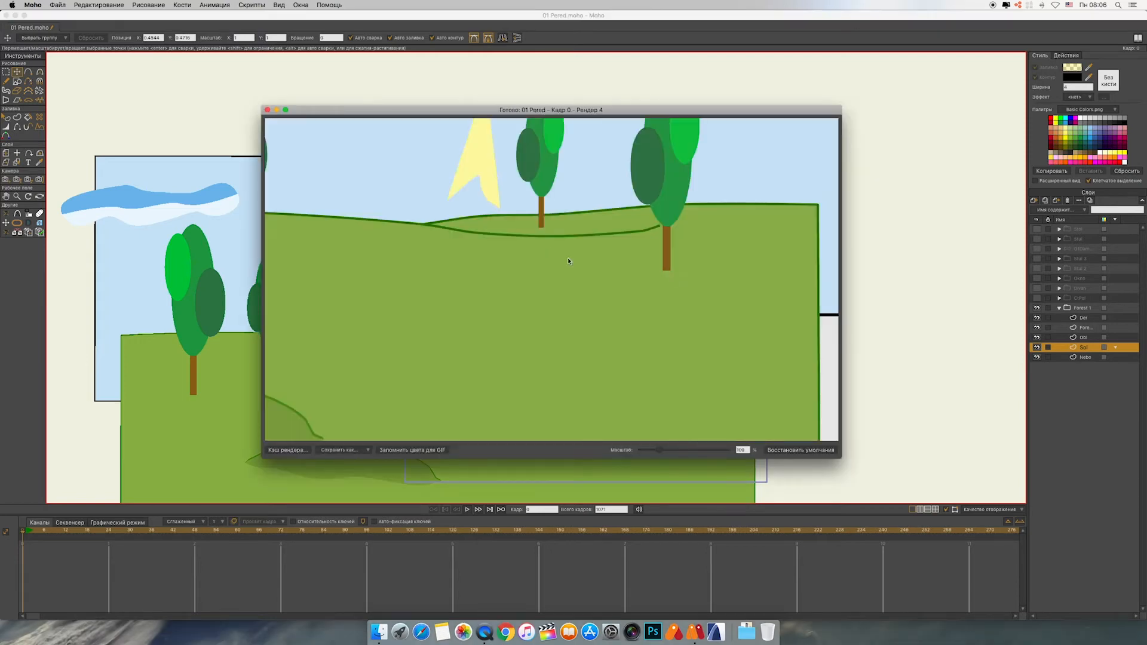
pyautogui.click(267, 111)
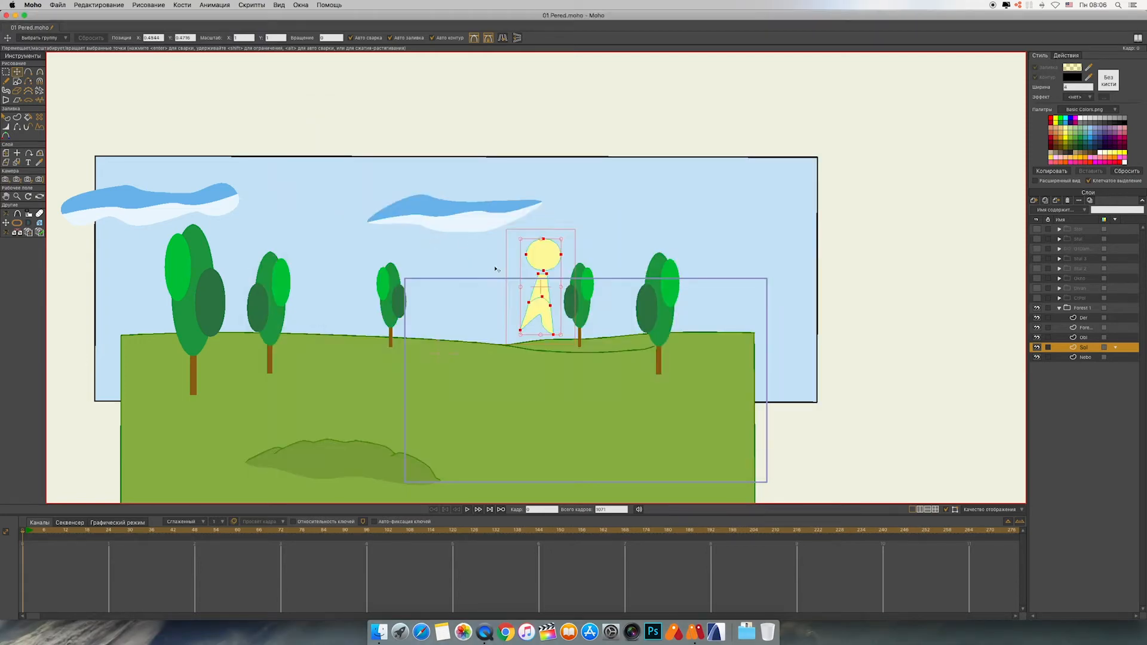
# Step: Select only the ray below the sun, copy and paste it, and flip the copy around the sun
pyautogui.click(586, 197)
pyautogui.click(612, 220)
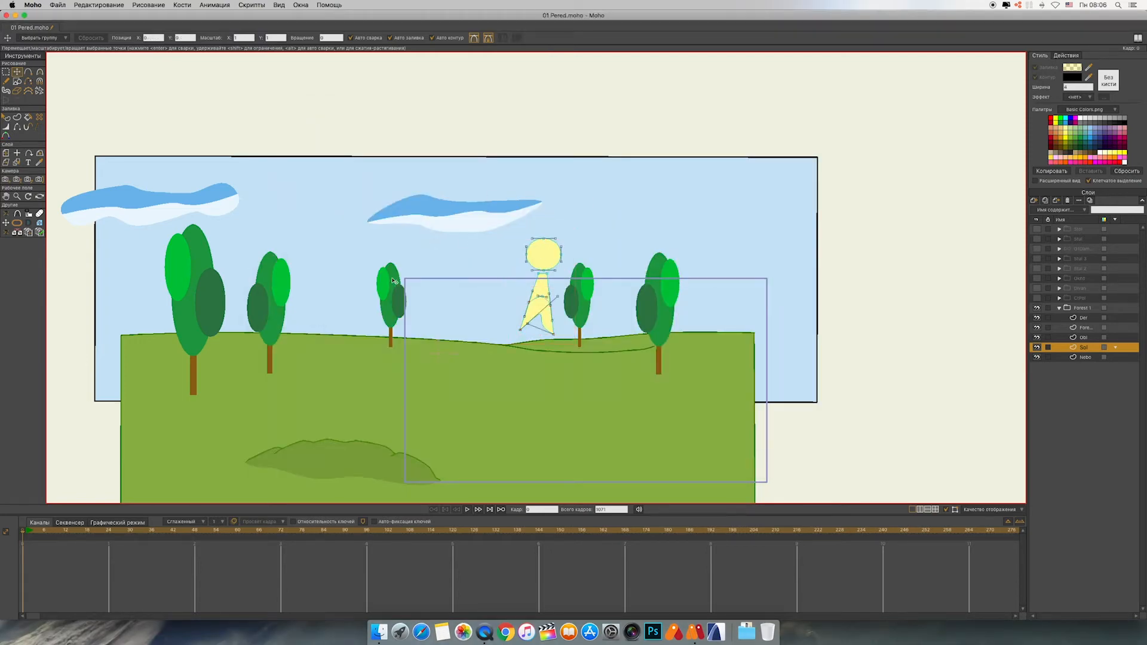
pyautogui.click(6, 72)
pyautogui.moveTo(516, 276); pyautogui.dragTo(561, 343)
pyautogui.press('t')
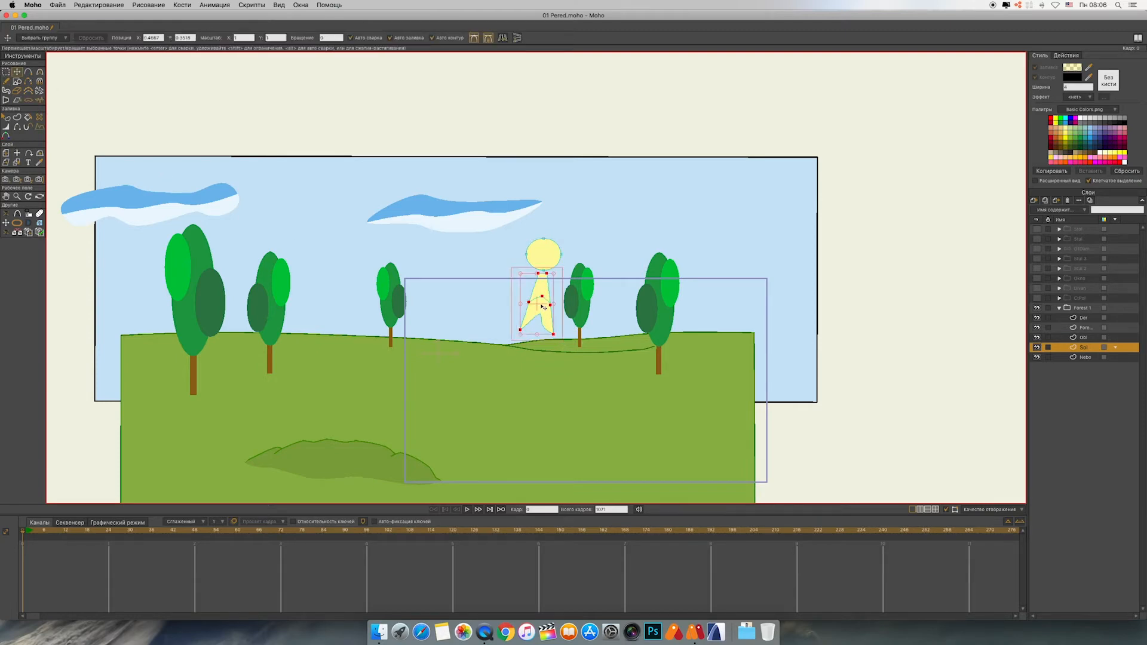
pyautogui.moveTo(522, 338); pyautogui.dragTo(568, 234)
pyautogui.moveTo(536, 316); pyautogui.dragTo(520, 260)
pyautogui.press('super+c')
pyautogui.press('super+v')
pyautogui.click(502, 38)
# Step: Copy, rotate and flip further rays until eight are spaced evenly around the sun
pyautogui.press('super+c')
pyautogui.press('super+v')
pyautogui.moveTo(468, 230); pyautogui.dragTo(448, 186)
pyautogui.moveTo(473, 207); pyautogui.dragTo(515, 287)
pyautogui.click(504, 38)
pyautogui.press('super+c')
pyautogui.press('super+v')
pyautogui.press('super+c')
pyautogui.press('super+v')
pyautogui.click(504, 39)
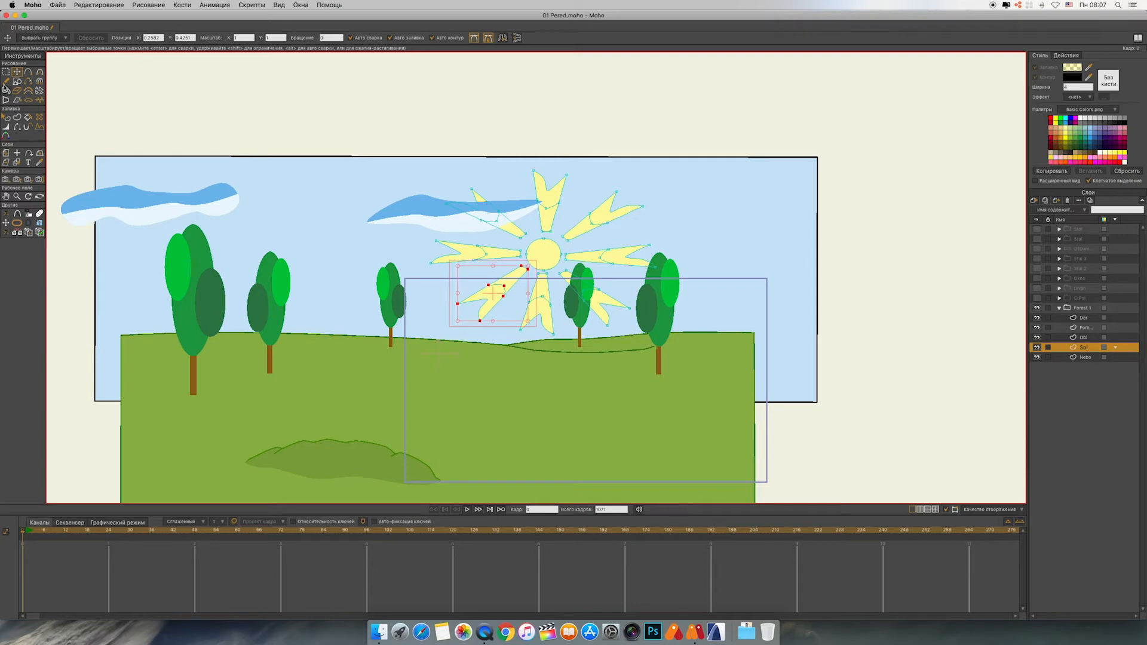
# Step: Select the sun with all its rays and set a layer transform key at frame 1
pyautogui.click(6, 71)
pyautogui.moveTo(382, 136); pyautogui.dragTo(672, 370)
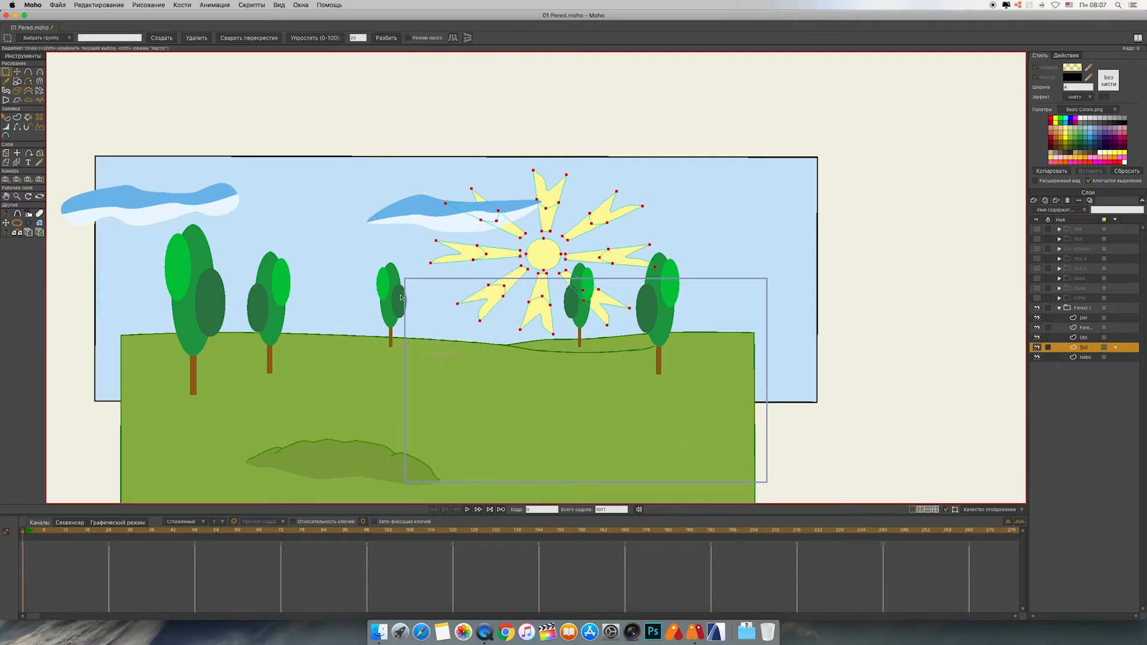
pyautogui.click(16, 71)
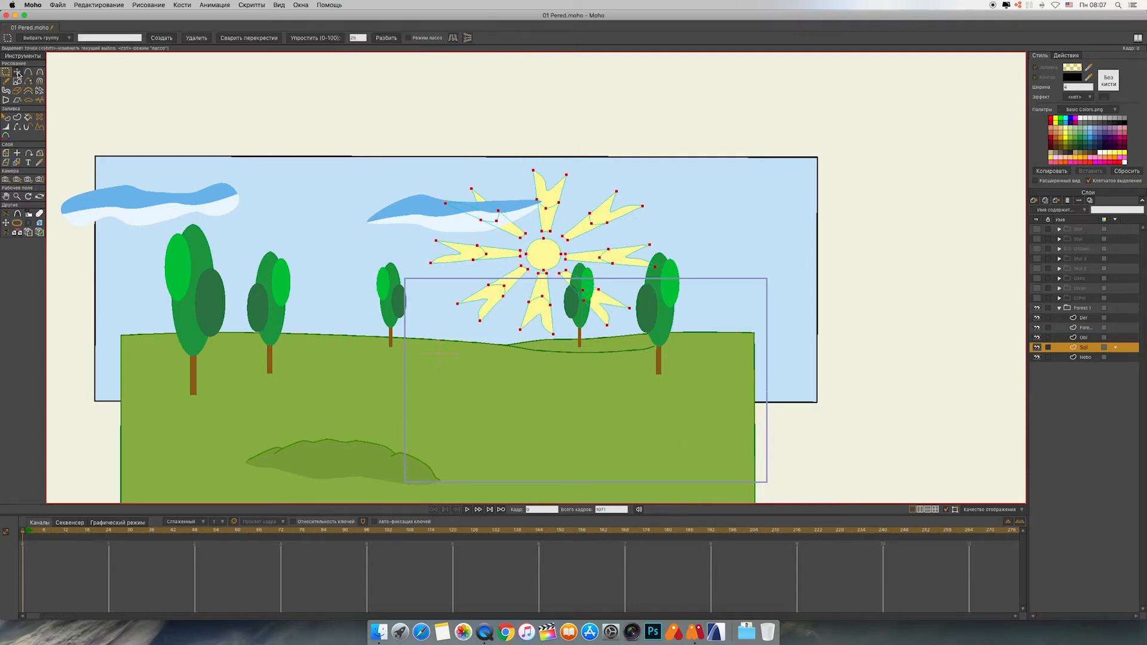
pyautogui.click(26, 535)
pyautogui.click(6, 153)
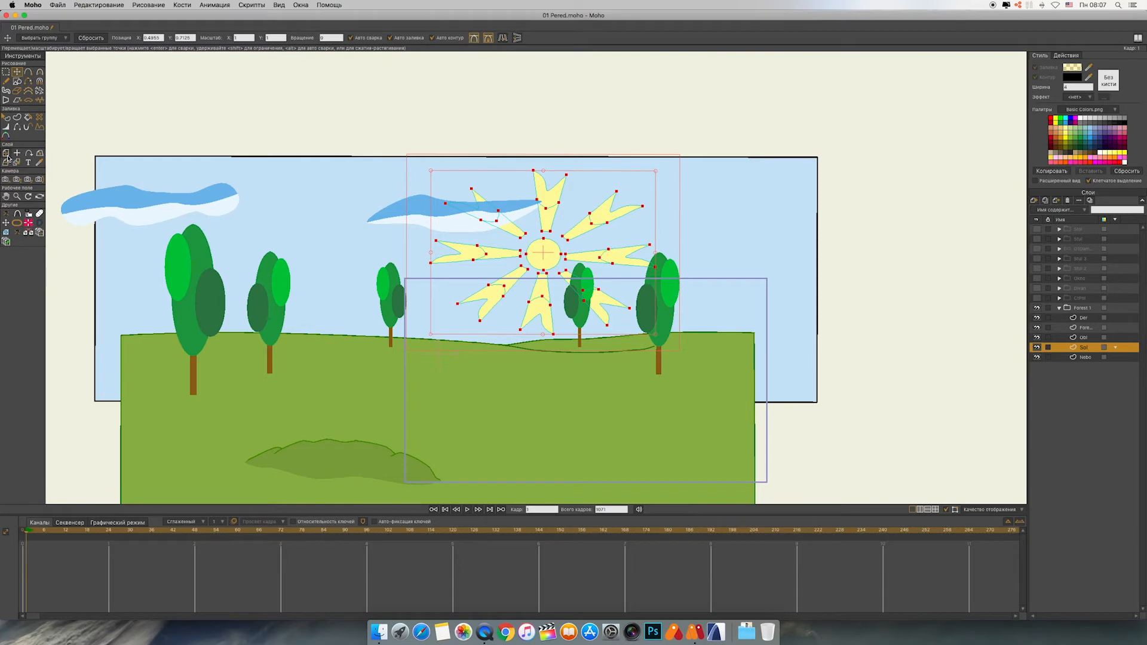
pyautogui.click(556, 269)
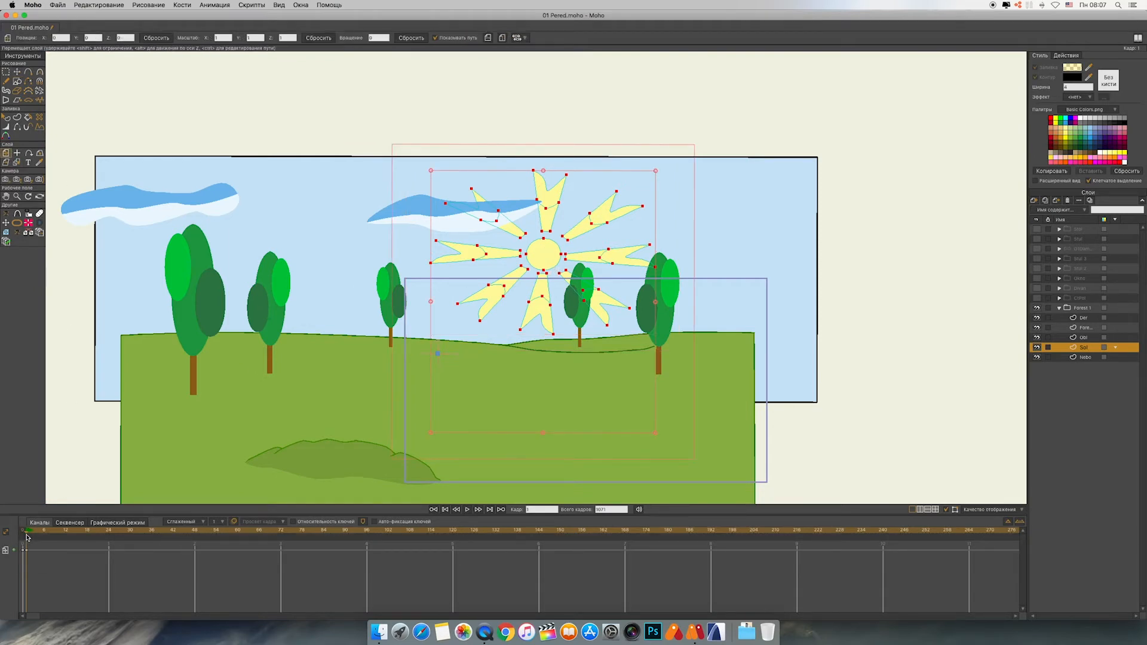
# Step: At frame 72, rotate the sun and its rays by about half a turn
pyautogui.moveTo(27, 540); pyautogui.dragTo(281, 542)
pyautogui.press('t')
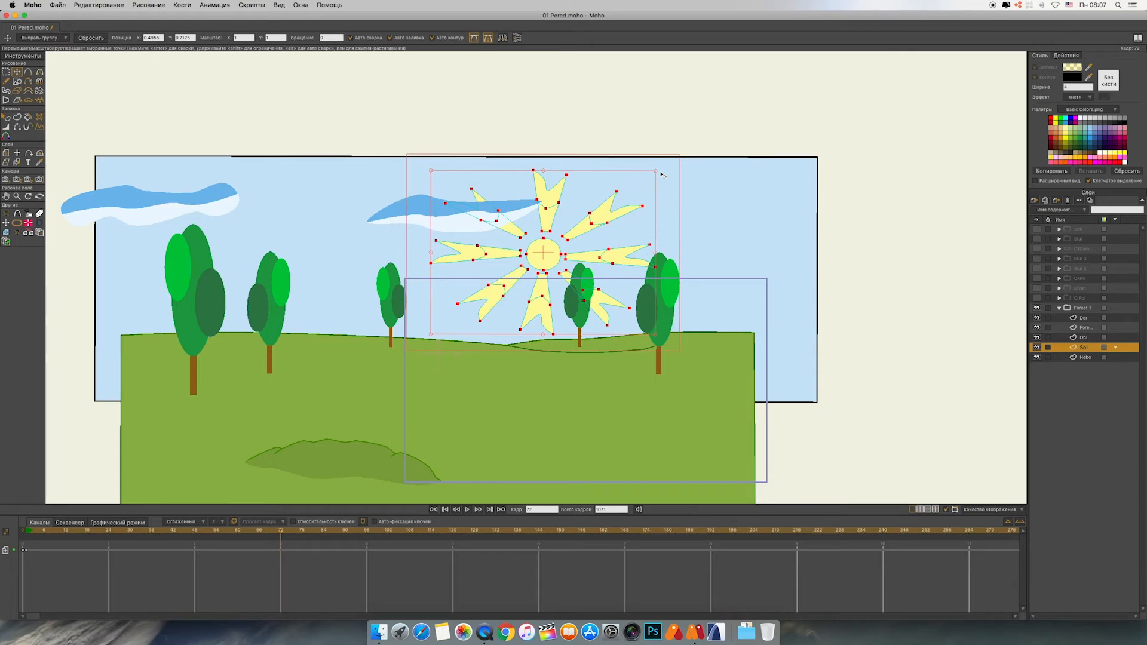
pyautogui.moveTo(661, 175); pyautogui.dragTo(366, 462)
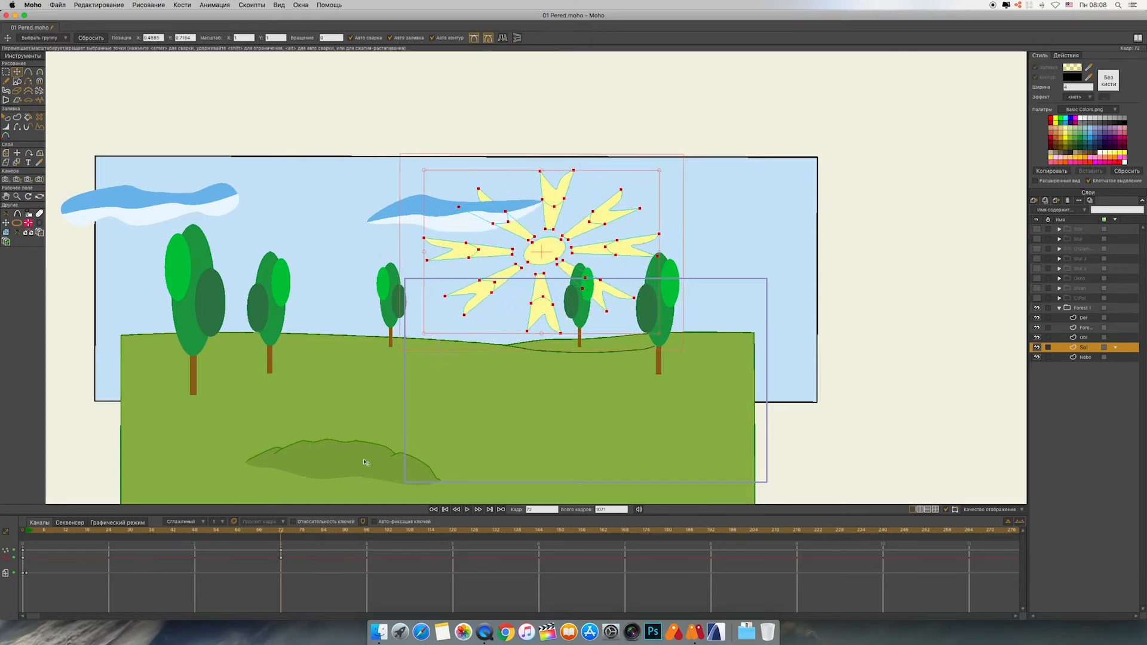
# Step: Play the sun's rotation from the start and inspect the frames between the two keys
pyautogui.click(467, 510)
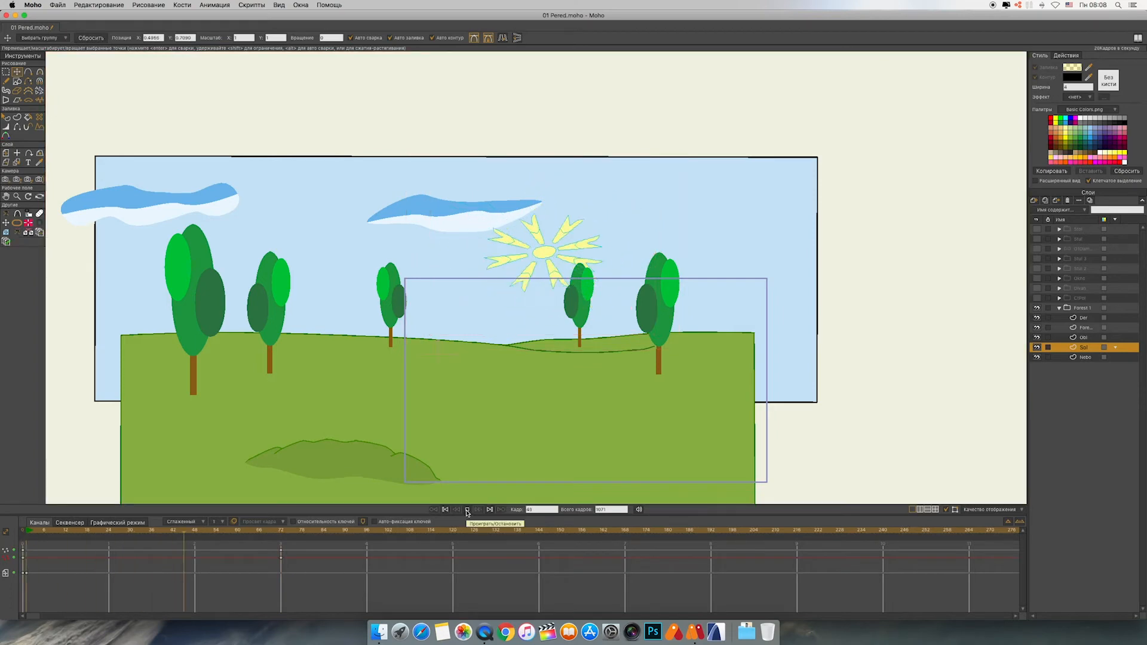
pyautogui.click(446, 511)
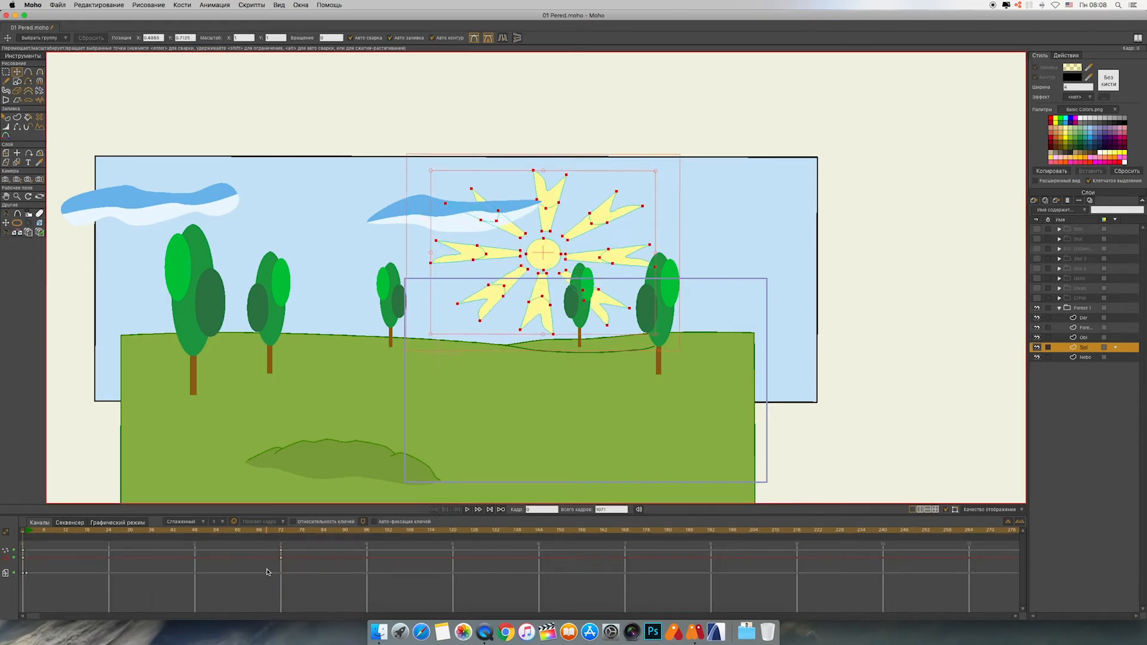
pyautogui.click(467, 510)
pyautogui.click(467, 510)
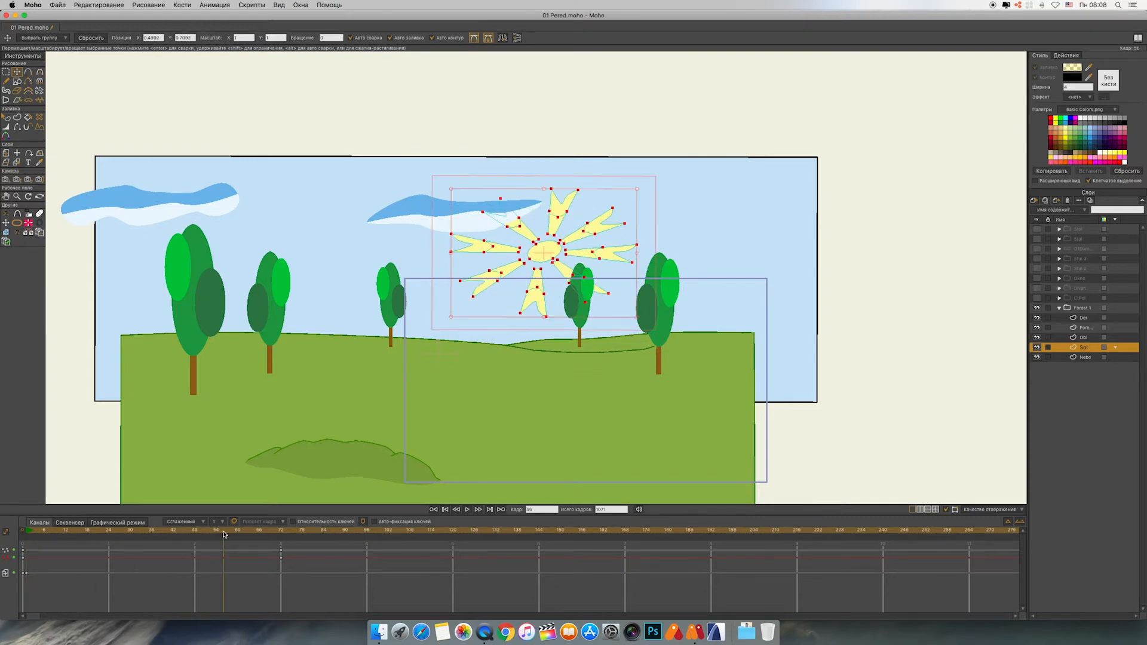
pyautogui.moveTo(225, 534); pyautogui.dragTo(155, 541)
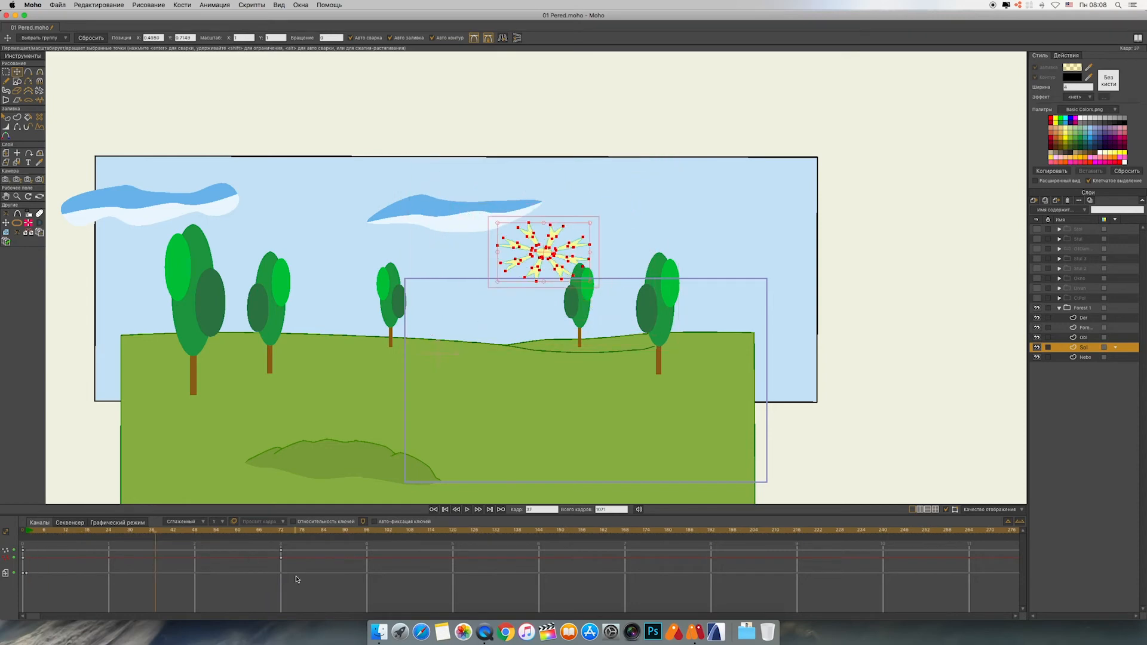
# Step: Set the sun's point motion key at frame 72 to cycle interpolation
pyautogui.rightClick(280, 557)
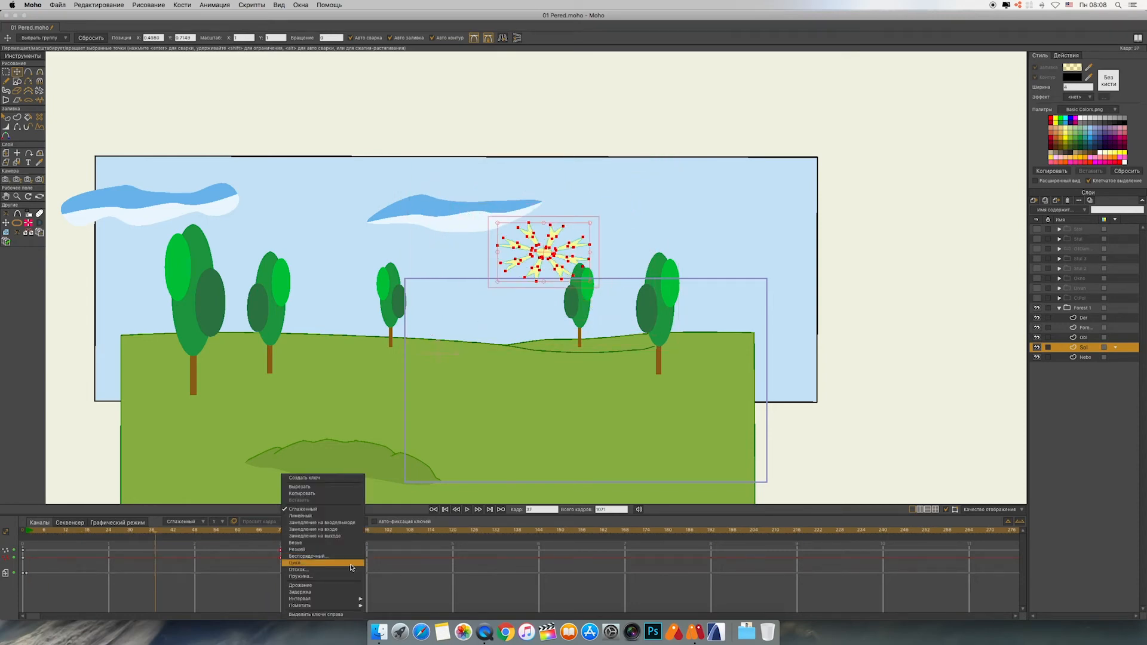
pyautogui.click(352, 567)
pyautogui.click(702, 232)
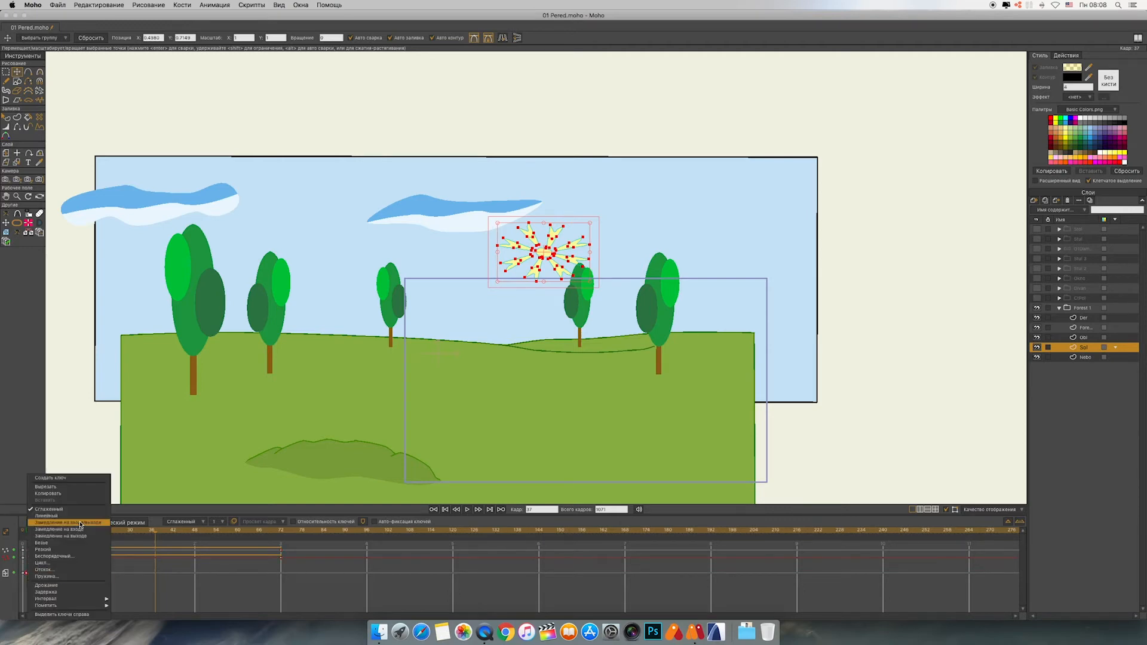
# Step: Set the layer key at frame 1 to ease in/out and play the looping sun animation
pyautogui.rightClick(26, 572)
pyautogui.click(98, 521)
pyautogui.click(467, 509)
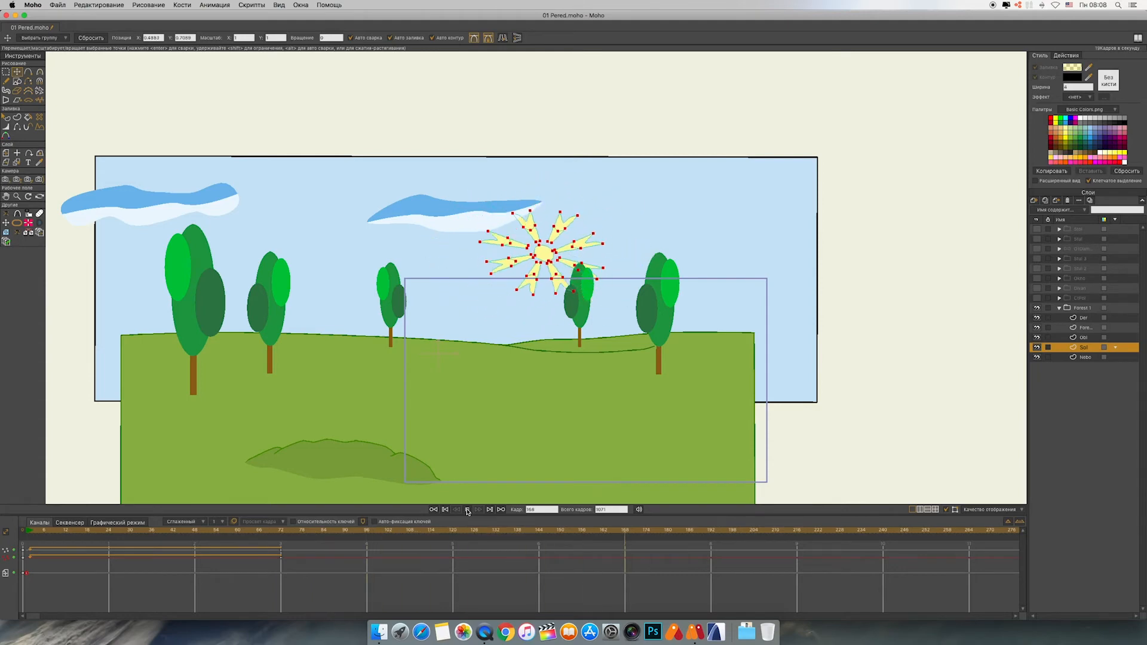
pyautogui.click(467, 511)
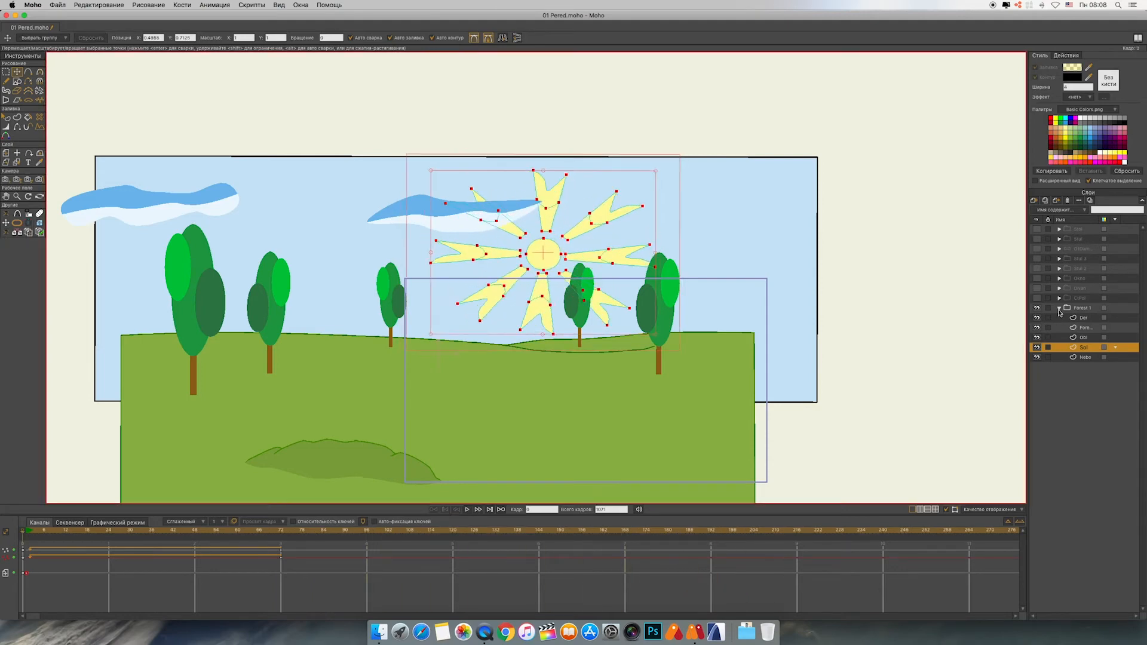
# Step: At frame 264, move the cloud layer horizontally to the right so the clouds drift across the sky from frame 1
pyautogui.click(1069, 338)
pyautogui.scroll(-3, 736, 225)
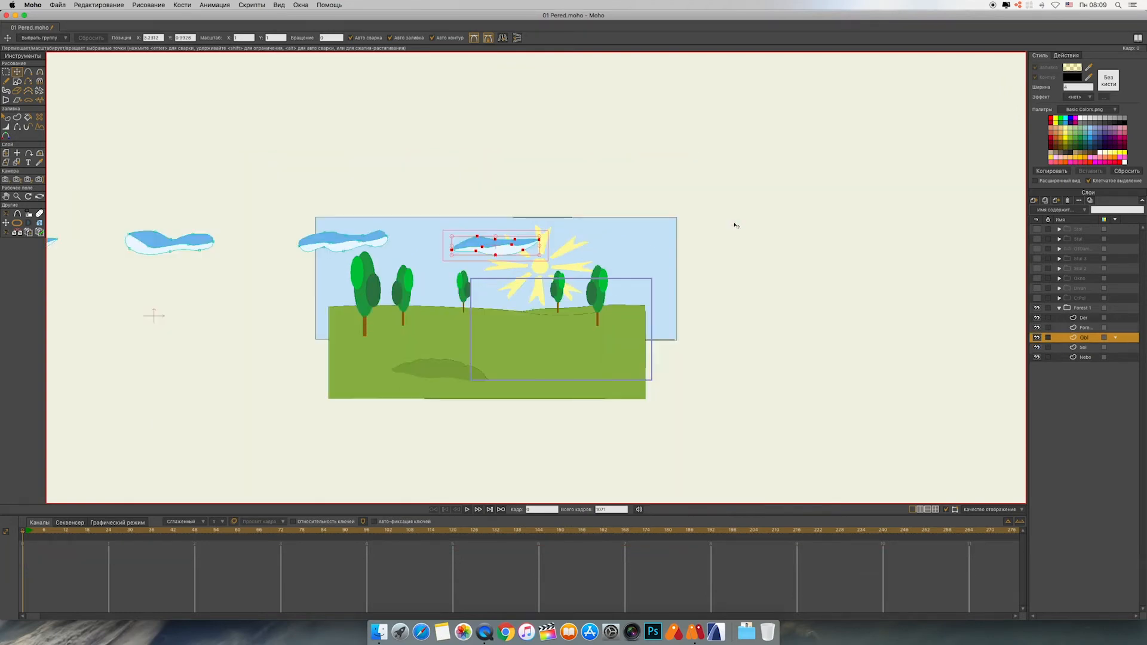
pyautogui.click(25, 535)
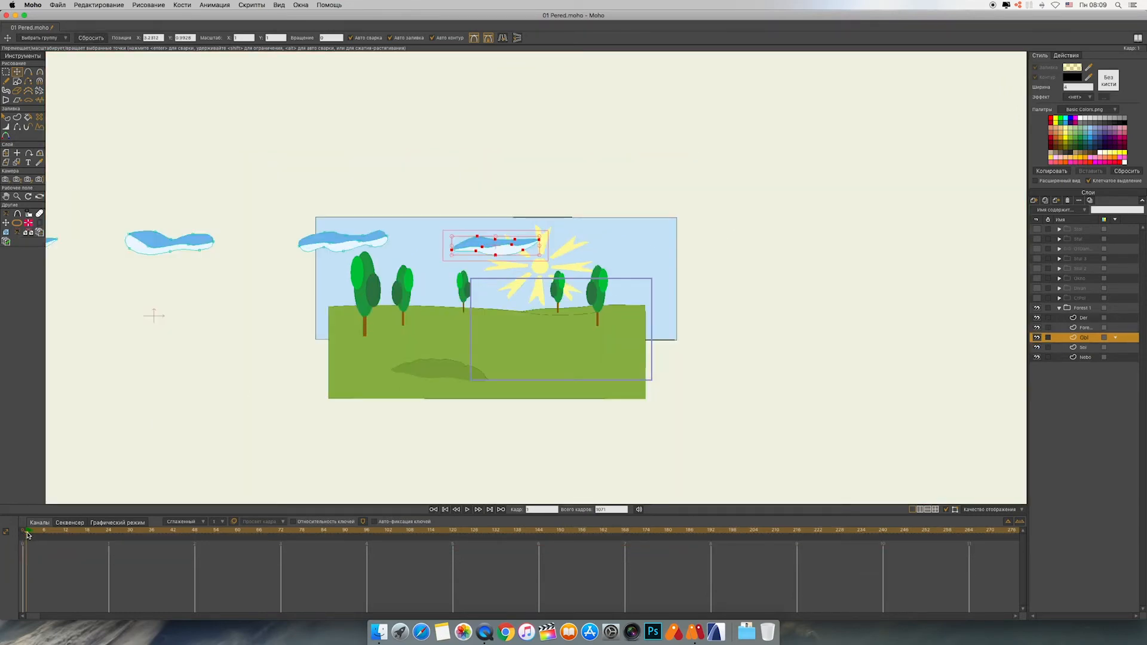
pyautogui.press('m')
pyautogui.moveTo(25, 535); pyautogui.dragTo(970, 544)
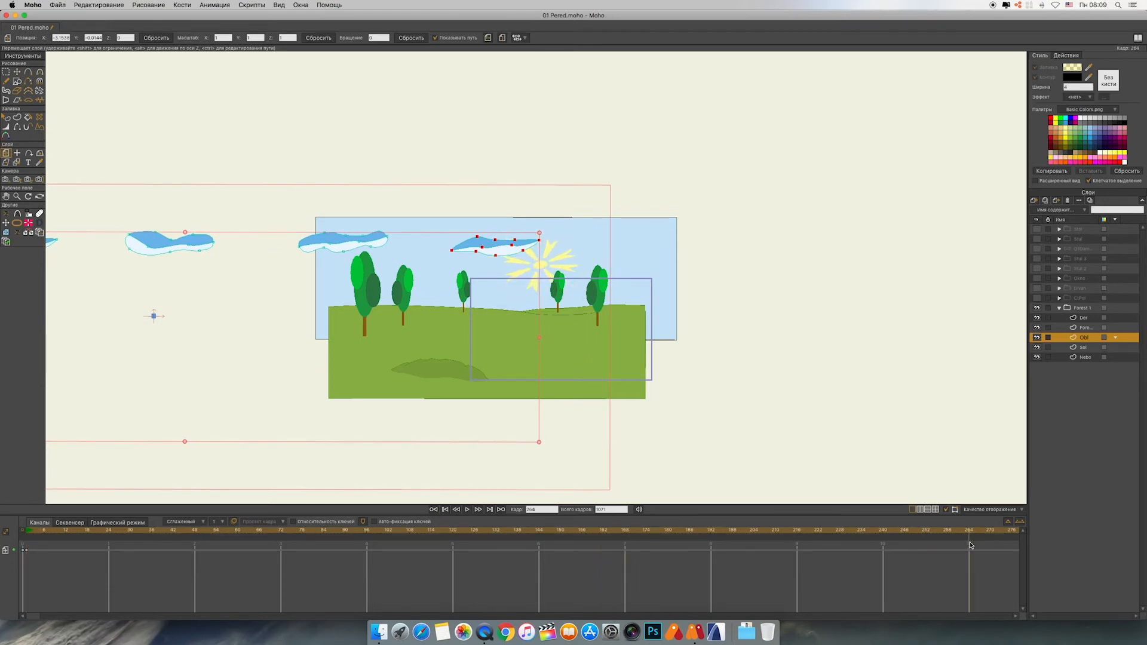
pyautogui.moveTo(312, 288); pyautogui.dragTo(661, 290)
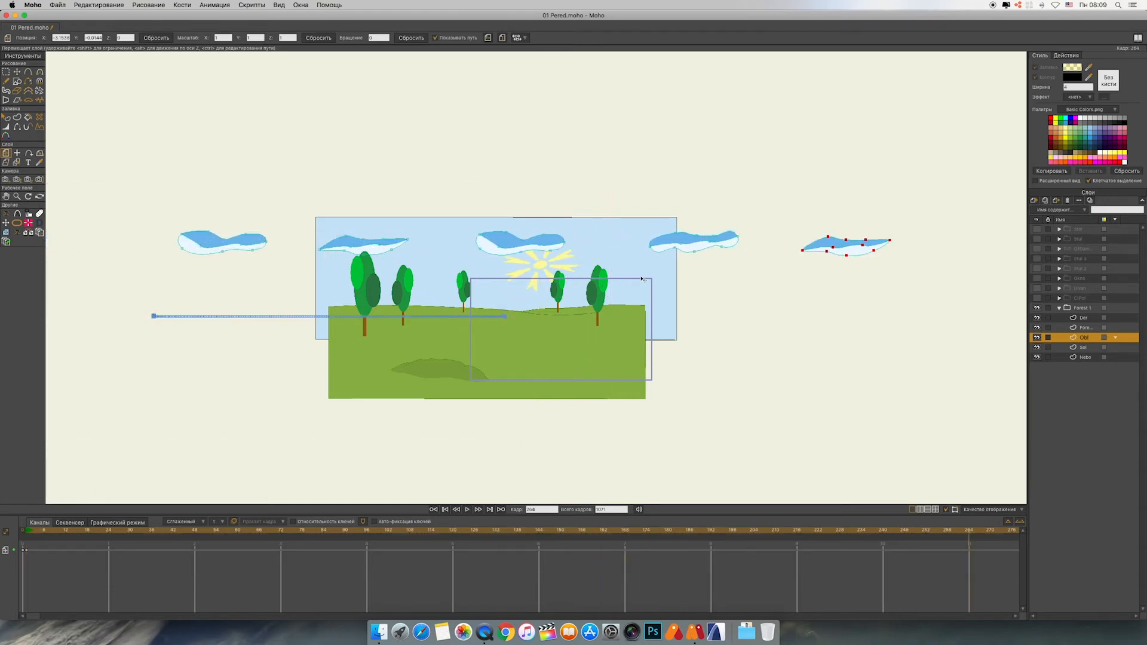
pyautogui.scroll(-5, 791, 383)
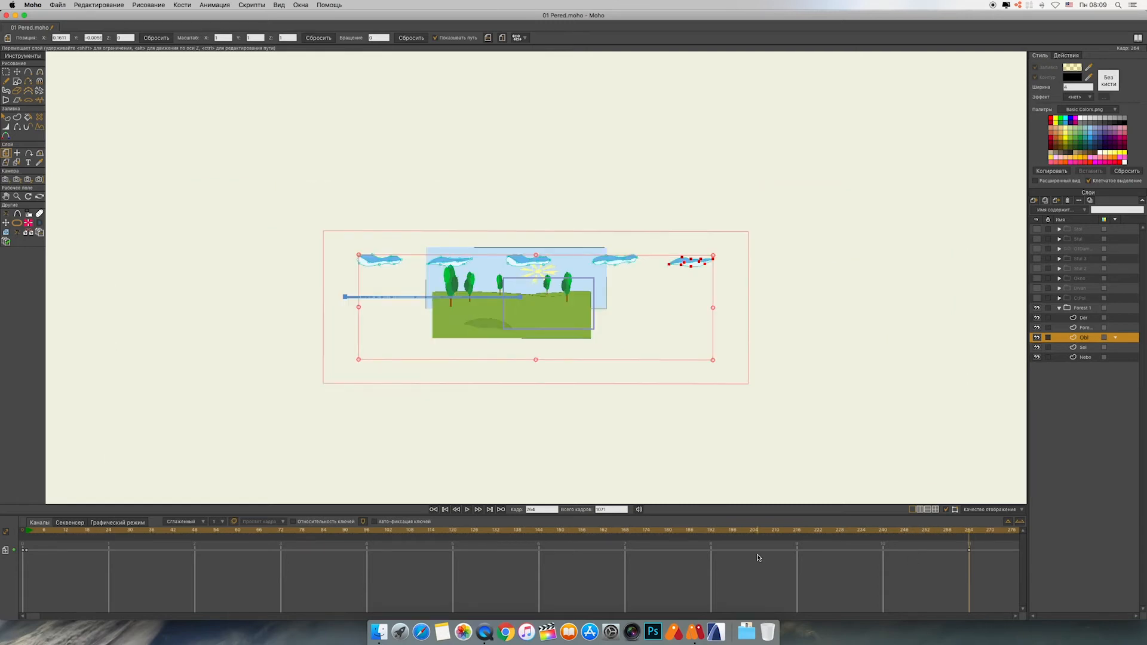
# Step: Play the cloud movement from the start of the timeline
pyautogui.click(445, 510)
pyautogui.click(467, 509)
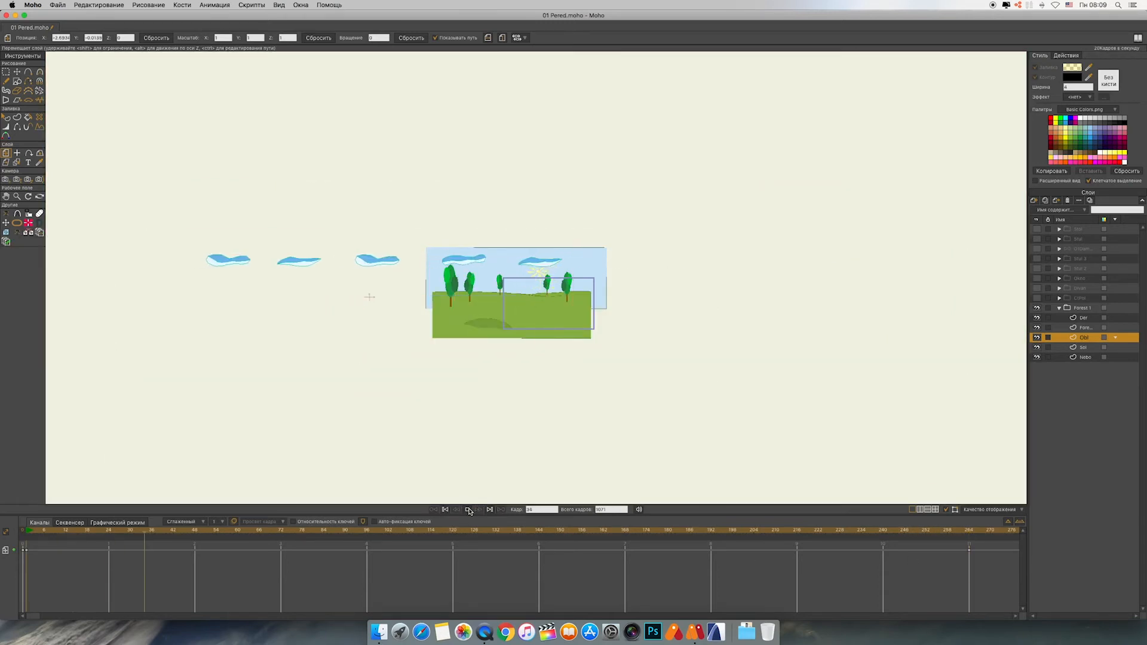
pyautogui.click(469, 509)
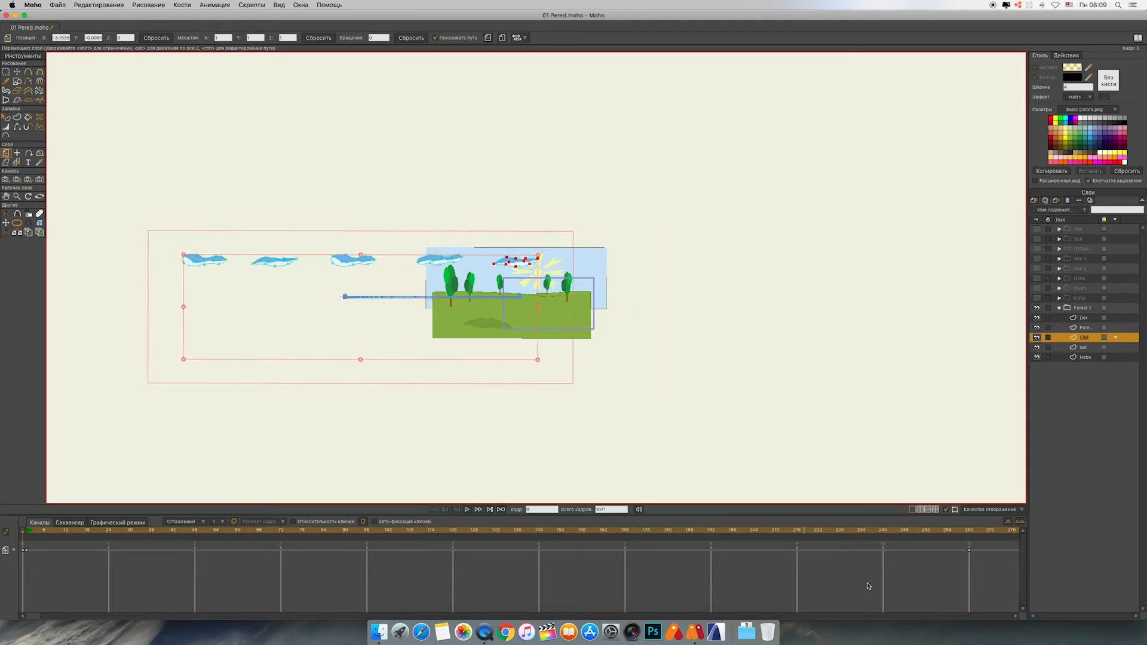
# Step: Set the cloud layer's key at frame 264 to cycle and its frame 1 key to linear, and play the drift
pyautogui.rightClick(968, 551)
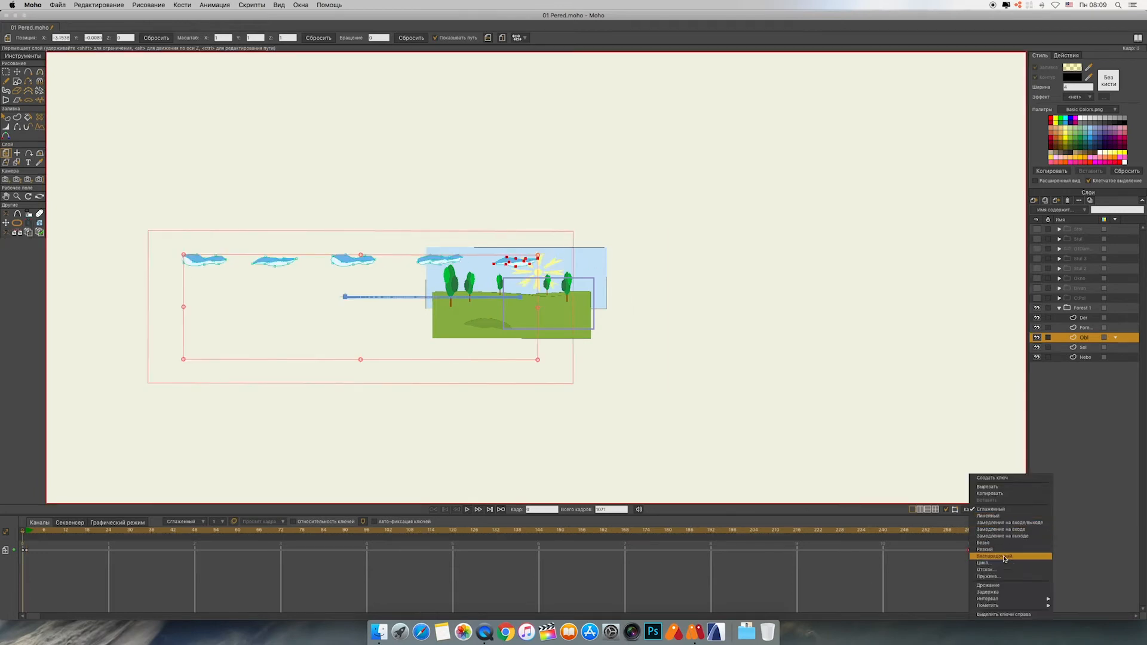
pyautogui.click(1004, 562)
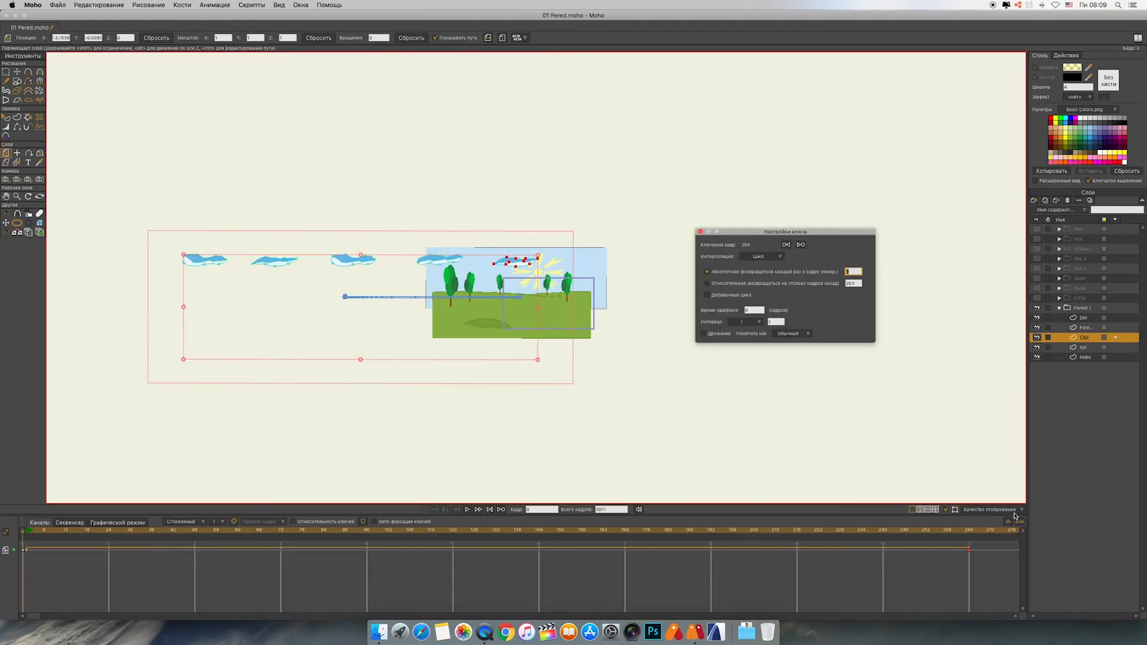
pyautogui.click(700, 231)
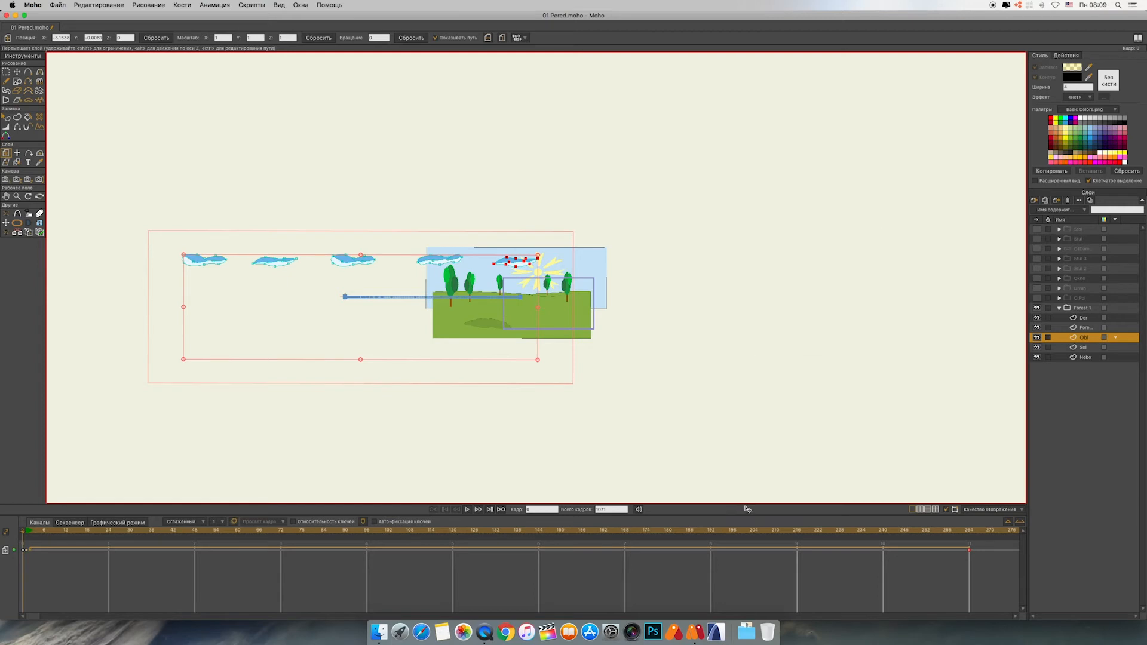
pyautogui.rightClick(25, 549)
pyautogui.click(52, 519)
pyautogui.click(467, 510)
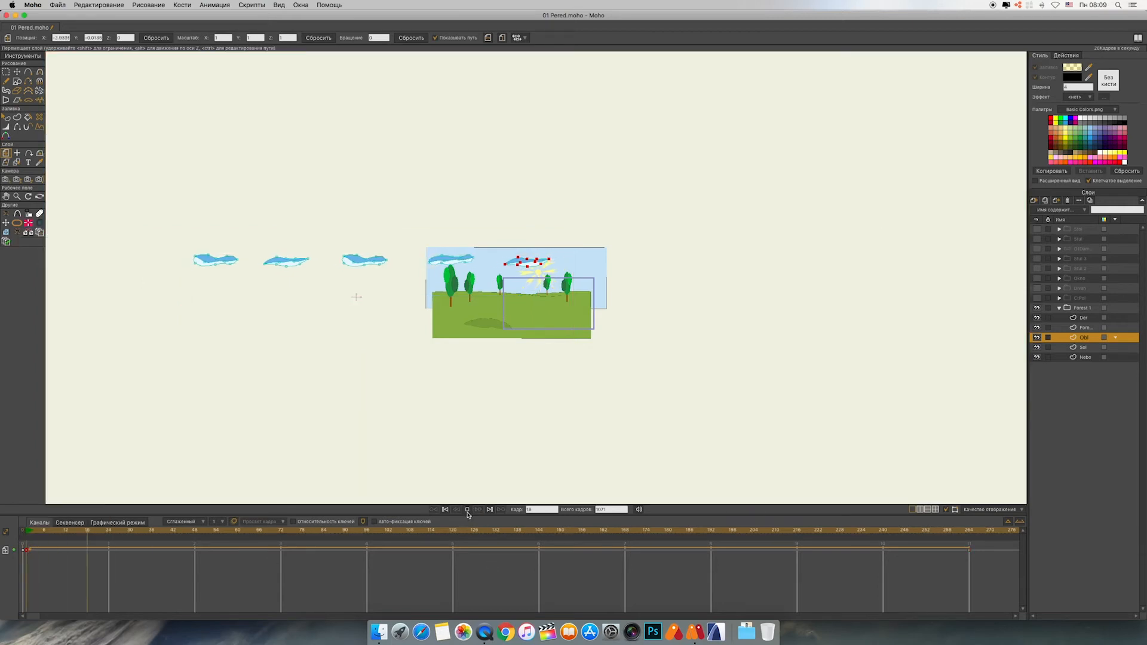
pyautogui.click(467, 509)
# Step: Collapse the Forest 1 group and show the room layer group directly above it
pyautogui.click(1059, 307)
pyautogui.click(1083, 309)
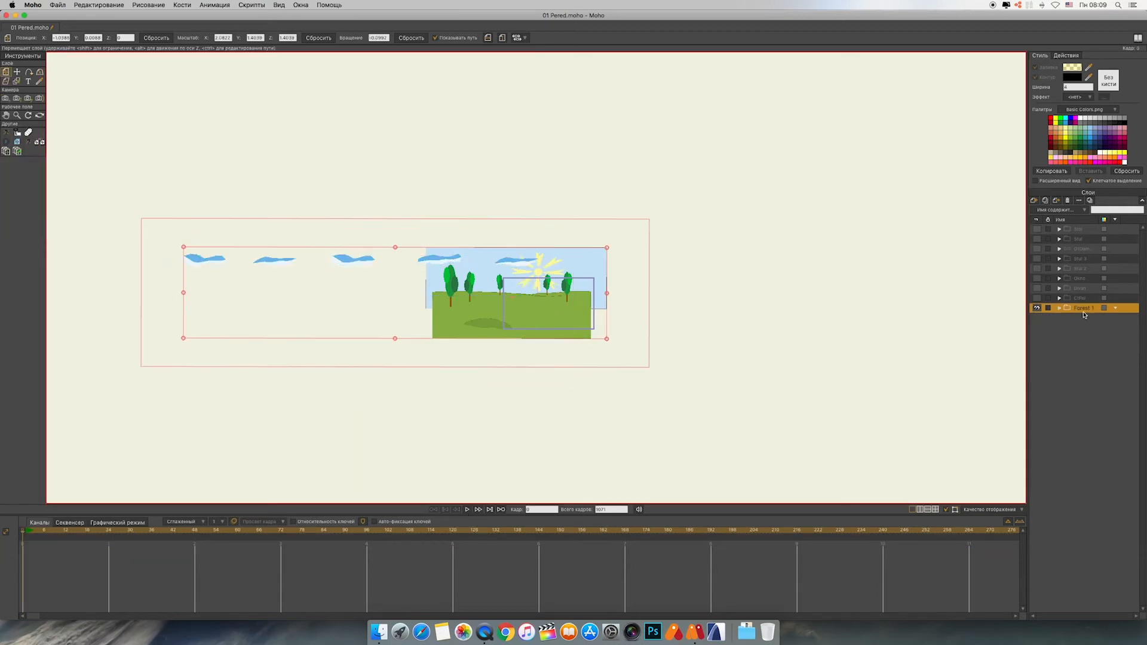
pyautogui.scroll(5, 787, 306)
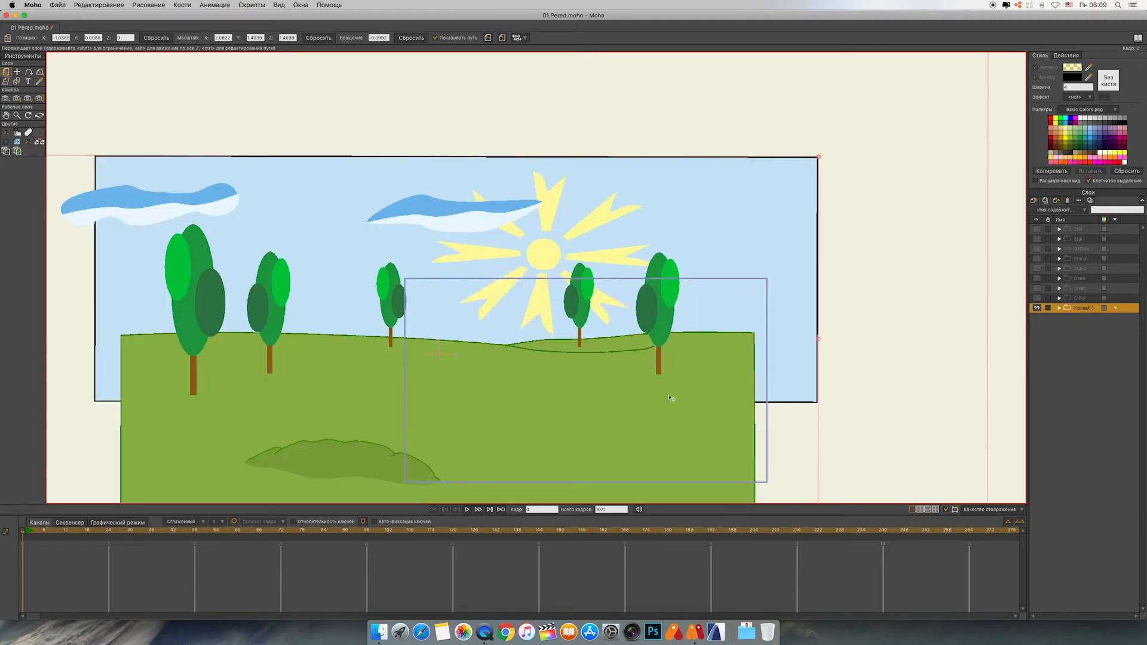
pyautogui.moveTo(670, 397); pyautogui.dragTo(639, 321)
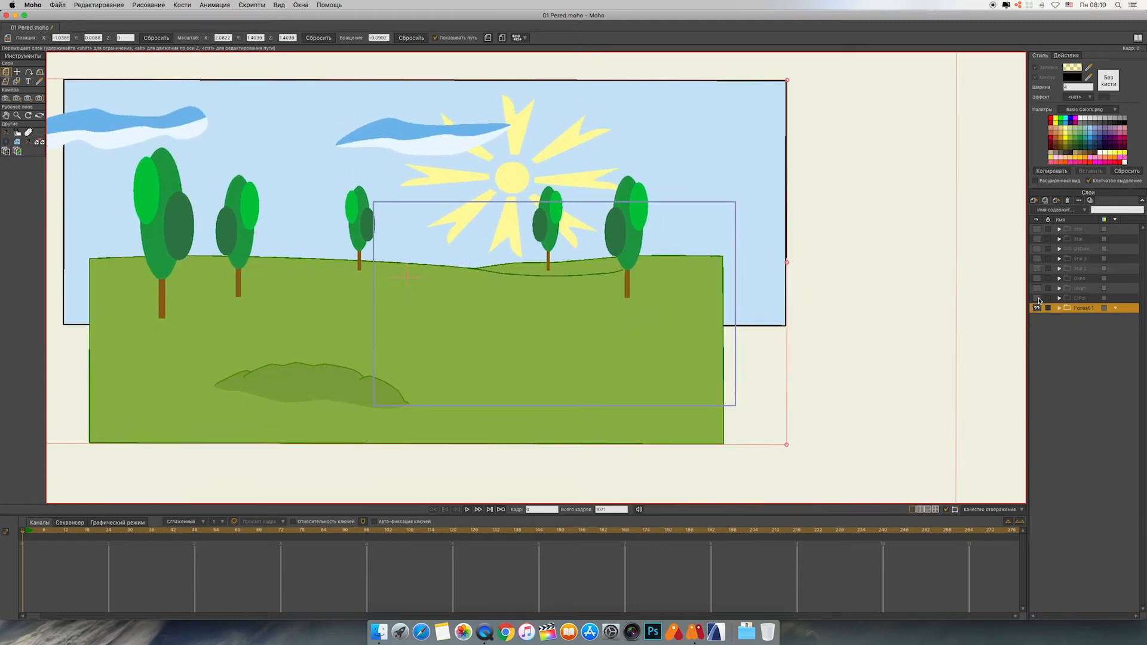
pyautogui.click(1038, 298)
pyautogui.click(1058, 299)
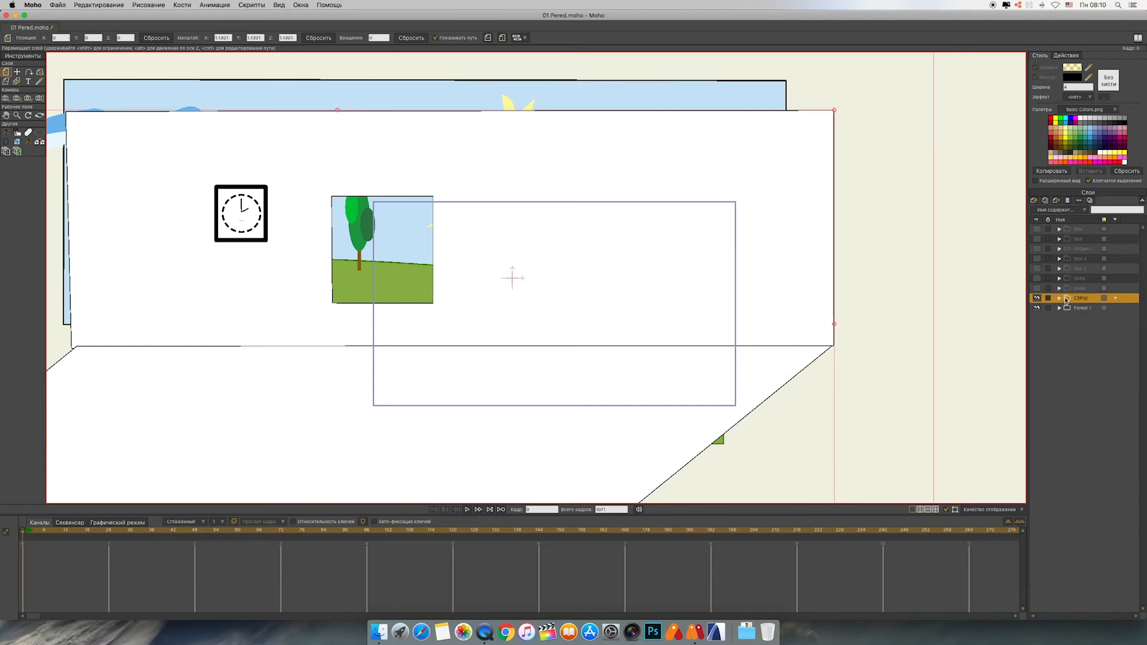
# Step: Expand the room group and select its clock layer, bringing the wall clock into close view
pyautogui.click(1060, 298)
pyautogui.click(1059, 311)
pyautogui.press('super+equal')
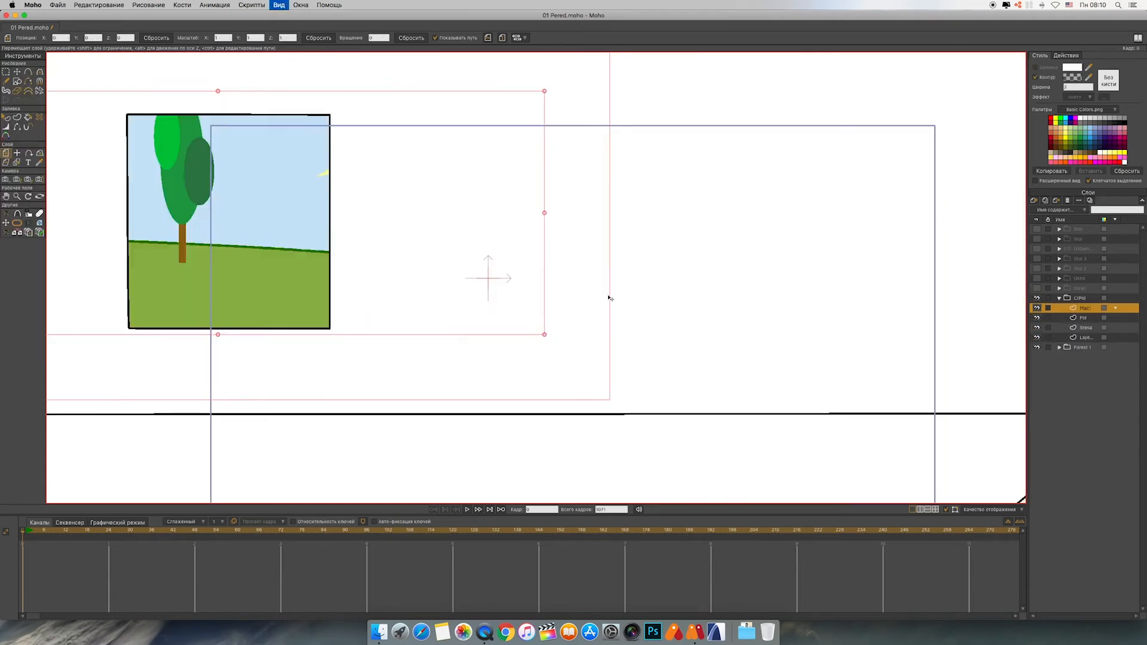
pyautogui.moveTo(398, 221); pyautogui.dragTo(835, 302)
# Step: From a start at frame 1, turn the clock's short hand slightly clockwise at frame 48 and play the motion
pyautogui.click(17, 71)
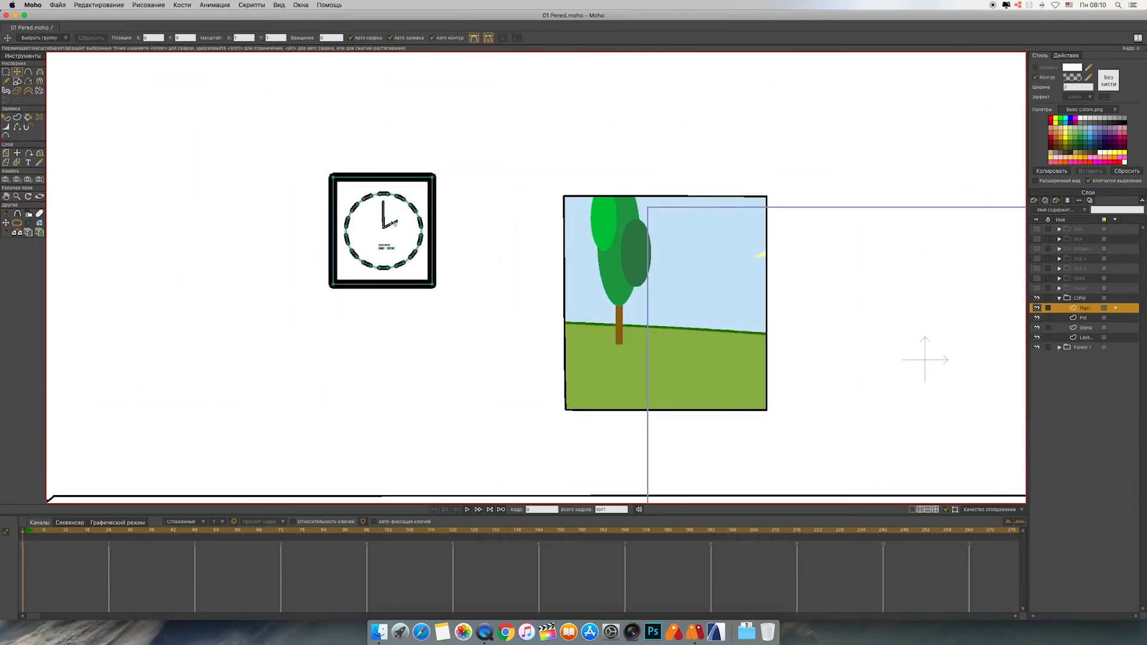
pyautogui.click(385, 208)
pyautogui.click(383, 202)
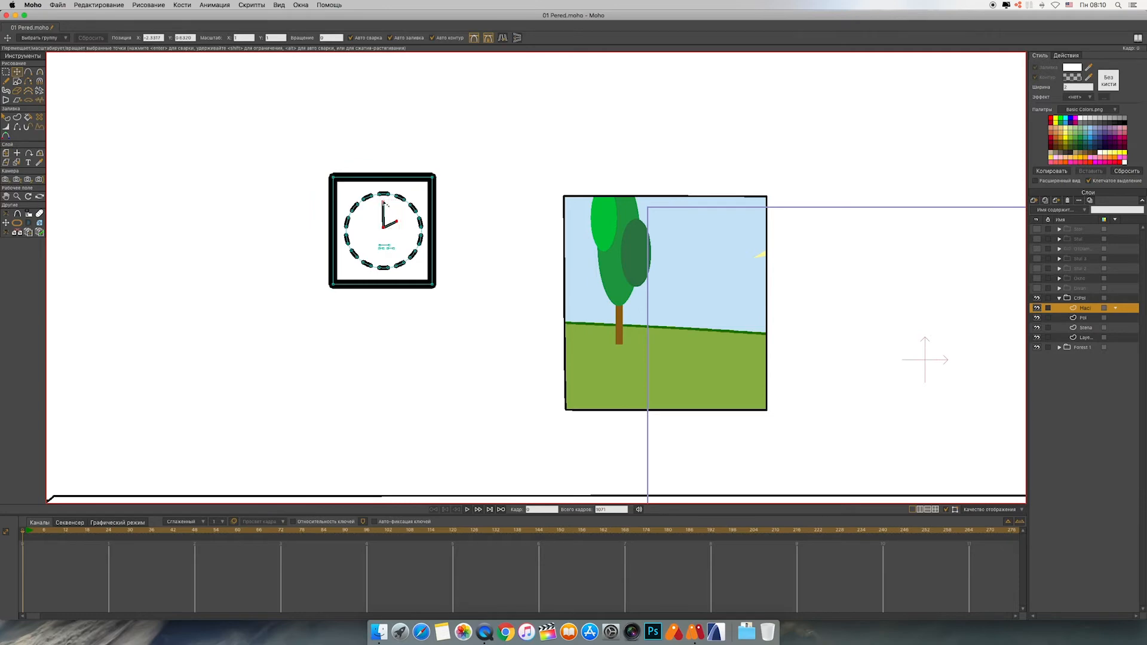
pyautogui.click(25, 531)
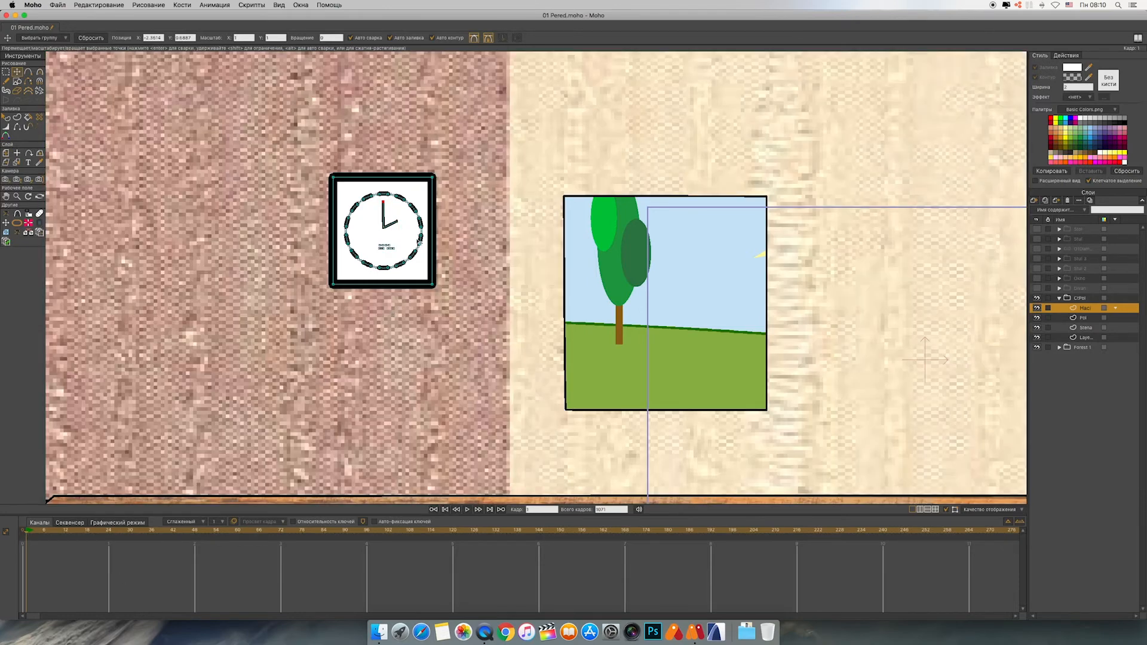
pyautogui.click(385, 203)
pyautogui.click(385, 229)
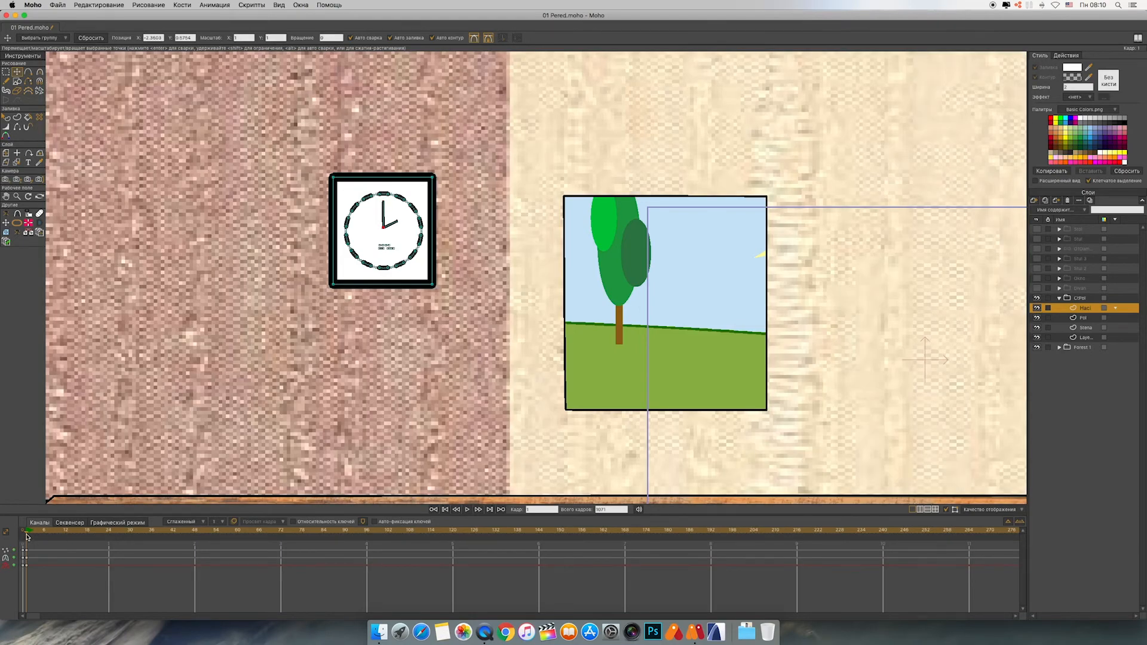
pyautogui.moveTo(26, 535); pyautogui.dragTo(195, 537)
pyautogui.moveTo(400, 224)
pyautogui.mouseDown()
pyautogui.moveTo(387, 203)
pyautogui.moveTo(410, 244)
pyautogui.moveTo(384, 258)
pyautogui.moveTo(362, 230)
pyautogui.moveTo(384, 202)
pyautogui.moveTo(398, 225)
pyautogui.mouseUp()
pyautogui.click(467, 510)
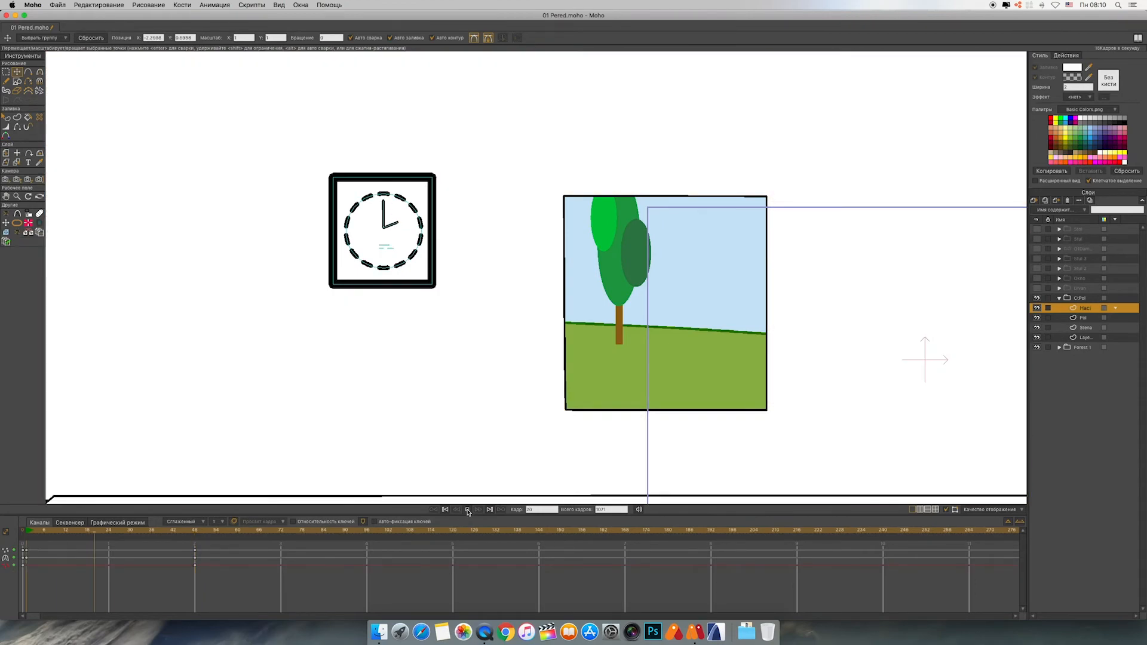
pyautogui.click(467, 510)
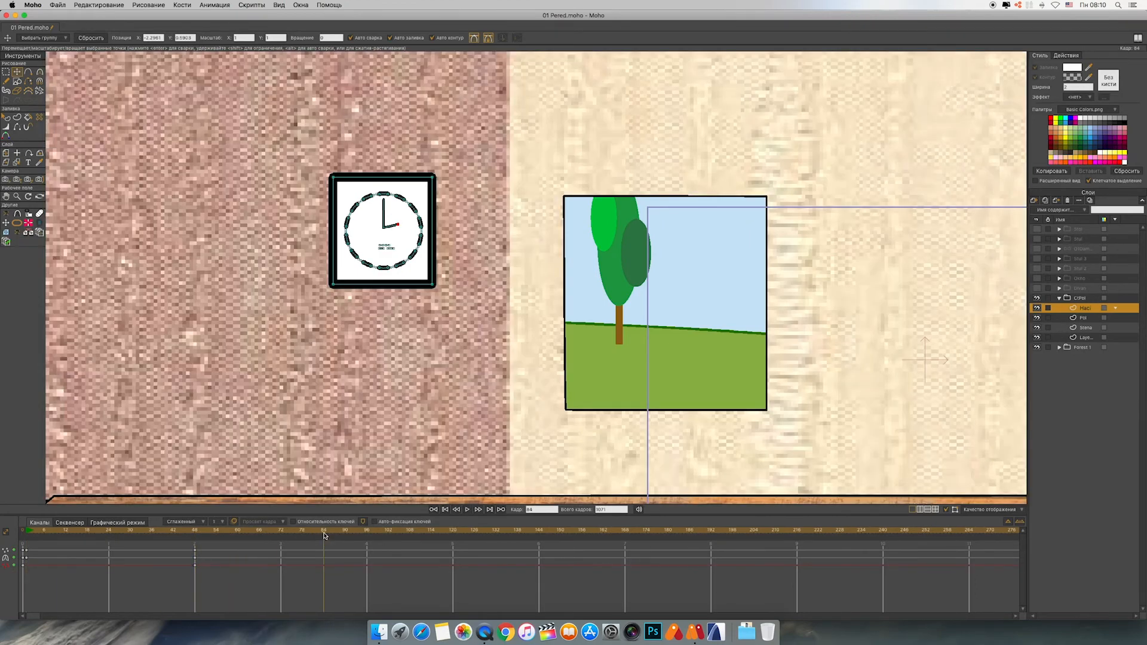
# Step: Try moving the tip of the clock's long hand to about the five o'clock position at frame 48
pyautogui.moveTo(324, 536); pyautogui.dragTo(195, 544)
pyautogui.moveTo(385, 203)
pyautogui.mouseDown()
pyautogui.moveTo(418, 238)
pyautogui.moveTo(367, 258)
pyautogui.moveTo(371, 203)
pyautogui.mouseUp()
pyautogui.moveTo(196, 534)
pyautogui.mouseDown()
pyautogui.moveTo(26, 535)
pyautogui.moveTo(195, 538)
pyautogui.mouseUp()
pyautogui.moveTo(371, 205); pyautogui.dragTo(401, 252)
pyautogui.moveTo(195, 533); pyautogui.dragTo(25, 533)
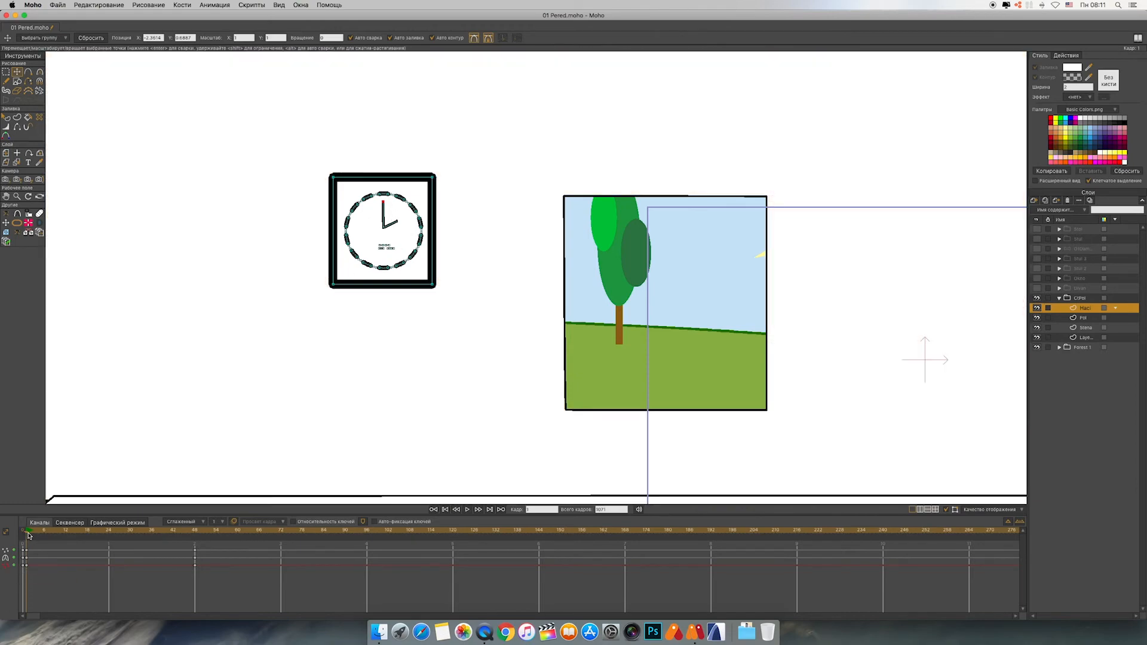
# Step: At frame 48, place the tip of the clock's long hand at about the one o'clock position
pyautogui.moveTo(32, 536); pyautogui.dragTo(196, 534)
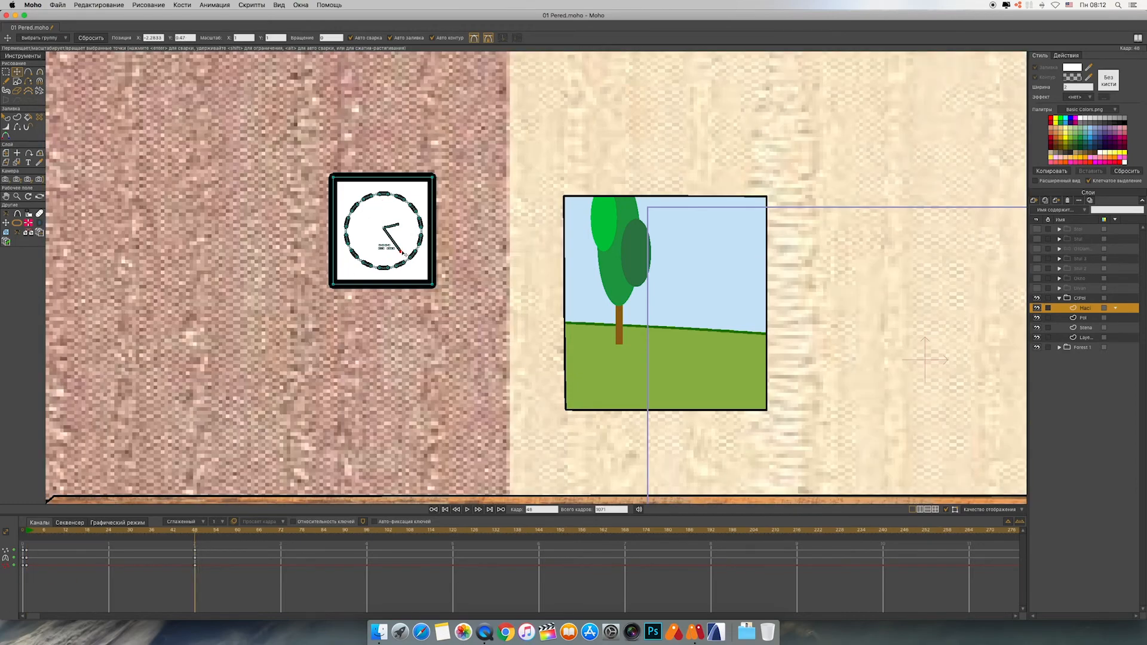
pyautogui.moveTo(404, 255); pyautogui.dragTo(388, 201)
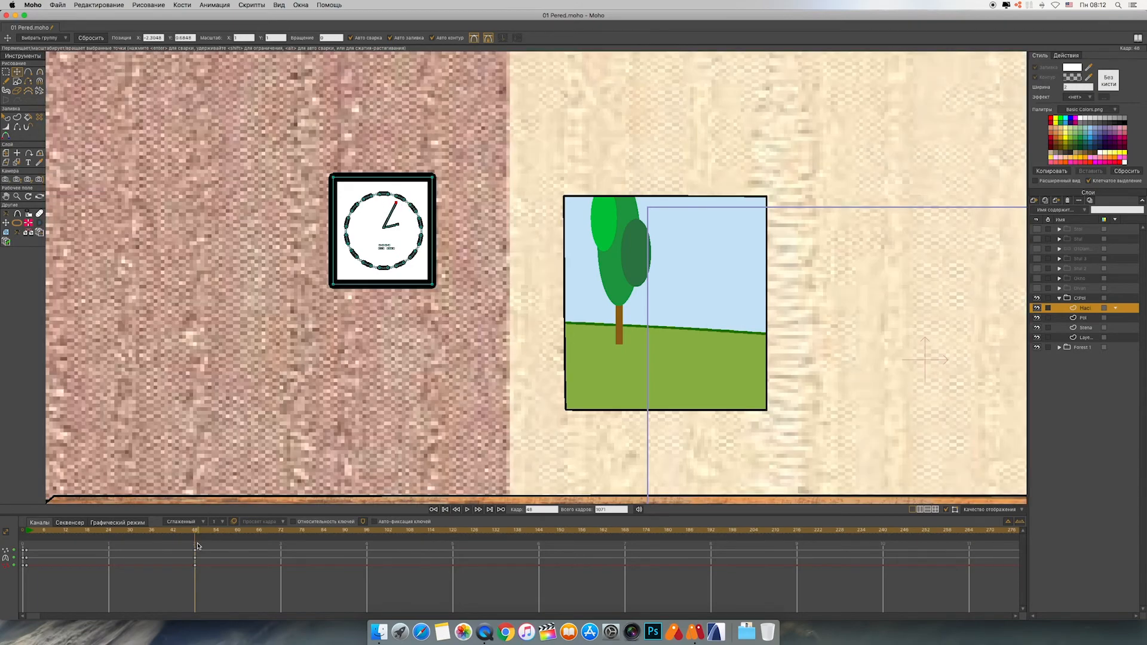
pyautogui.moveTo(195, 533)
pyautogui.mouseDown()
pyautogui.moveTo(30, 527)
pyautogui.moveTo(197, 534)
pyautogui.mouseUp()
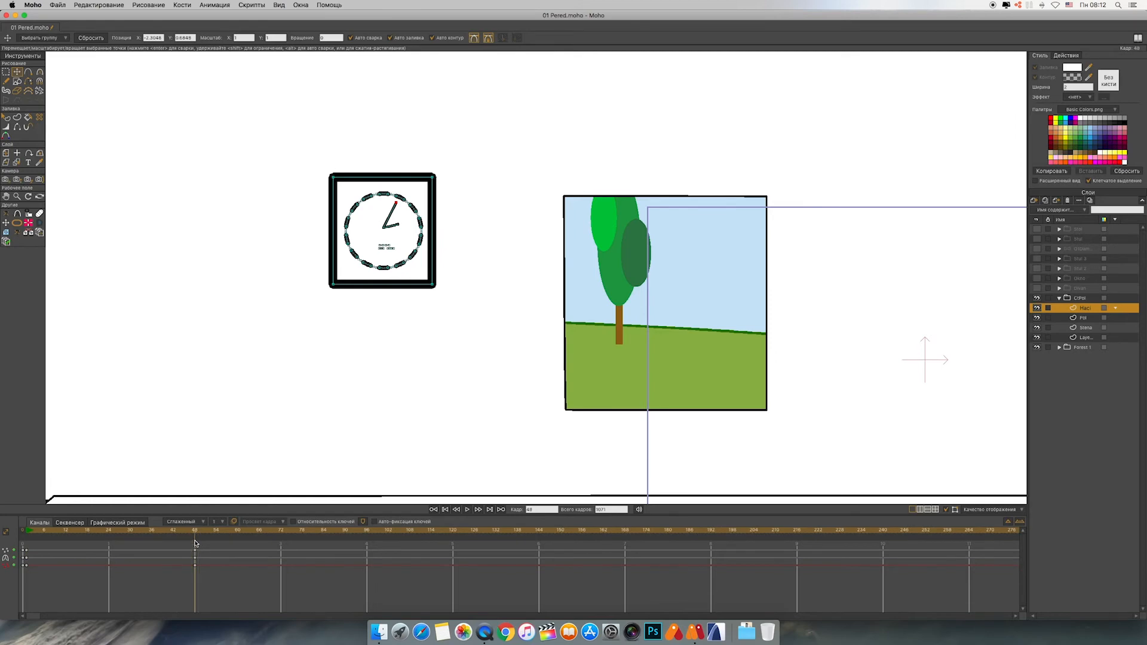
# Step: Set all the clock layer's keys at frame 48 to cycle interpolation
pyautogui.click(196, 543)
pyautogui.rightClick(197, 544)
pyautogui.click(246, 564)
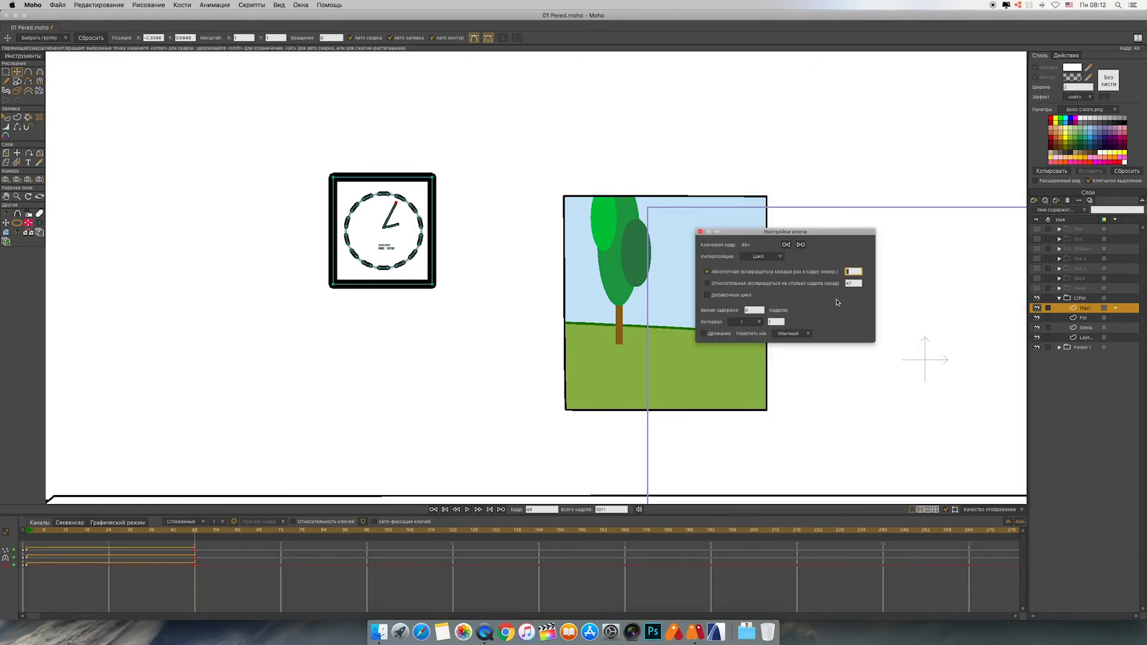
pyautogui.click(701, 232)
# Step: Set the clock layer's keys at frame 1 to linear, play the looping hands and return to the start
pyautogui.moveTo(37, 580); pyautogui.dragTo(26, 545)
pyautogui.rightClick(26, 550)
pyautogui.click(72, 516)
pyautogui.click(468, 510)
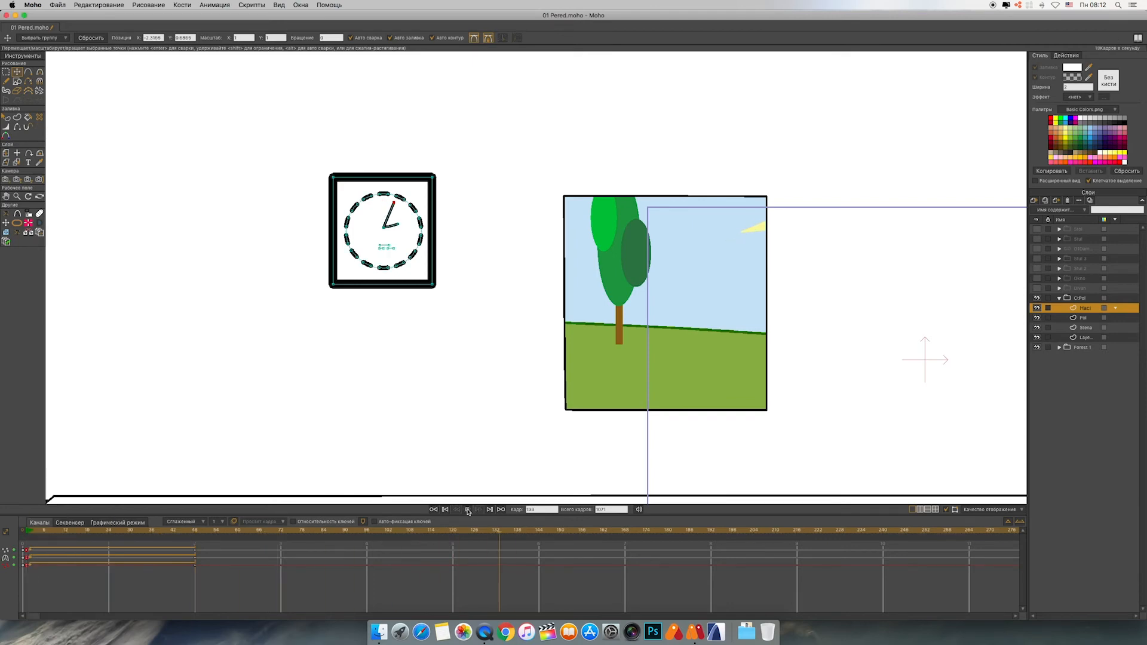
pyautogui.click(468, 510)
pyautogui.click(445, 508)
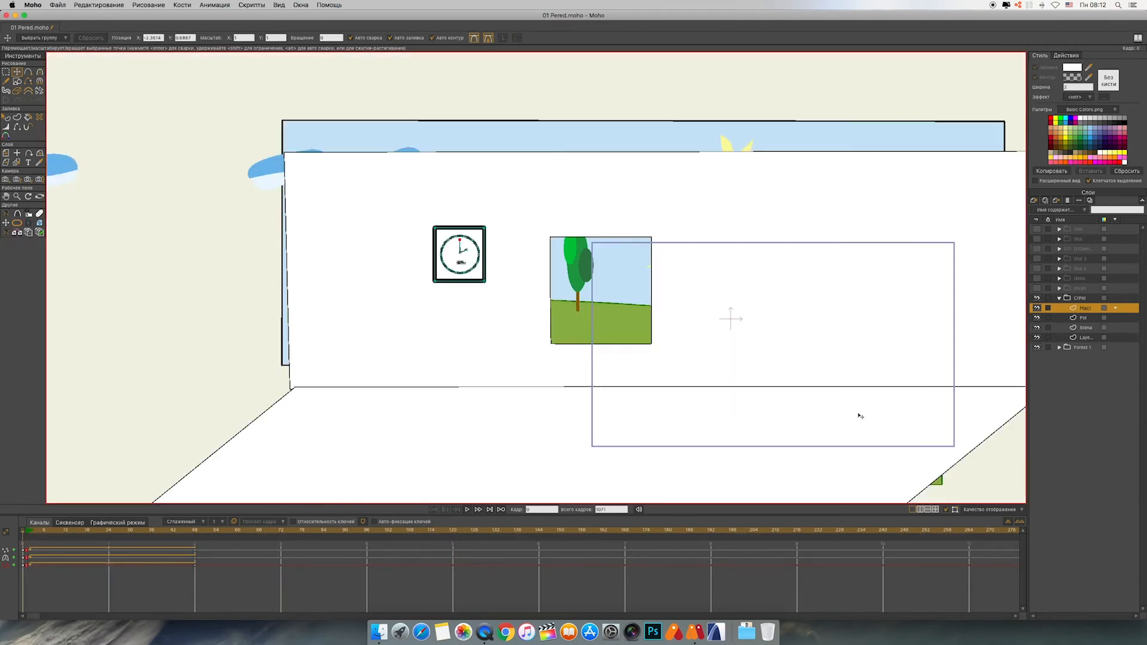
# Step: Scale the Forest 1 group down proportionally and reposition it so the forest fits behind the room's window
pyautogui.click(1066, 350)
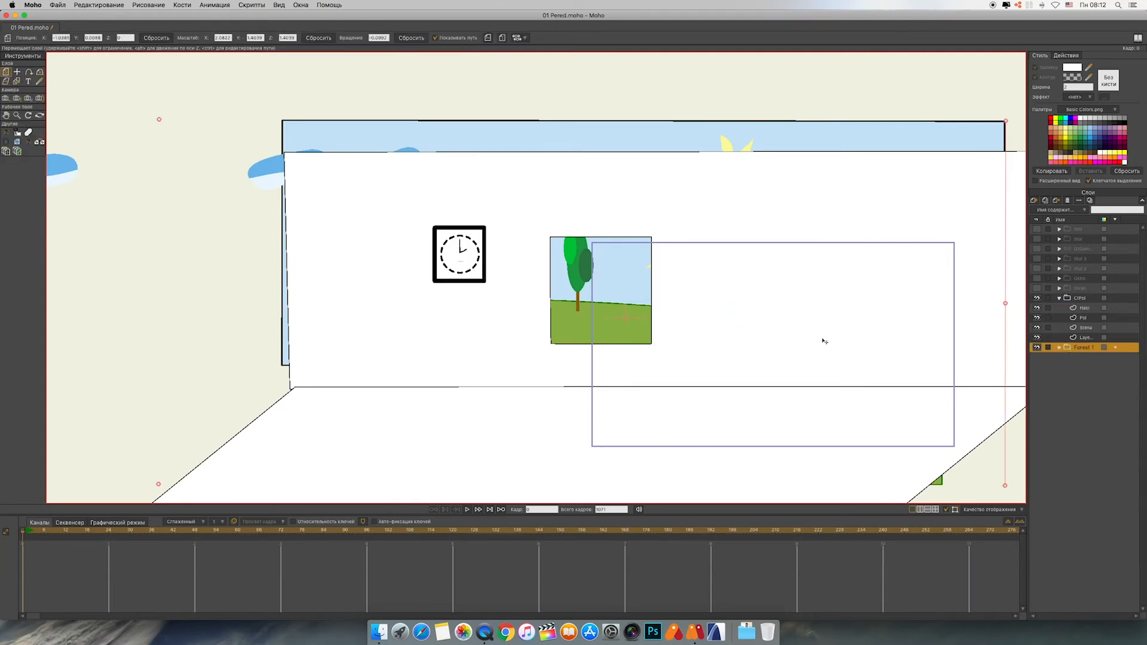
pyautogui.moveTo(844, 341)
pyautogui.mouseDown()
pyautogui.moveTo(745, 351)
pyautogui.moveTo(758, 353)
pyautogui.moveTo(786, 321)
pyautogui.moveTo(826, 333)
pyautogui.moveTo(831, 357)
pyautogui.moveTo(839, 347)
pyautogui.mouseUp()
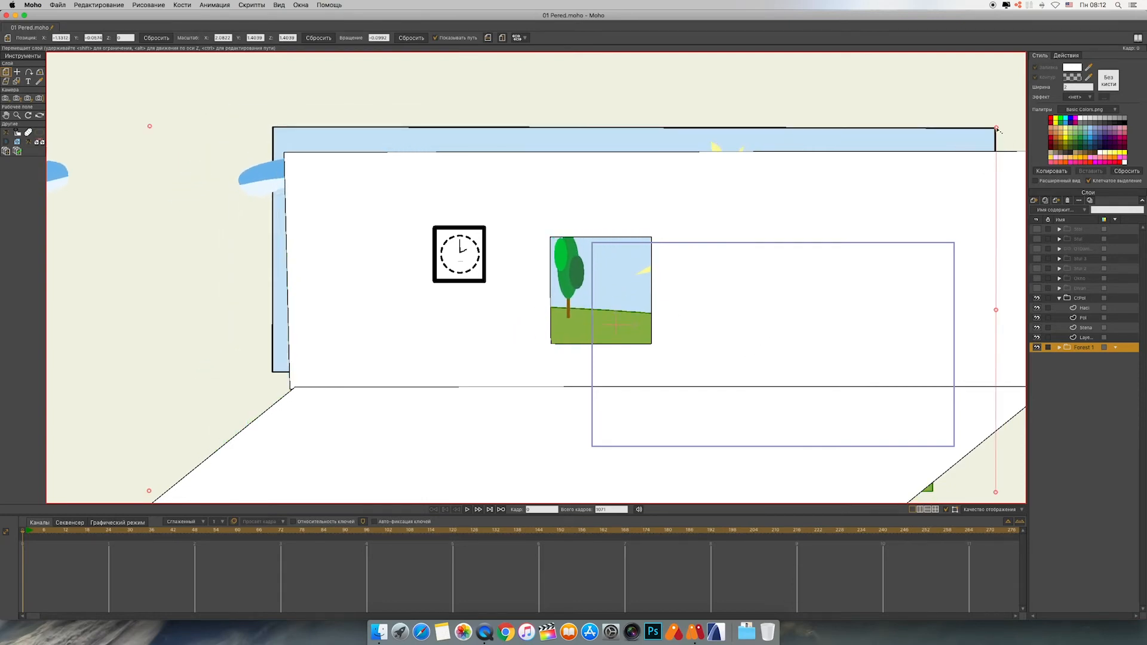
pyautogui.moveTo(997, 129); pyautogui.dragTo(884, 206)
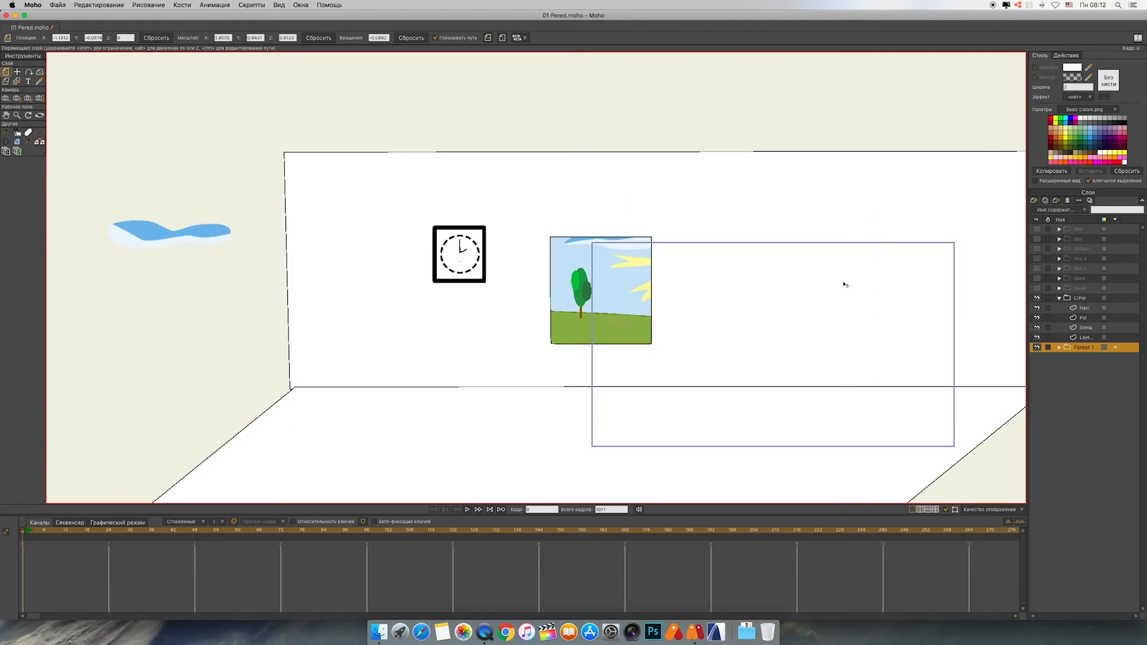
pyautogui.moveTo(846, 285); pyautogui.dragTo(845, 286)
# Step: Collapse the room group, then show the green sofa's layer group and expand it
pyautogui.click(1060, 298)
pyautogui.click(1037, 288)
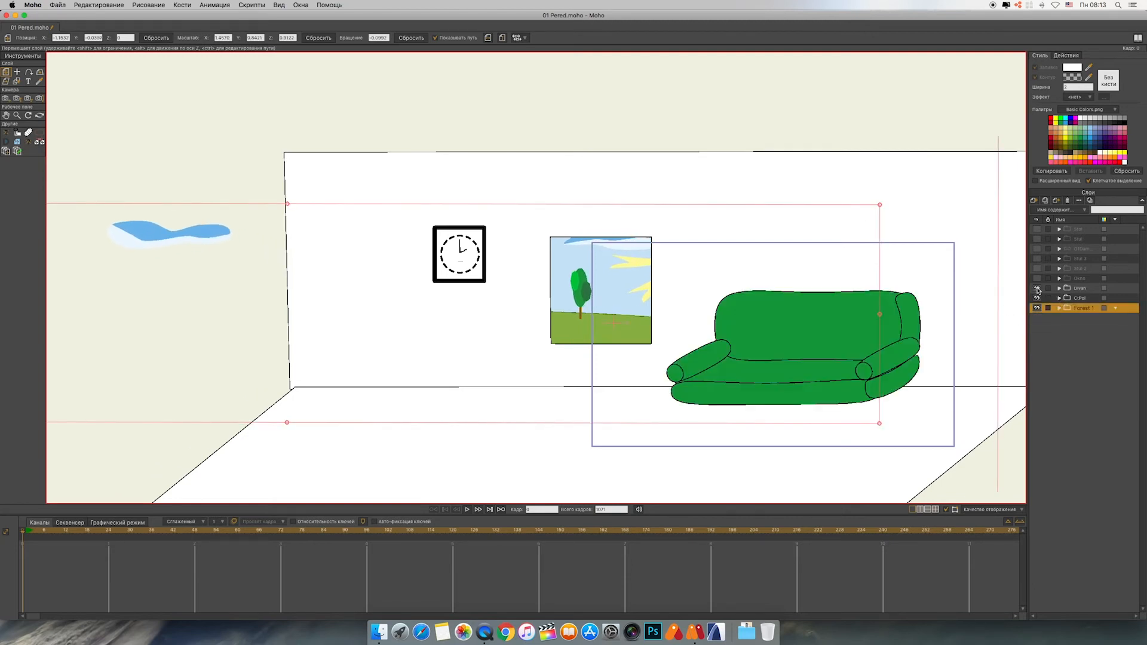
pyautogui.hscroll(5, 872, 209)
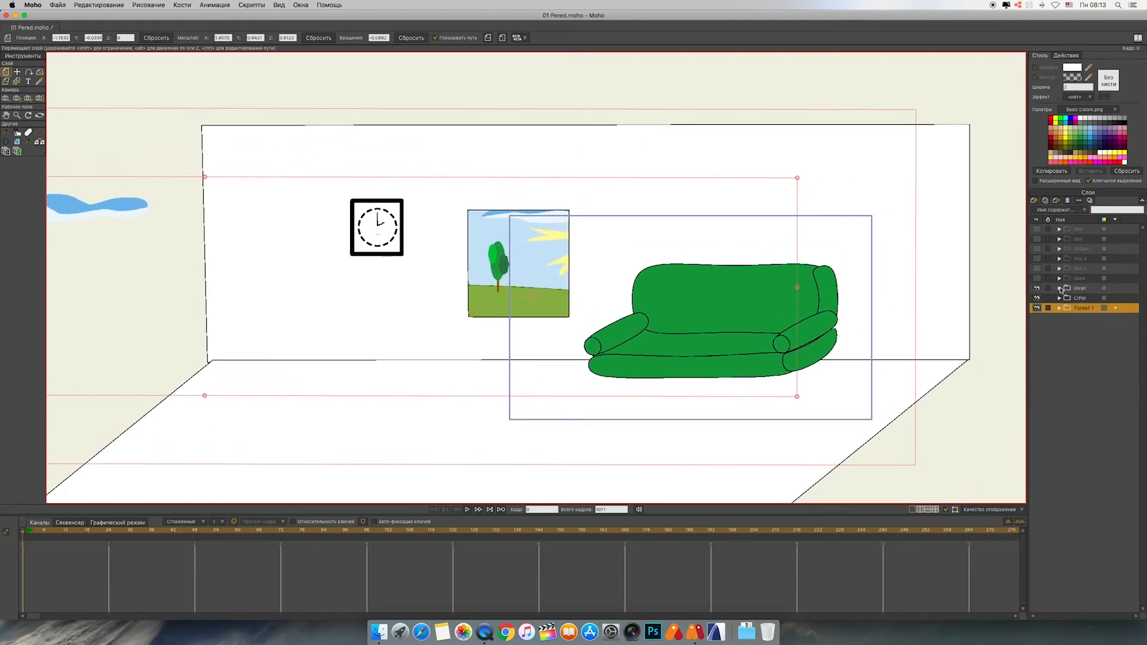
pyautogui.click(1060, 288)
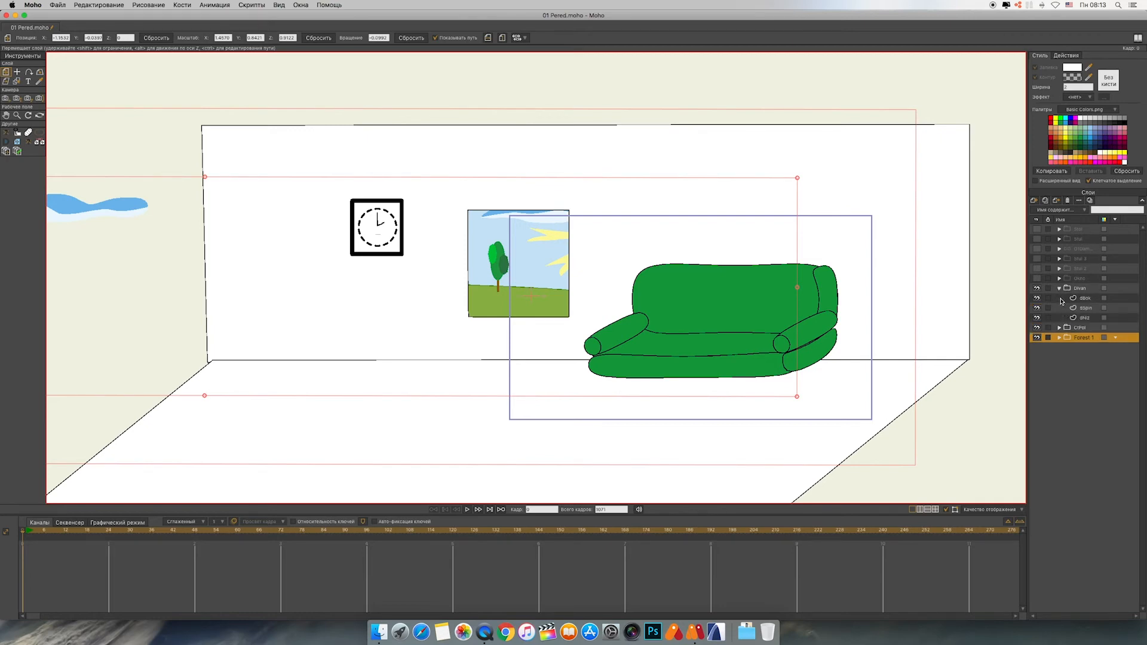
# Step: Add a new vector layer above the sofa's layers inside the sofa group and rename it
pyautogui.click(1062, 300)
pyautogui.click(1036, 204)
pyautogui.click(1051, 210)
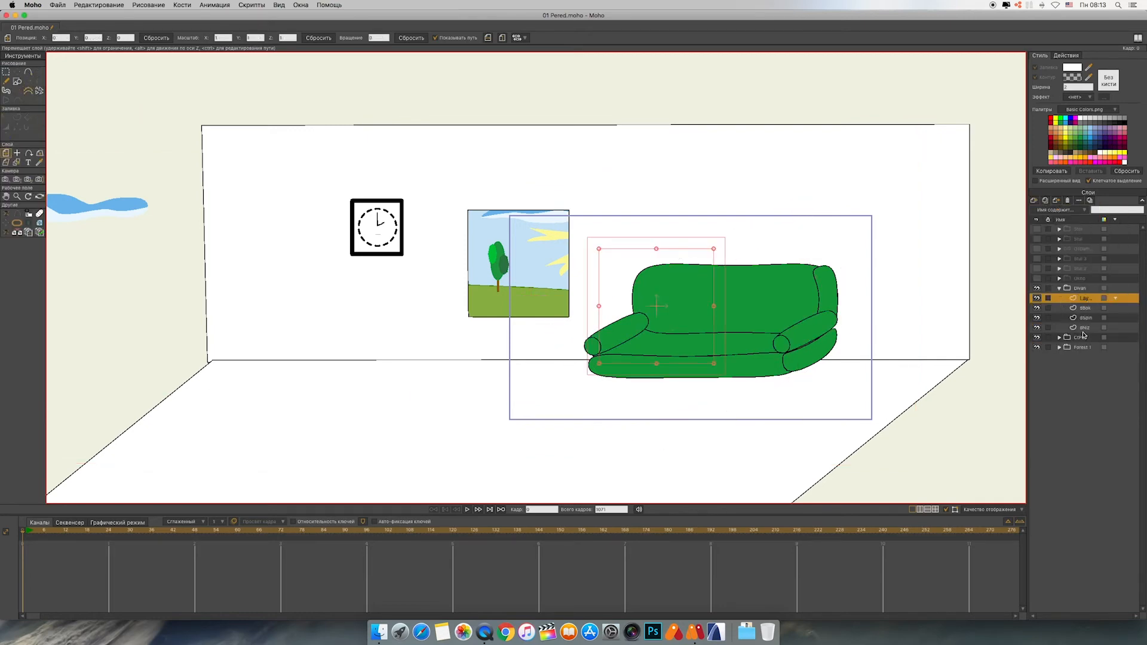
pyautogui.doubleClick(1086, 299)
pyautogui.press('Return')
# Step: Hide the room group and the Forest 1 group so only the sofa group is displayed
pyautogui.click(1037, 338)
pyautogui.click(1037, 348)
pyautogui.scroll(5, 938, 344)
pyautogui.moveTo(897, 356); pyautogui.dragTo(669, 260)
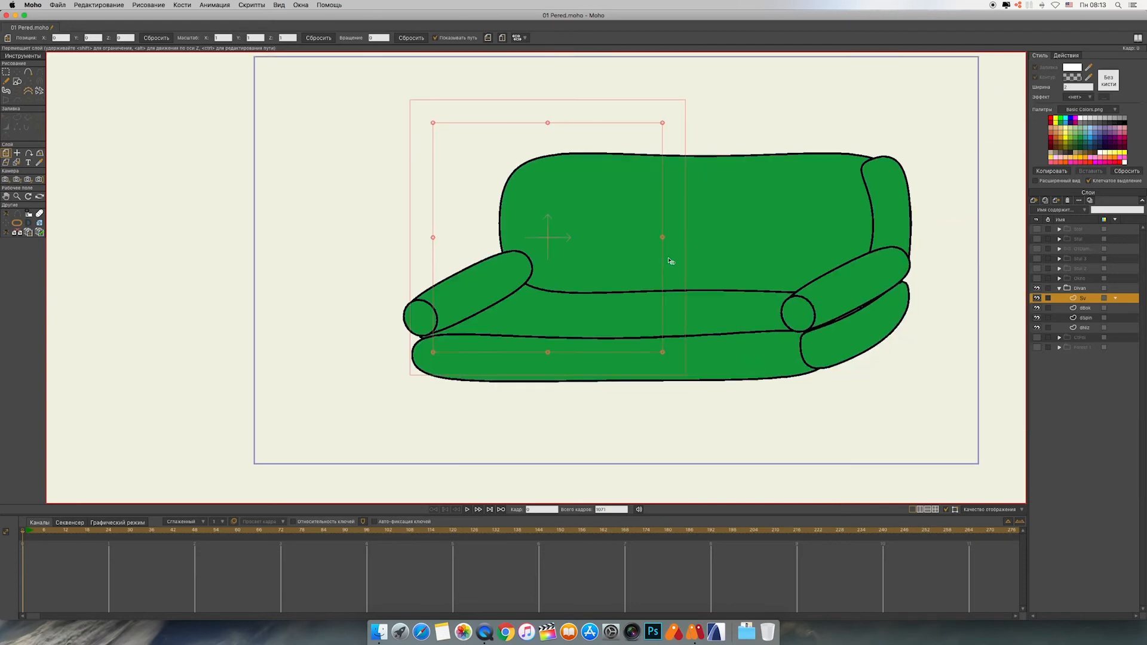
# Step: Draw an upright rectangle beside the sofa's left armrest and spread its two upper corners outward into a flowerpot shape
pyautogui.click(17, 82)
pyautogui.moveTo(348, 244); pyautogui.dragTo(410, 339)
pyautogui.press('g')
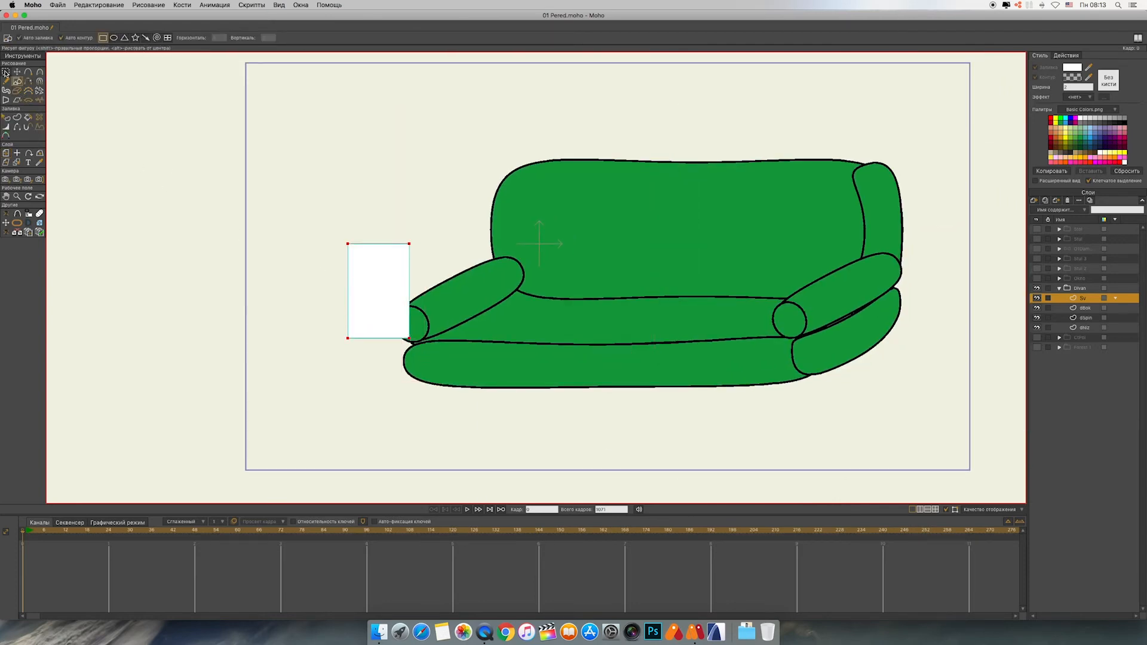
pyautogui.click(16, 73)
pyautogui.moveTo(410, 243); pyautogui.dragTo(433, 244)
pyautogui.moveTo(347, 244); pyautogui.dragTo(324, 243)
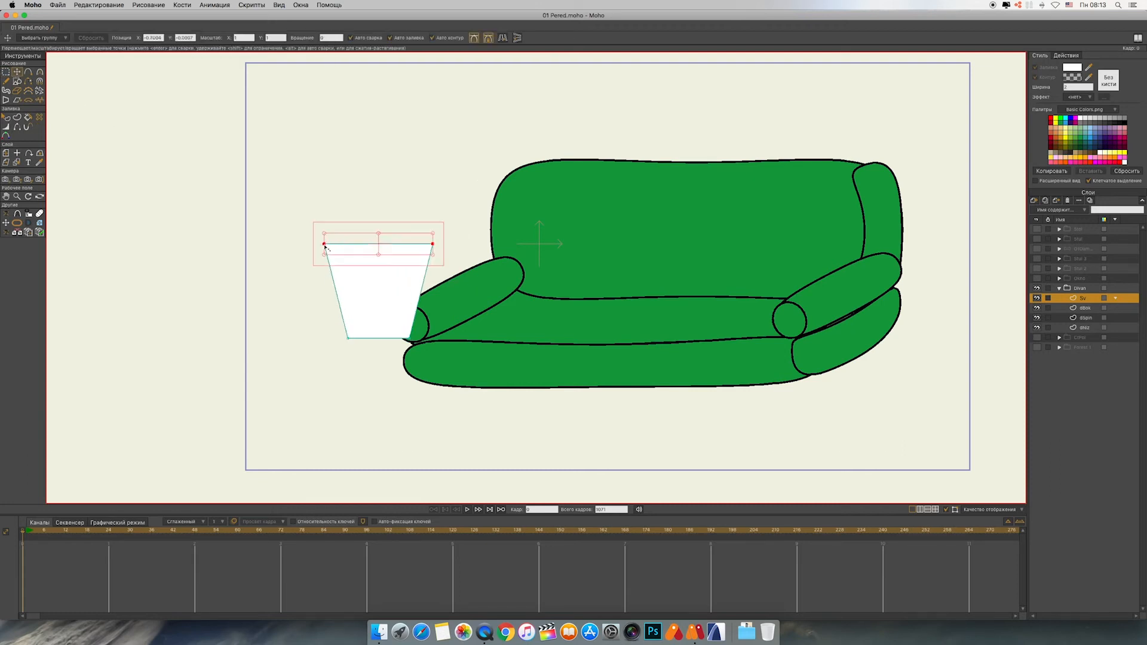
# Step: Make the flowerpot's outline fully opaque black and fill the pot with lavender
pyautogui.click(7, 120)
pyautogui.click(366, 282)
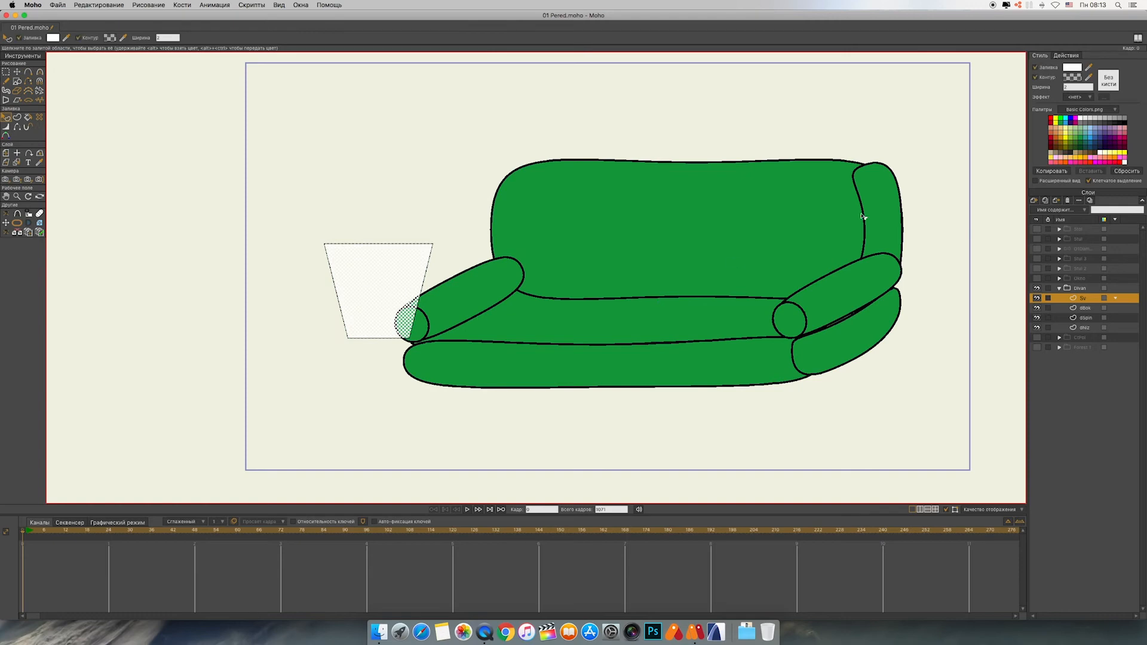
pyautogui.click(1073, 77)
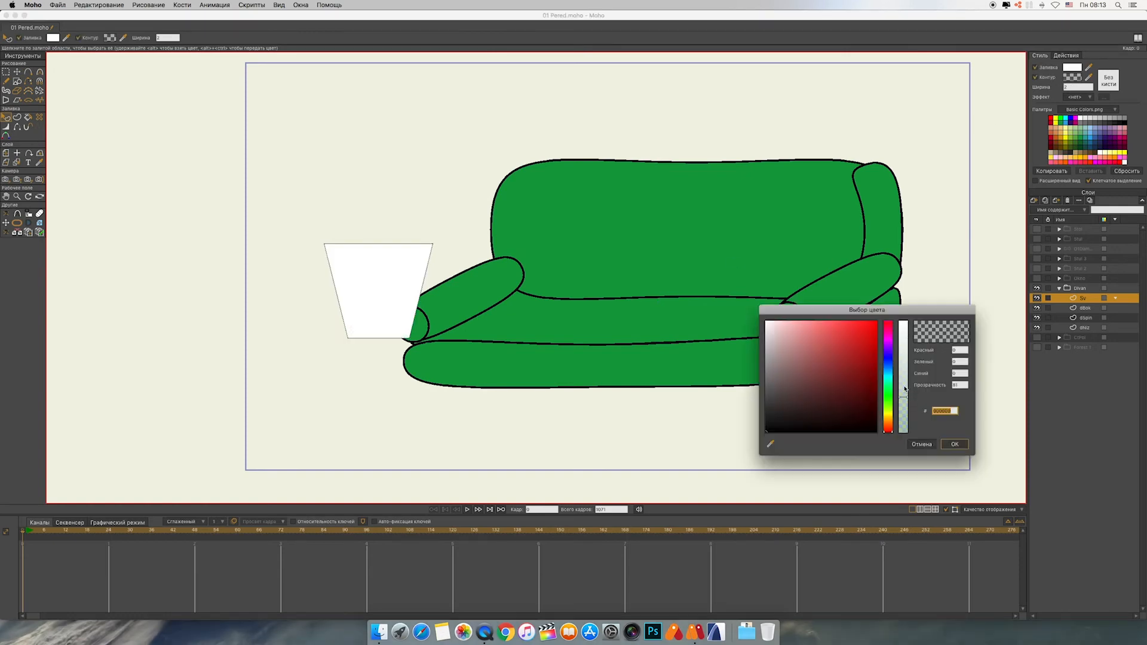
pyautogui.moveTo(904, 389); pyautogui.dragTo(903, 323)
pyautogui.click(955, 444)
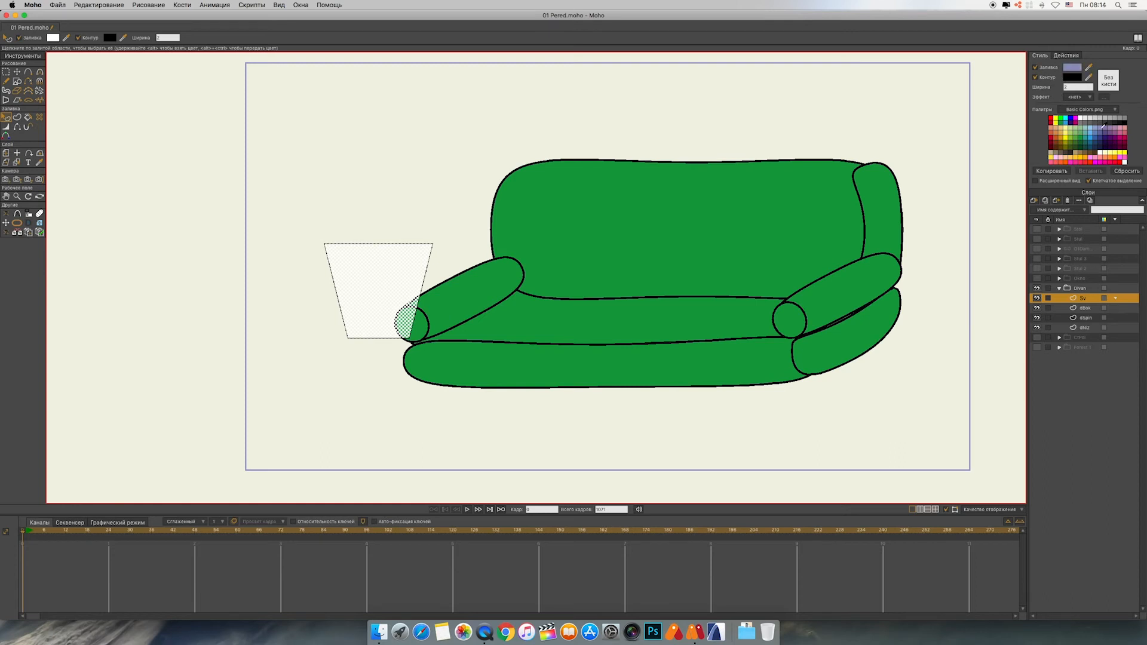
pyautogui.click(1100, 129)
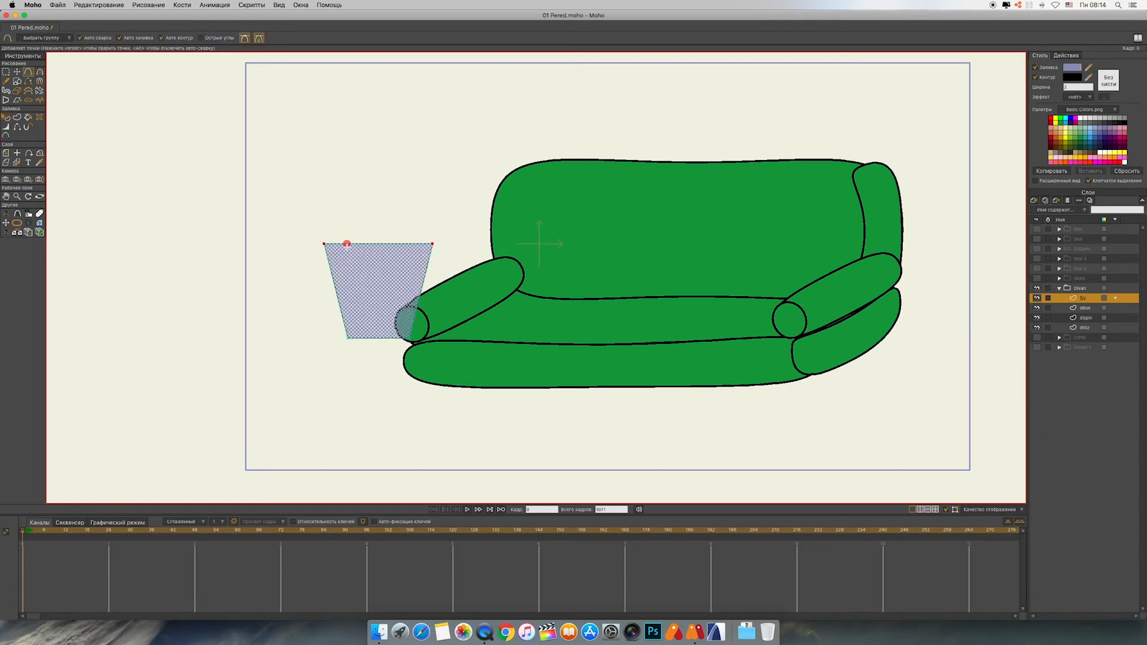
# Step: Add a slanted line from the pot's rim to its base and create a separate shape from the narrow left strip
pyautogui.moveTo(346, 244); pyautogui.dragTo(366, 338)
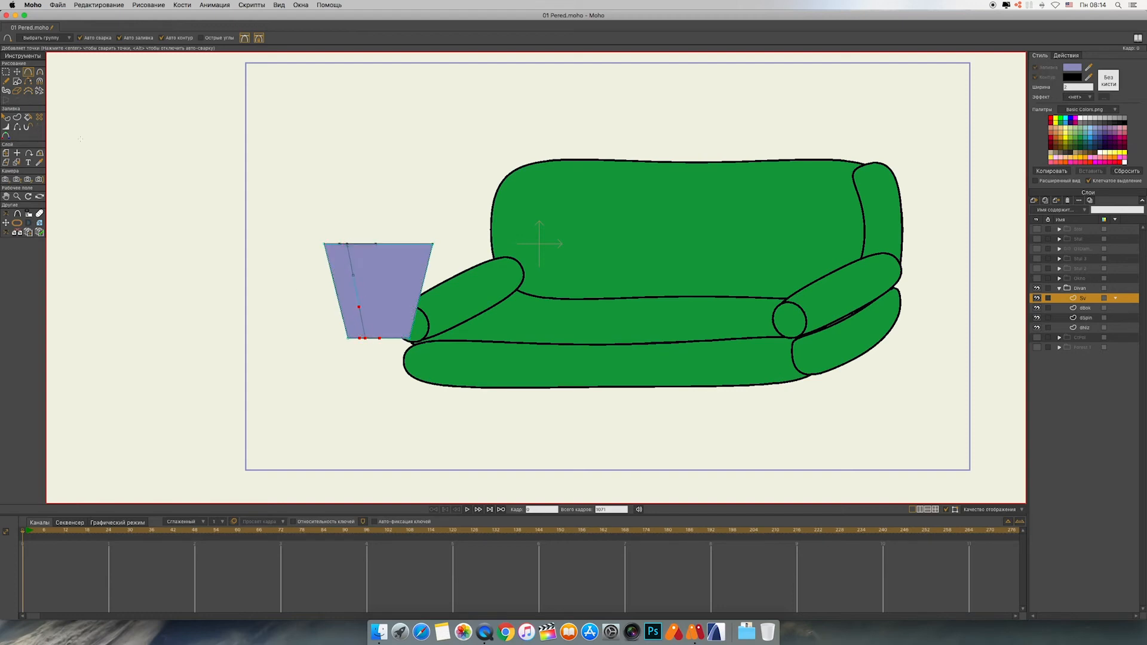
pyautogui.click(6, 72)
pyautogui.moveTo(307, 227); pyautogui.dragTo(359, 346)
pyautogui.click(16, 72)
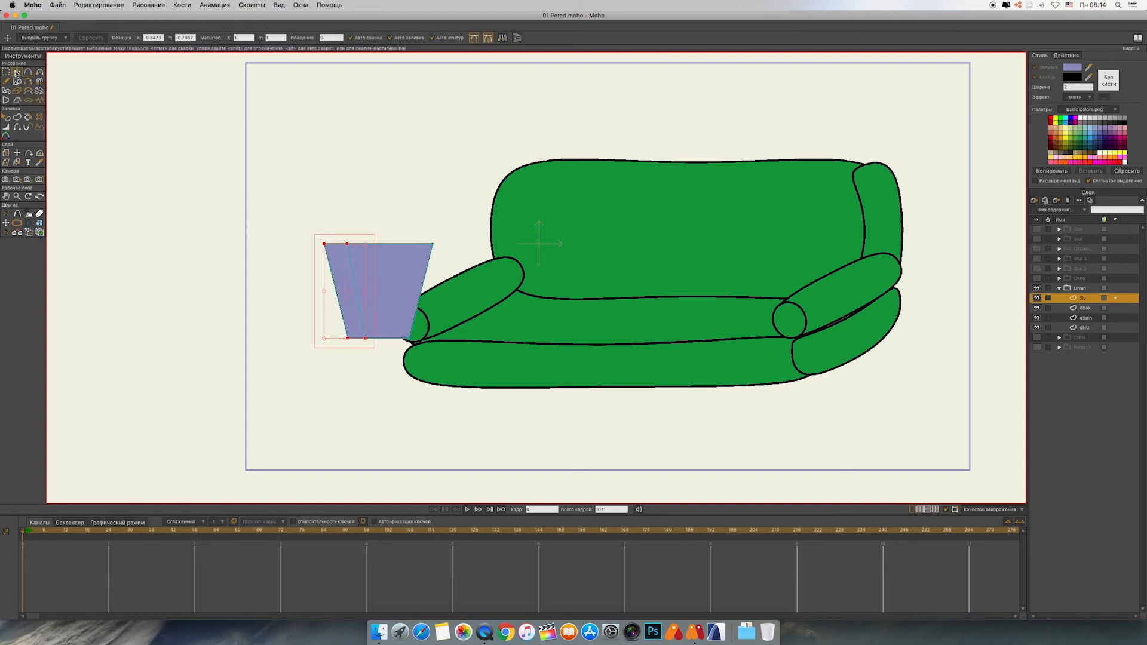
pyautogui.click(17, 115)
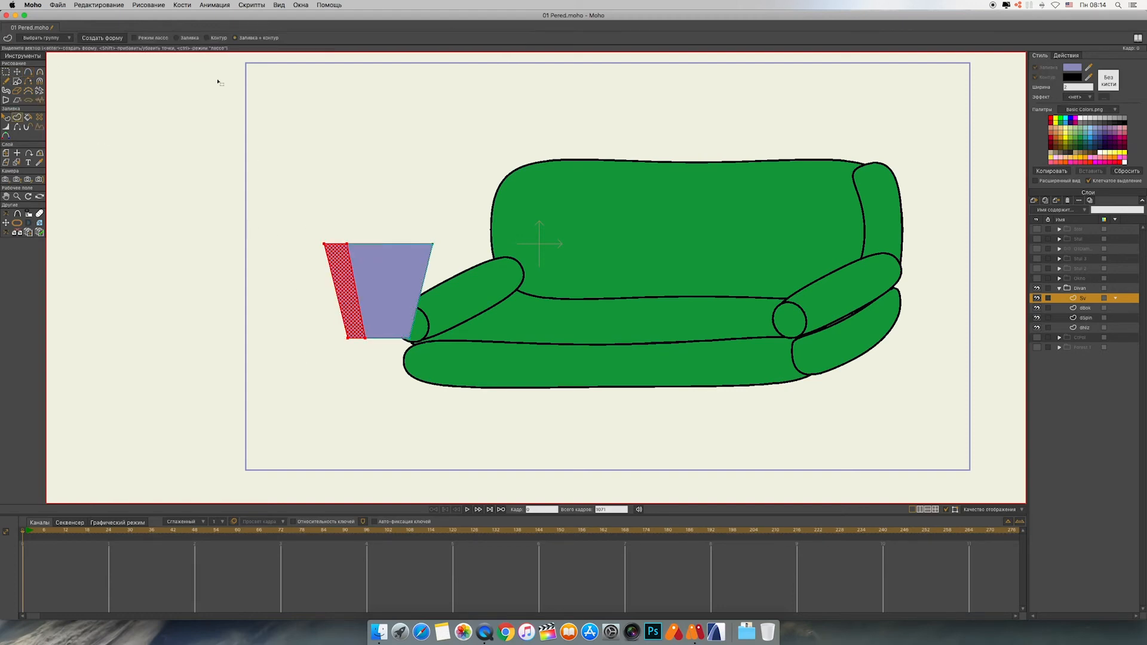
pyautogui.click(102, 38)
# Step: Fill the pot's narrow left strip with a lighter shade of lavender
pyautogui.click(6, 117)
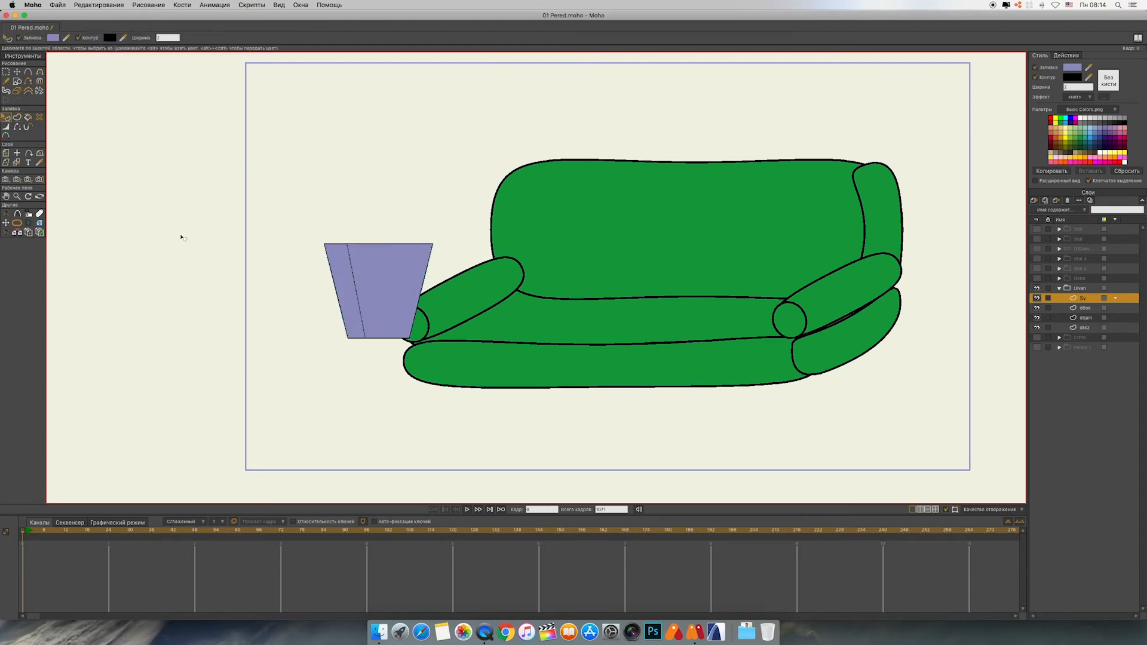
pyautogui.click(1080, 68)
pyautogui.click(778, 342)
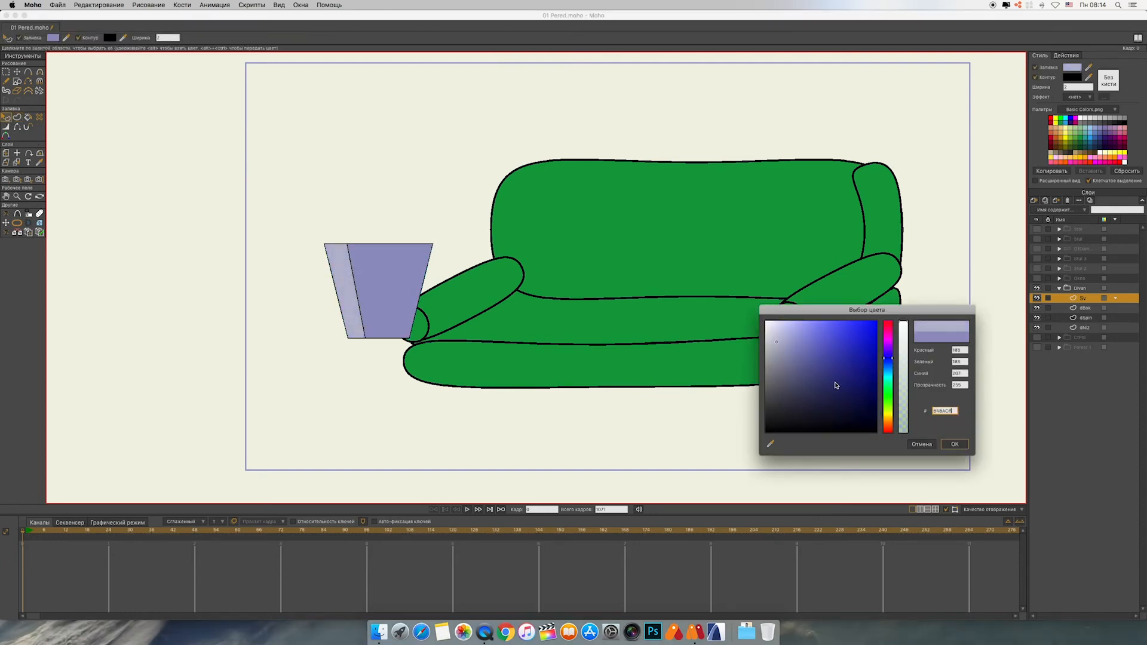
pyautogui.press('Return')
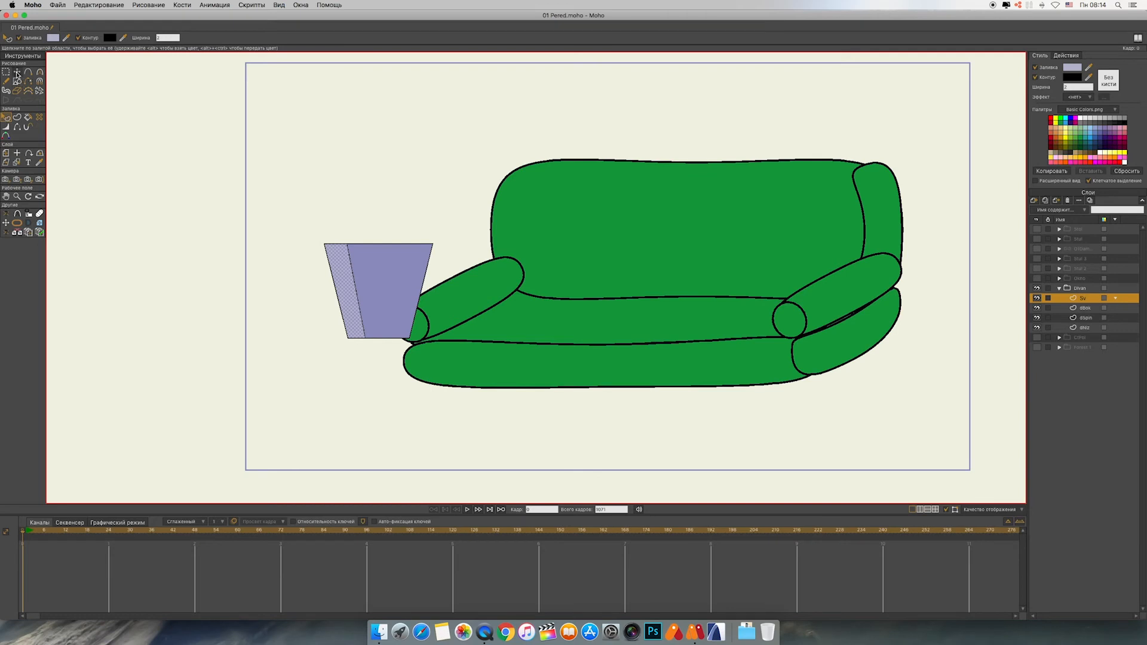
# Step: Draw a tall oval leaf above the pot's left side and fill it with medium green
pyautogui.scroll(-3, 295, 181)
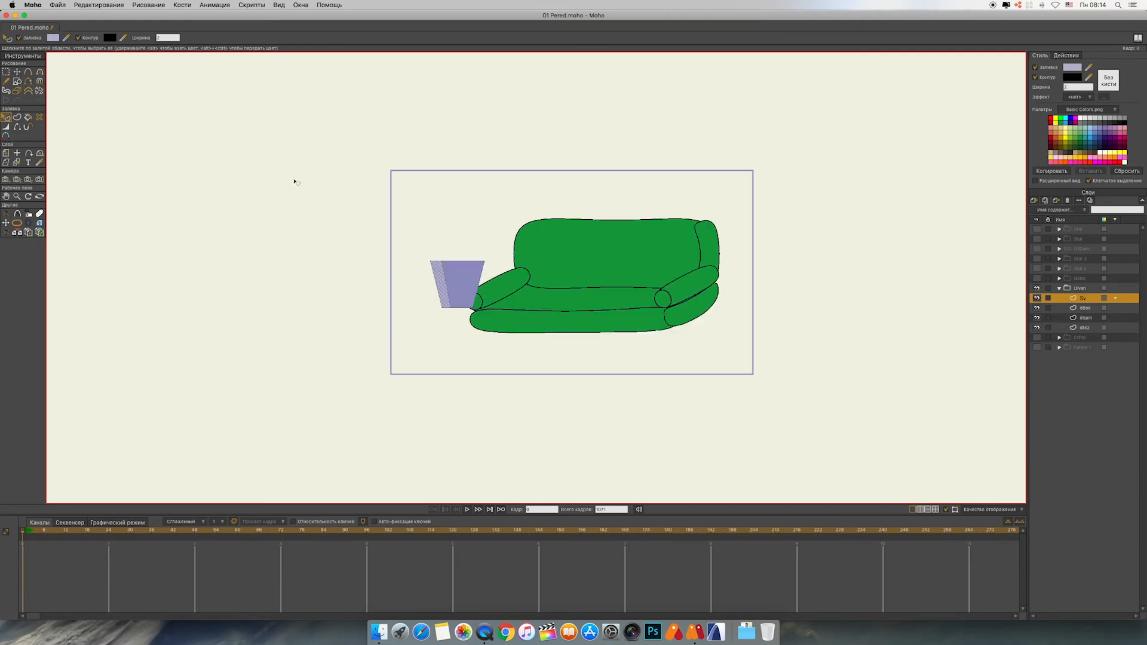
pyautogui.click(17, 81)
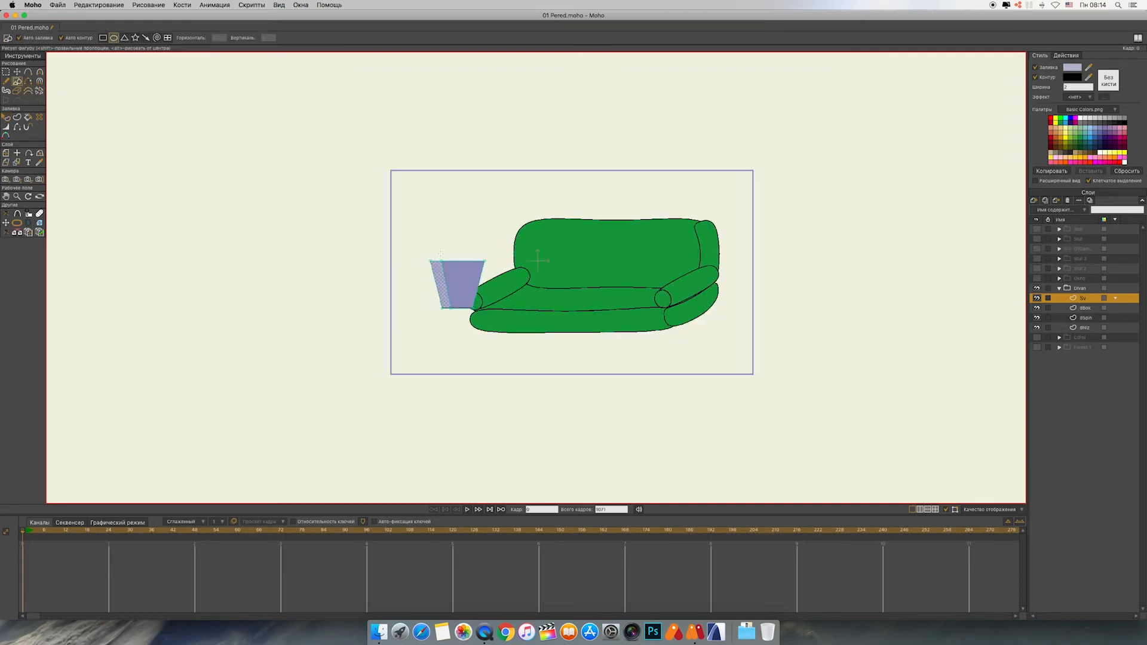
pyautogui.scroll(3, 441, 254)
pyautogui.moveTo(292, 133); pyautogui.dragTo(362, 260)
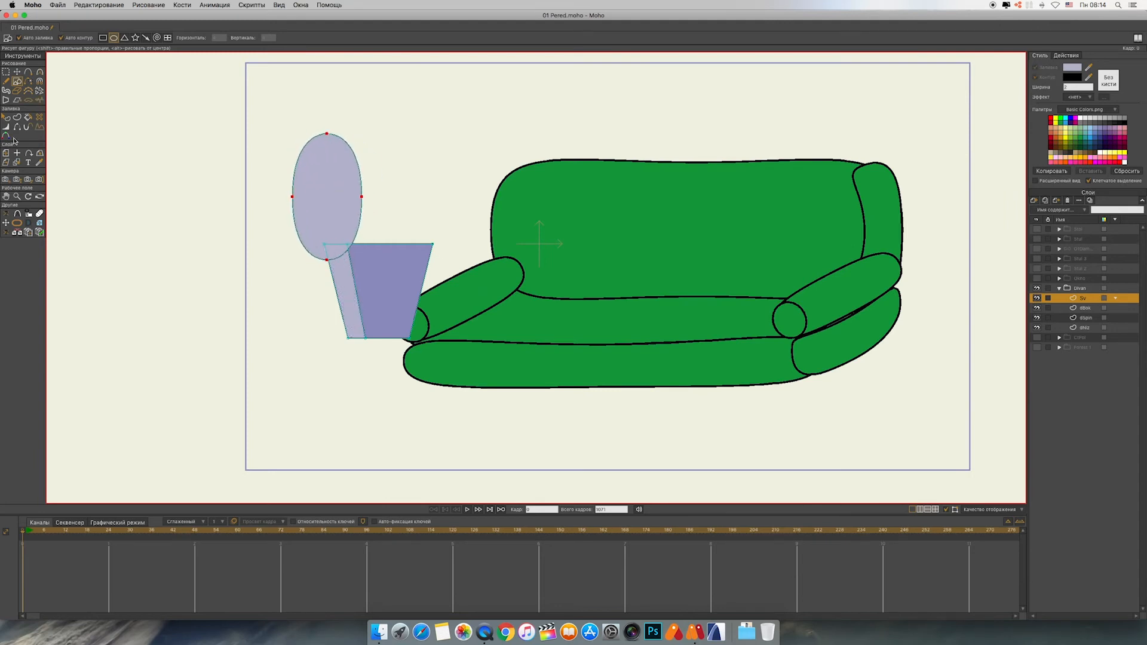
pyautogui.click(6, 117)
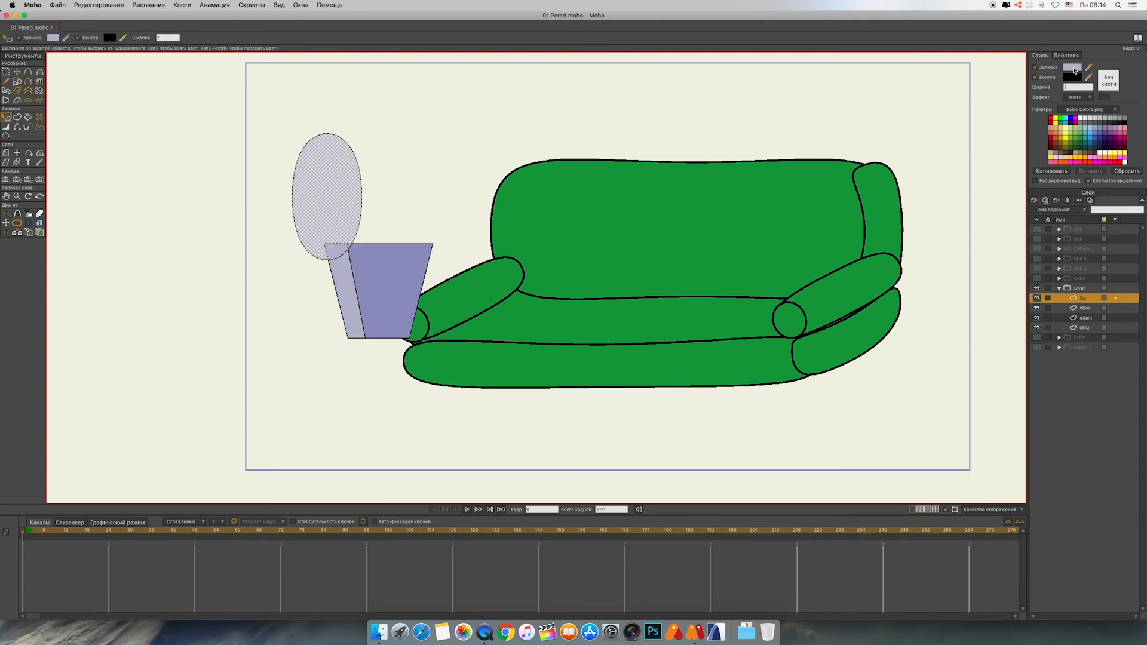
pyautogui.click(1072, 68)
pyautogui.click(891, 391)
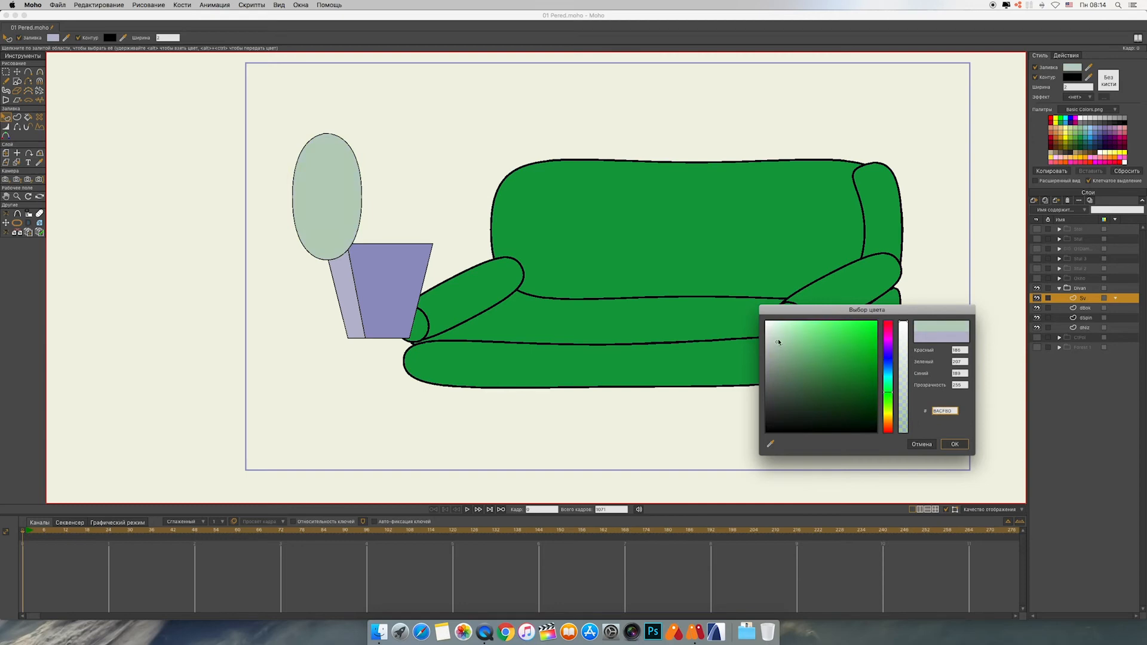
pyautogui.click(840, 344)
pyautogui.click(956, 445)
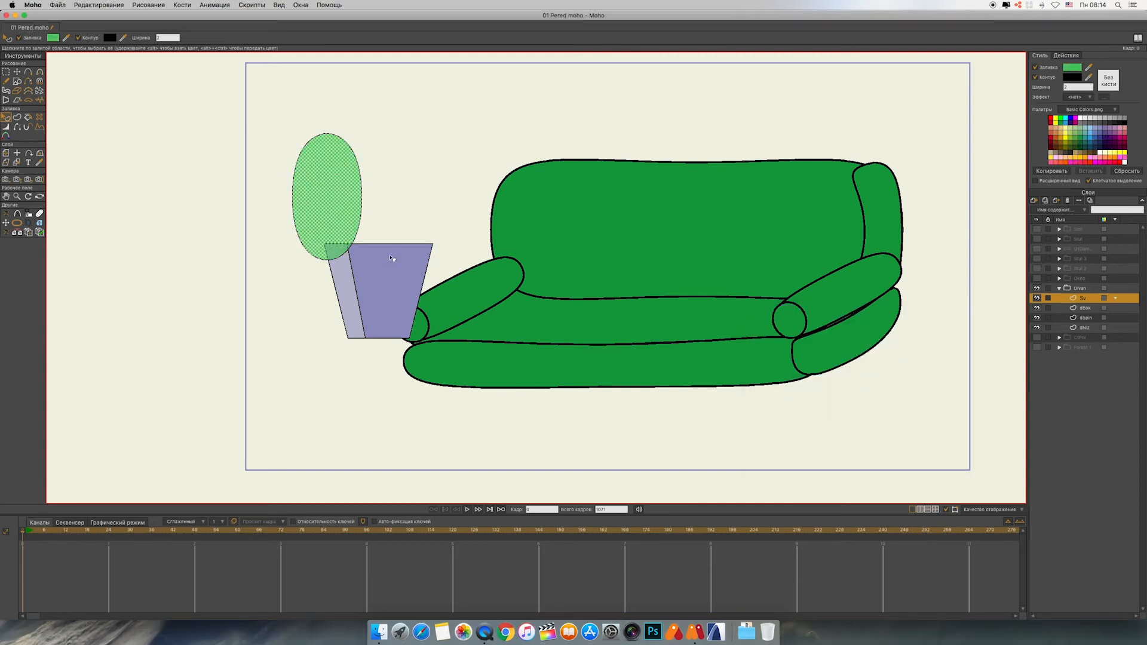
# Step: Shorten the curve handles at the oval's top to point the leaf tip, and move the leaf left, clear of the pot
pyautogui.click(16, 72)
pyautogui.click(327, 134)
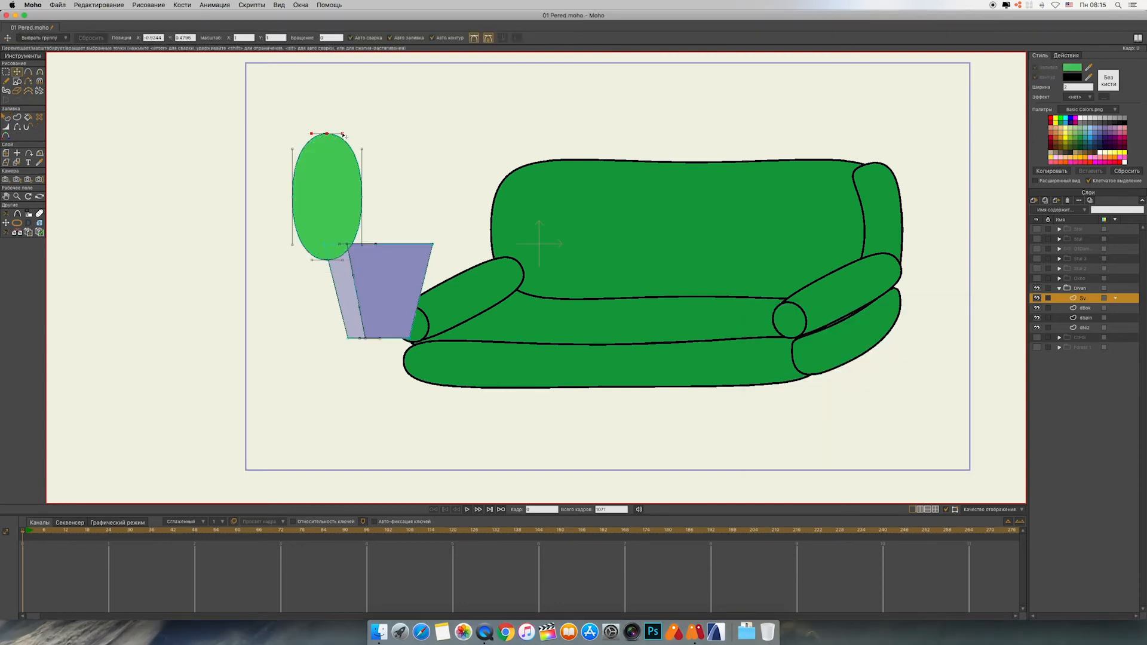
pyautogui.moveTo(345, 137); pyautogui.dragTo(322, 136)
pyautogui.scroll(-3, 56, 111)
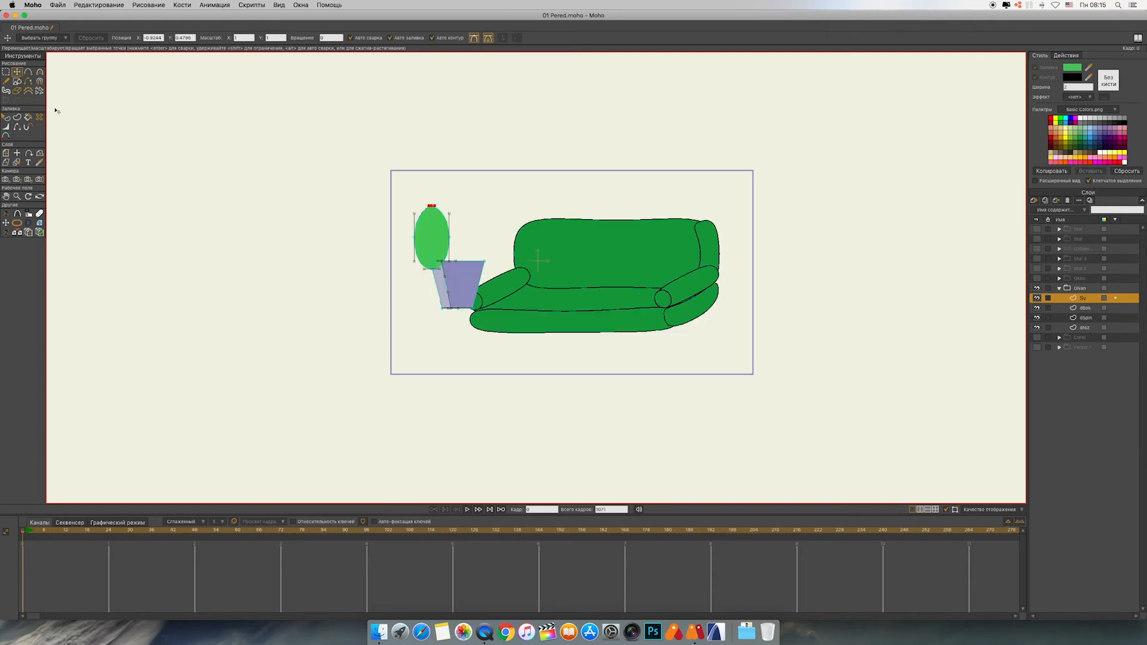
pyautogui.scroll(3, 56, 110)
pyautogui.moveTo(476, 136); pyautogui.dragTo(538, 171)
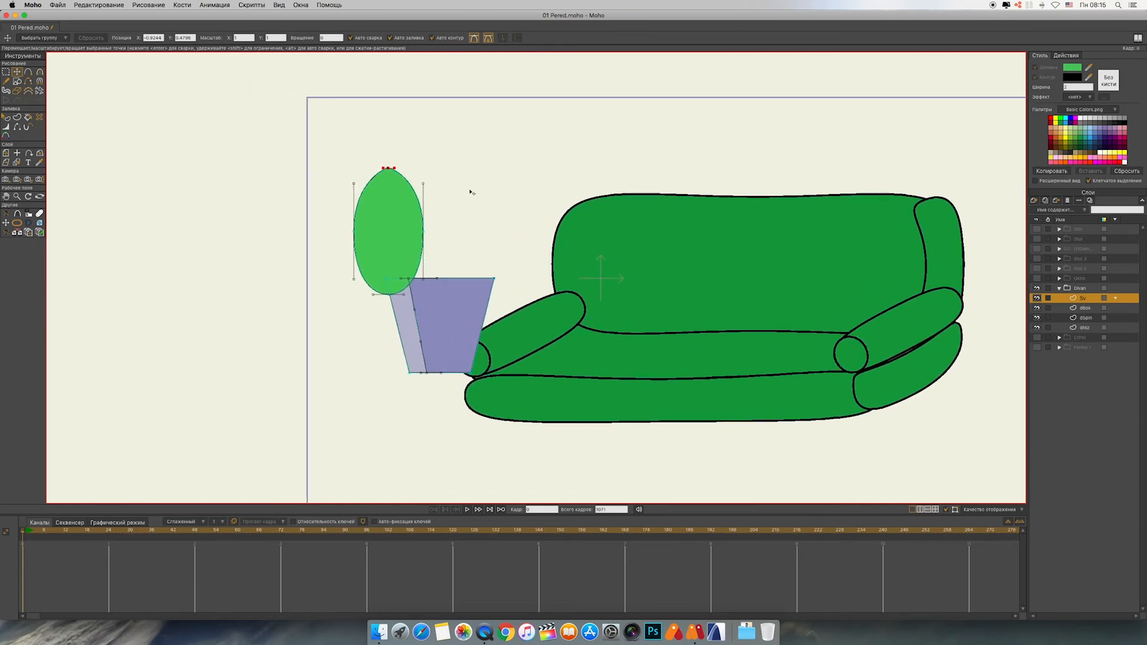
pyautogui.click(423, 231)
pyautogui.moveTo(372, 238); pyautogui.dragTo(232, 237)
# Step: Draw a central vein along the leaf with four curved side veins, two on each side
pyautogui.press('a')
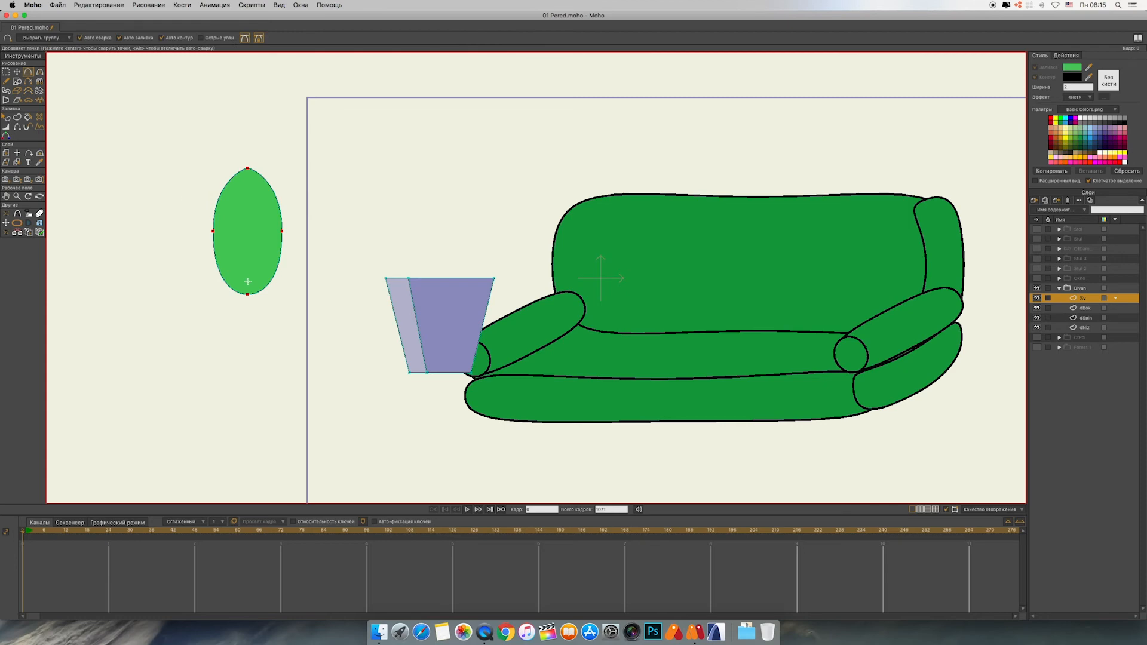
pyautogui.moveTo(247, 281); pyautogui.dragTo(246, 179)
pyautogui.click(250, 230)
pyautogui.scroll(3, 250, 241)
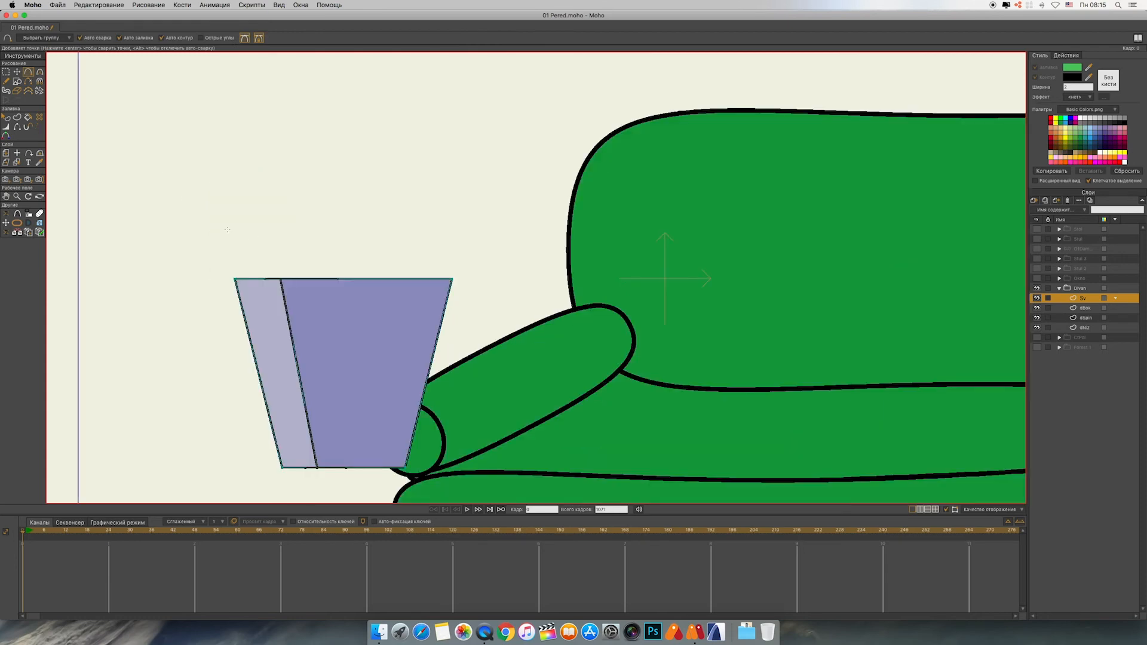
pyautogui.moveTo(65, 221); pyautogui.dragTo(577, 304)
pyautogui.click(473, 335)
pyautogui.moveTo(475, 336); pyautogui.dragTo(455, 210)
# Step: Select the central vein and all four side veins without the leaf outline and create a stroked shape from them
pyautogui.click(17, 117)
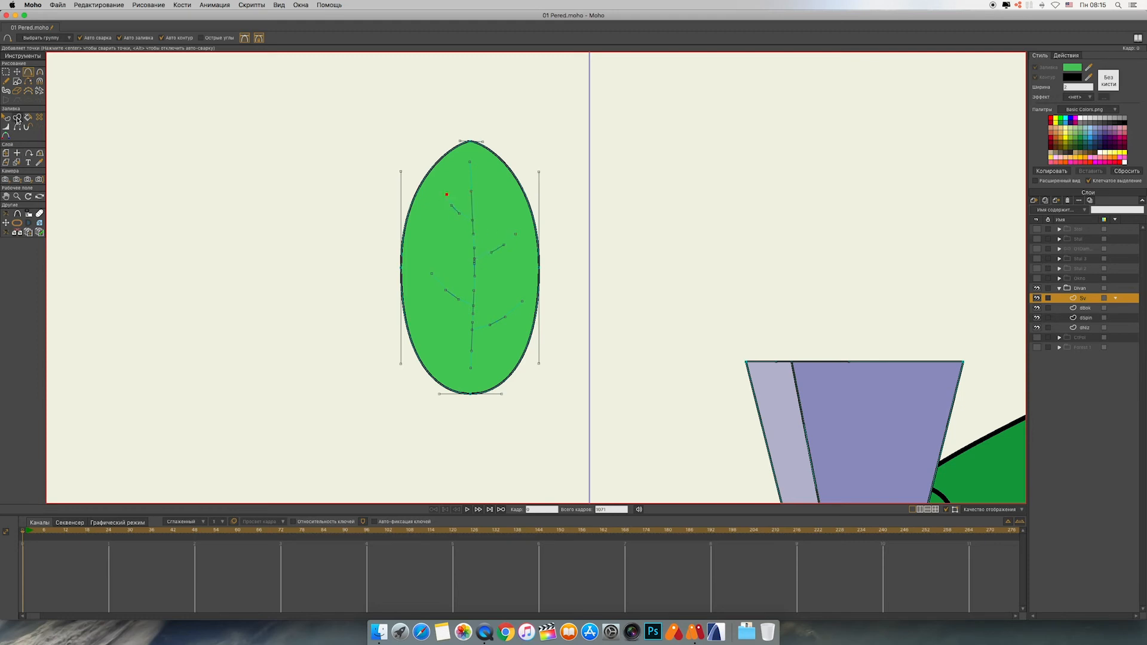
pyautogui.click(474, 287)
pyautogui.keyDown('shift'); pyautogui.click(503, 319); pyautogui.keyUp('shift')
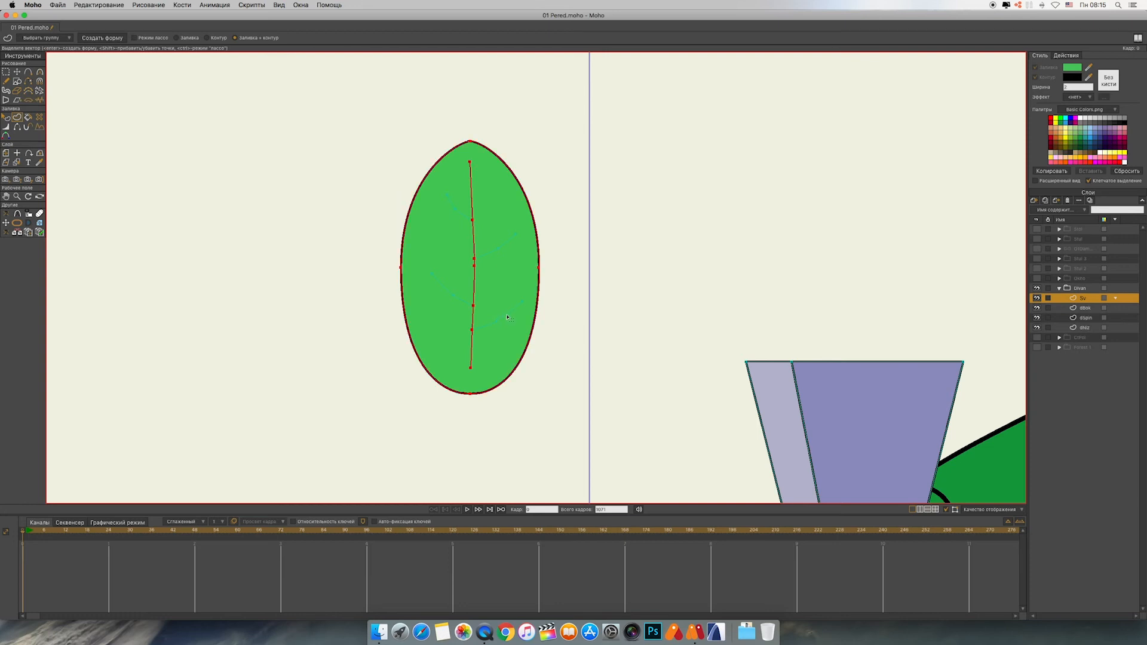
pyautogui.keyDown('shift'); pyautogui.click(503, 318); pyautogui.keyUp('shift')
pyautogui.press('t')
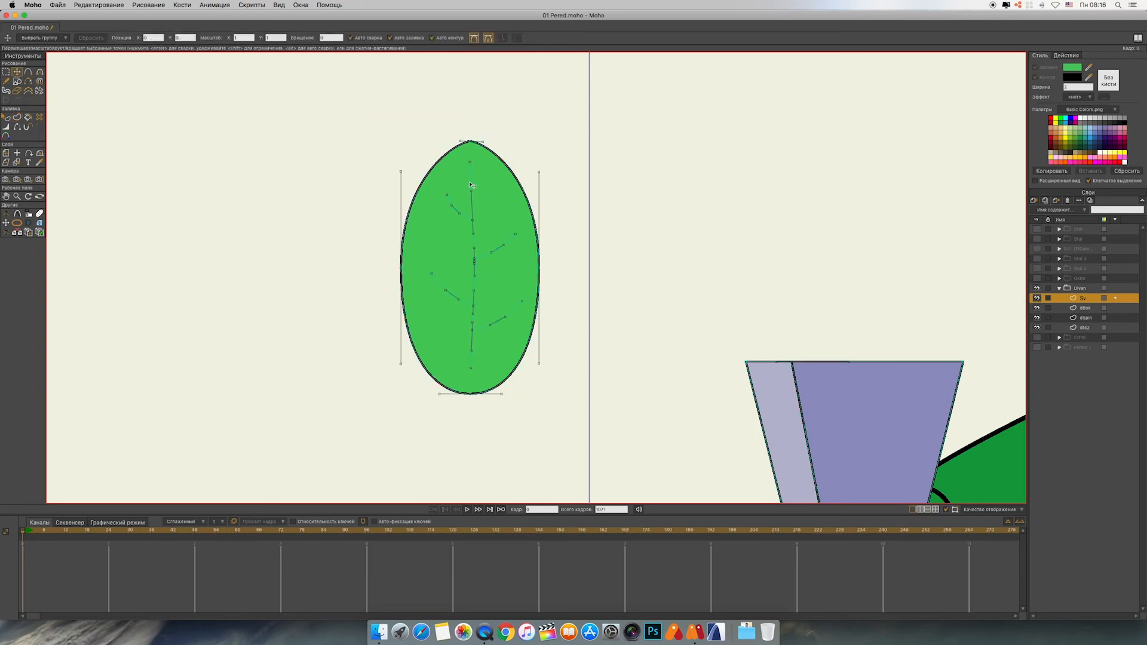
pyautogui.press('u')
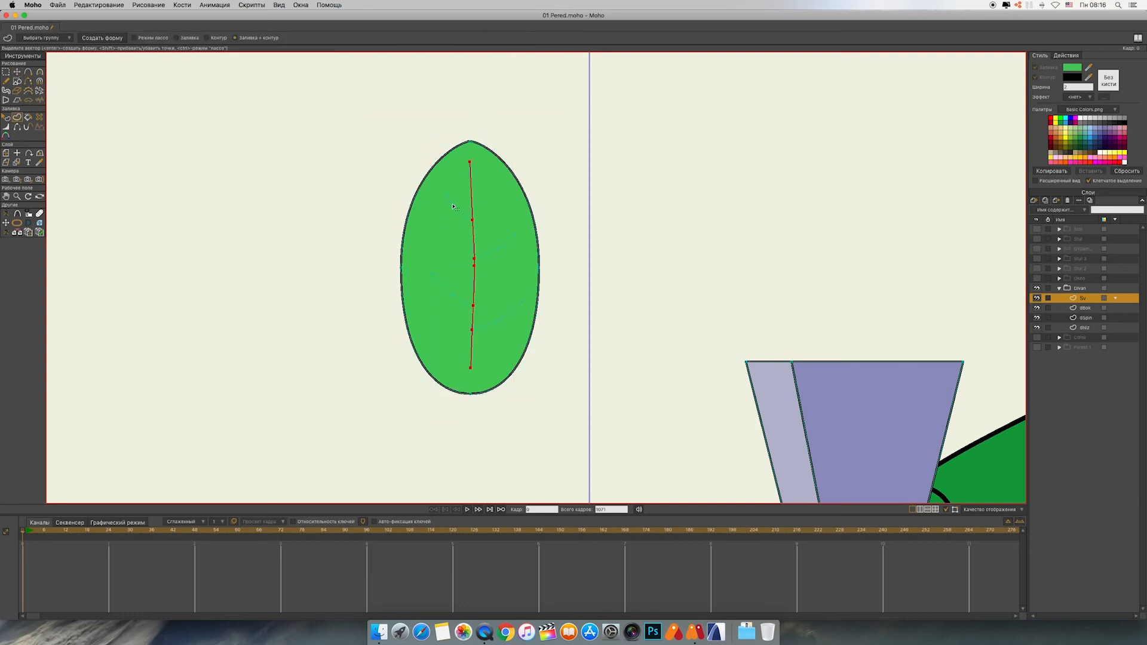
pyautogui.keyDown('shift'); pyautogui.click(500, 247); pyautogui.keyUp('shift')
pyautogui.keyDown('shift'); pyautogui.click(476, 306); pyautogui.keyUp('shift')
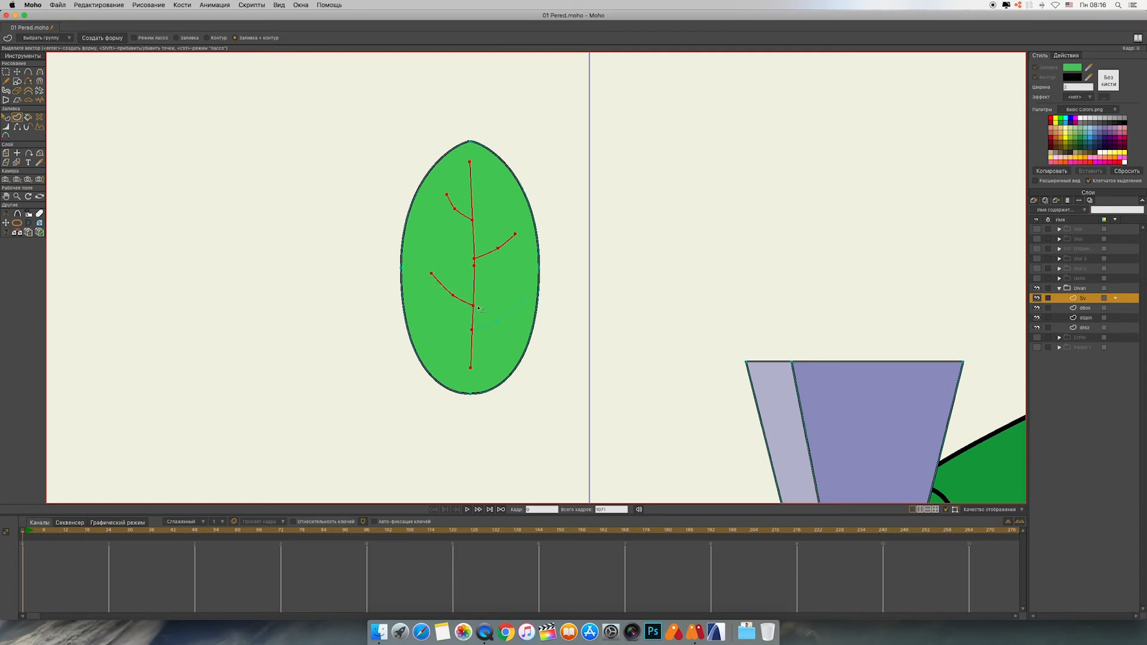
pyautogui.keyDown('shift'); pyautogui.click(510, 311); pyautogui.keyUp('shift')
pyautogui.click(103, 39)
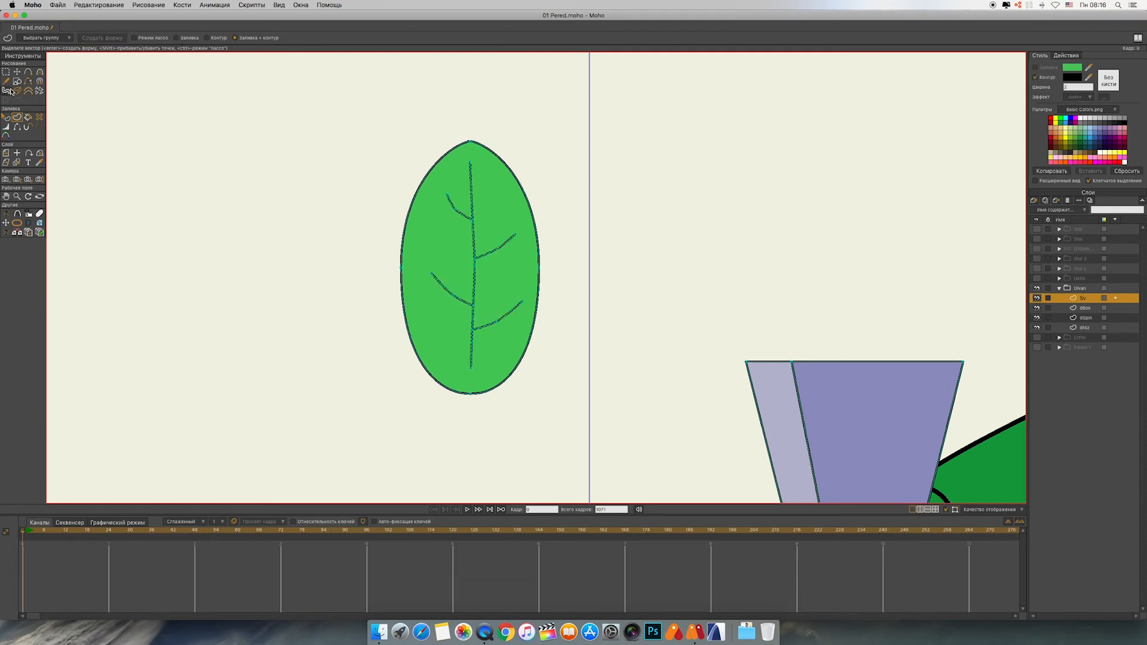
# Step: Select all the vein points inside the leaf and thicken their line width
pyautogui.click(6, 71)
pyautogui.moveTo(447, 163); pyautogui.dragTo(521, 360)
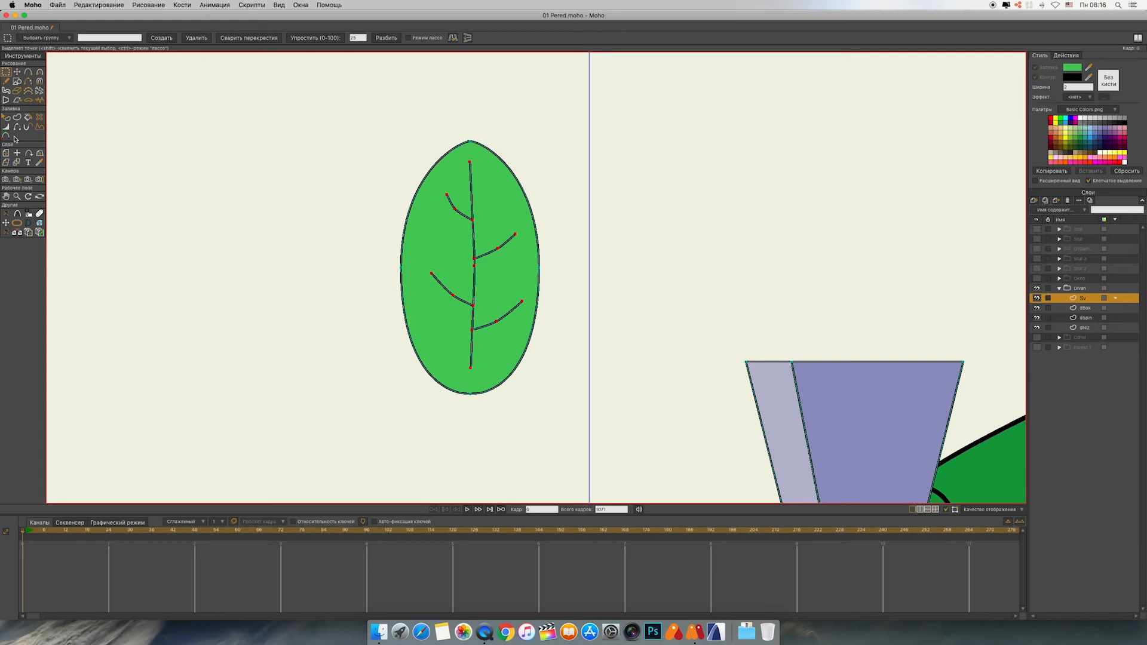
pyautogui.press('w')
pyautogui.moveTo(476, 299); pyautogui.dragTo(495, 298)
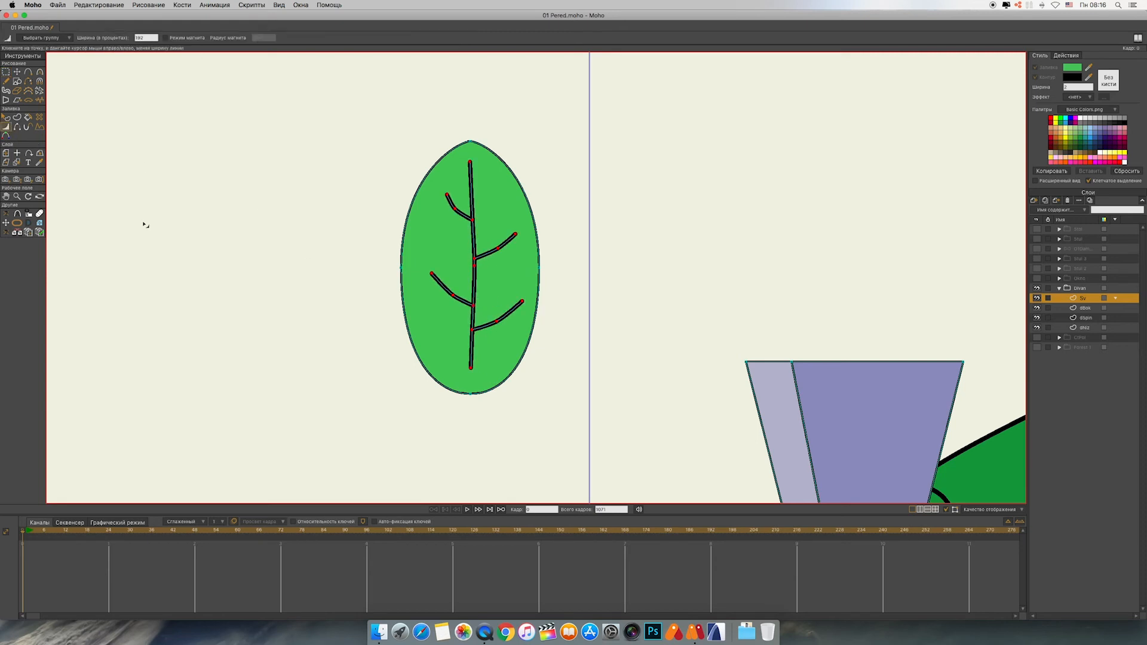
# Step: Taper the leaf veins by narrowing the line width at the tips of the central vein and all four side veins
pyautogui.click(17, 72)
pyautogui.click(470, 162)
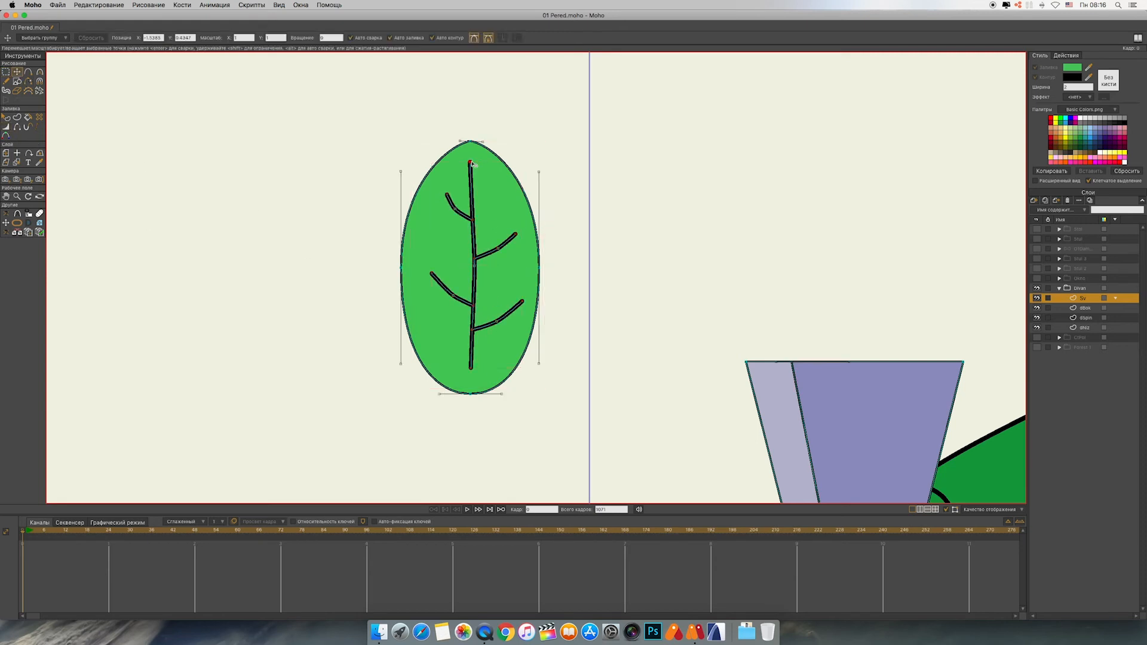
pyautogui.click(8, 129)
pyautogui.moveTo(471, 161)
pyautogui.mouseDown()
pyautogui.moveTo(441, 162)
pyautogui.moveTo(412, 197)
pyautogui.mouseUp()
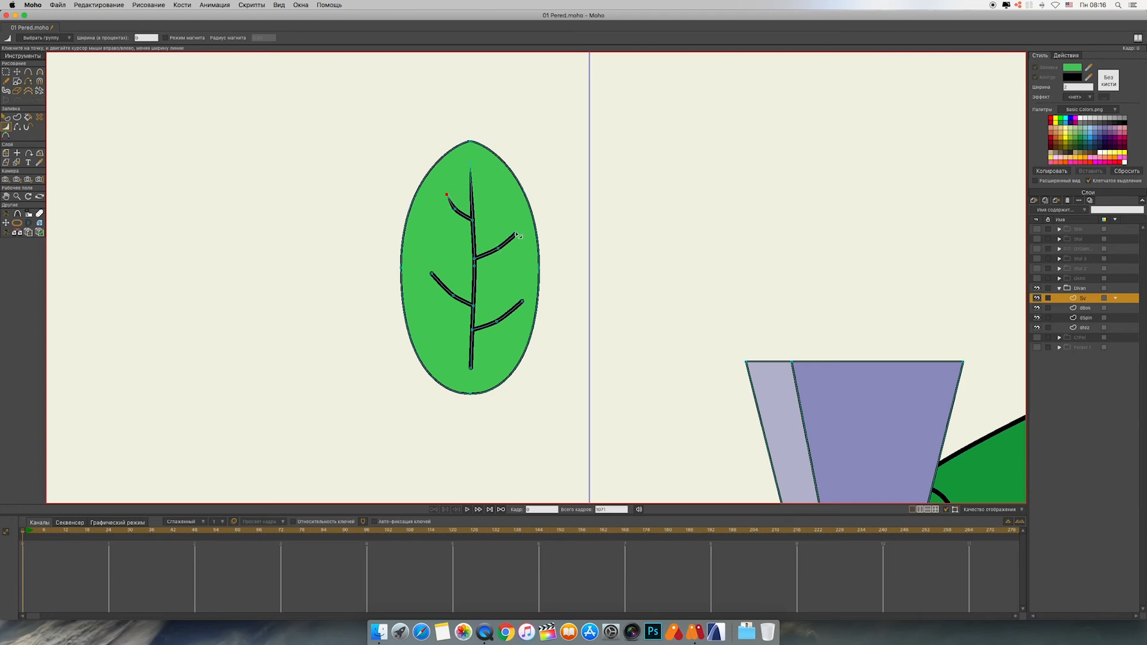
pyautogui.moveTo(517, 235); pyautogui.dragTo(487, 236)
pyautogui.moveTo(431, 273); pyautogui.dragTo(401, 275)
pyautogui.moveTo(522, 302); pyautogui.dragTo(496, 306)
pyautogui.click(453, 295)
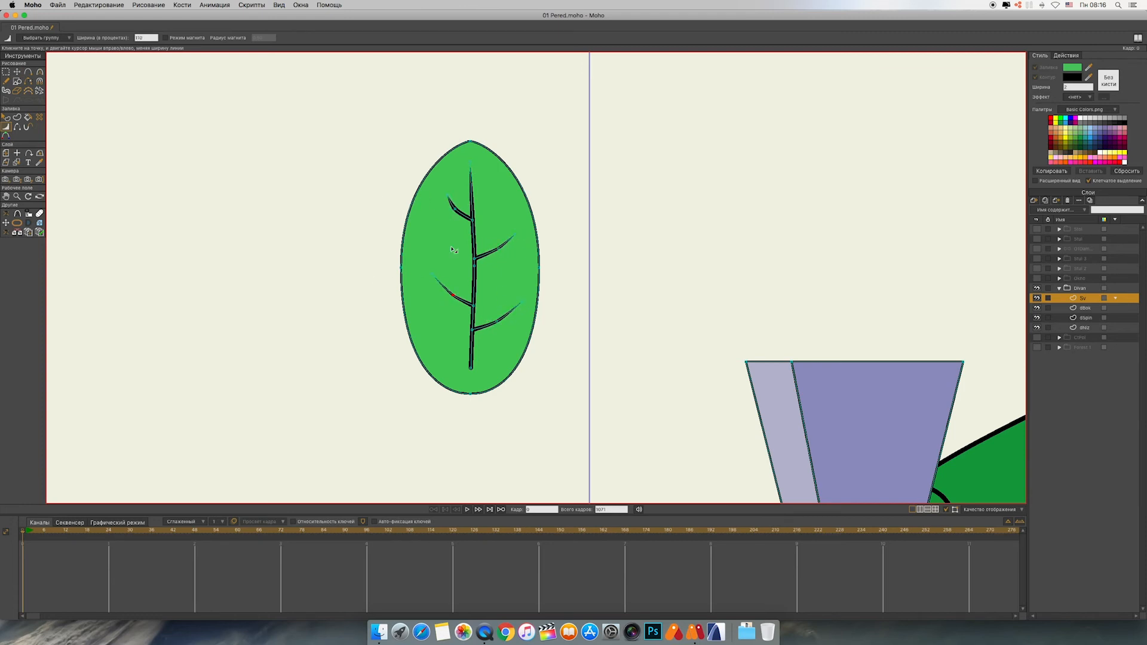
pyautogui.moveTo(455, 209); pyautogui.dragTo(426, 215)
pyautogui.click(472, 329)
pyautogui.scroll(-2, 717, 231)
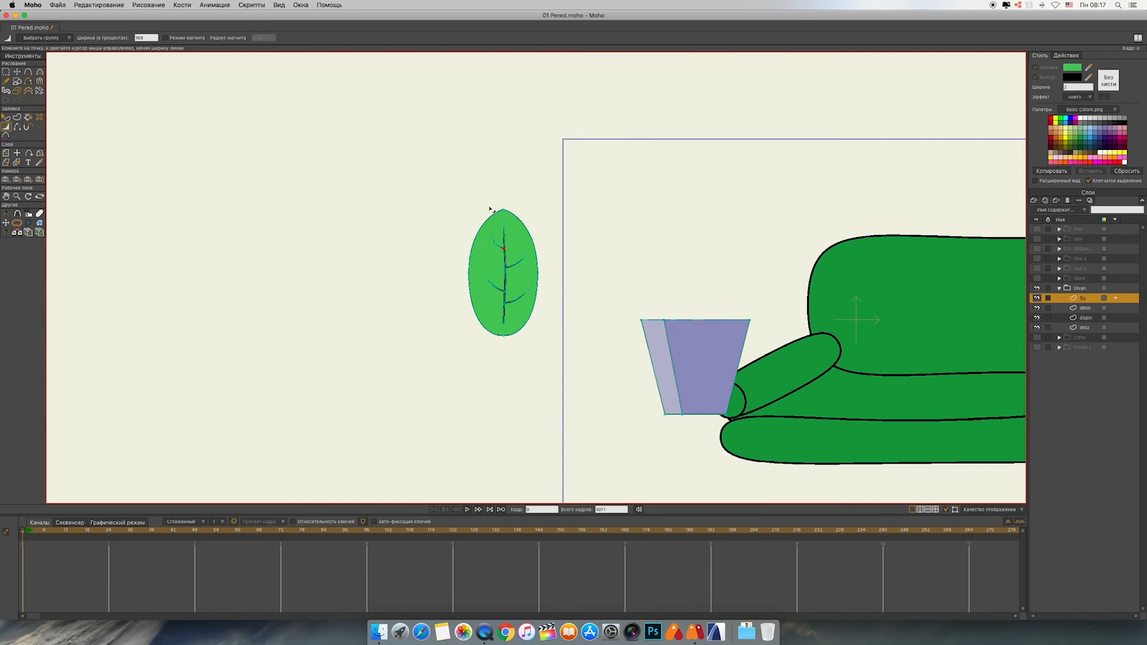
pyautogui.click(17, 72)
pyautogui.moveTo(469, 320); pyautogui.dragTo(558, 369)
pyautogui.press('super+z')
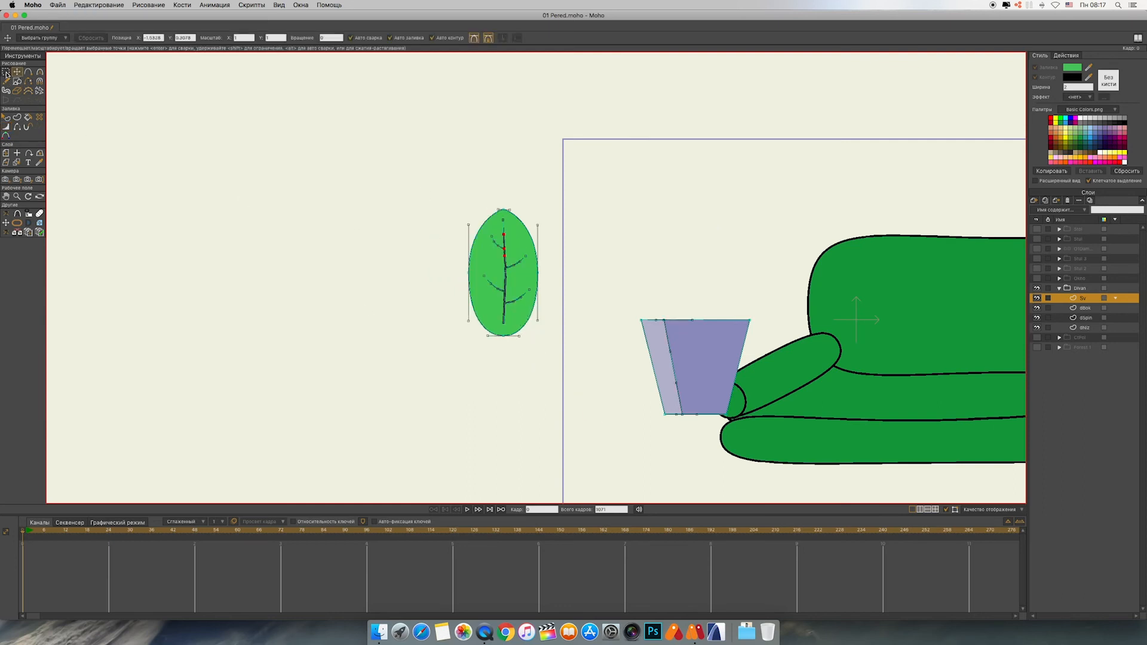
# Step: Select the whole leaf with its veins and make four copies, arranging the leaves as an upper row of three and a lower row of two
pyautogui.click(6, 73)
pyautogui.moveTo(420, 174); pyautogui.dragTo(558, 393)
pyautogui.click(17, 72)
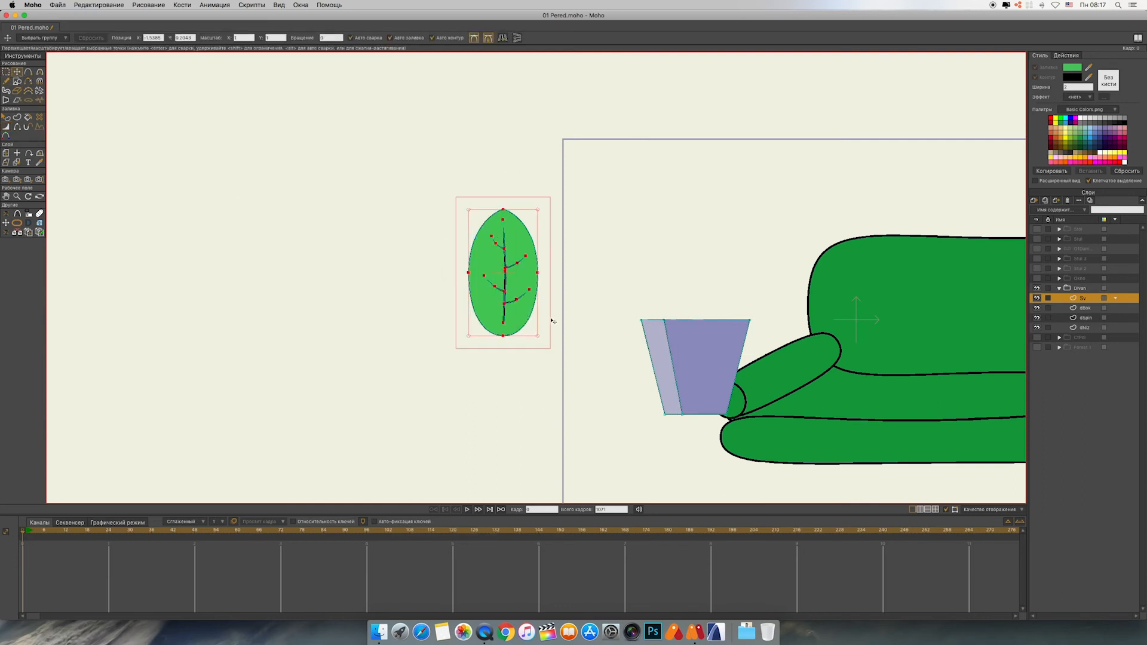
pyautogui.moveTo(511, 272); pyautogui.dragTo(292, 417)
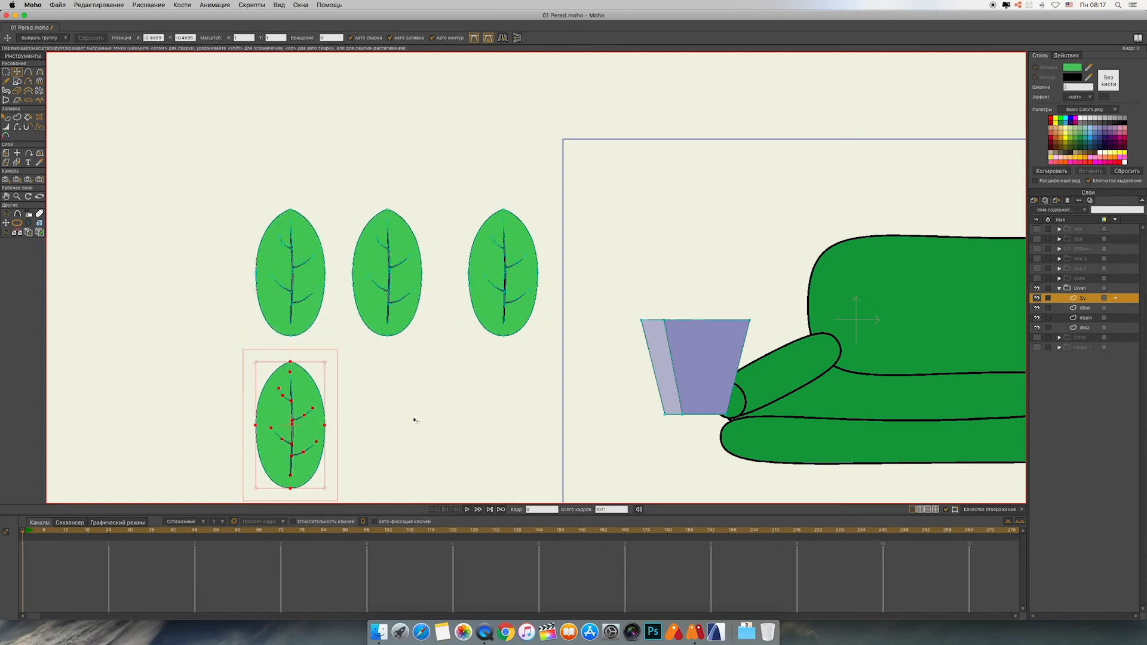
pyautogui.scroll(-2, 509, 392)
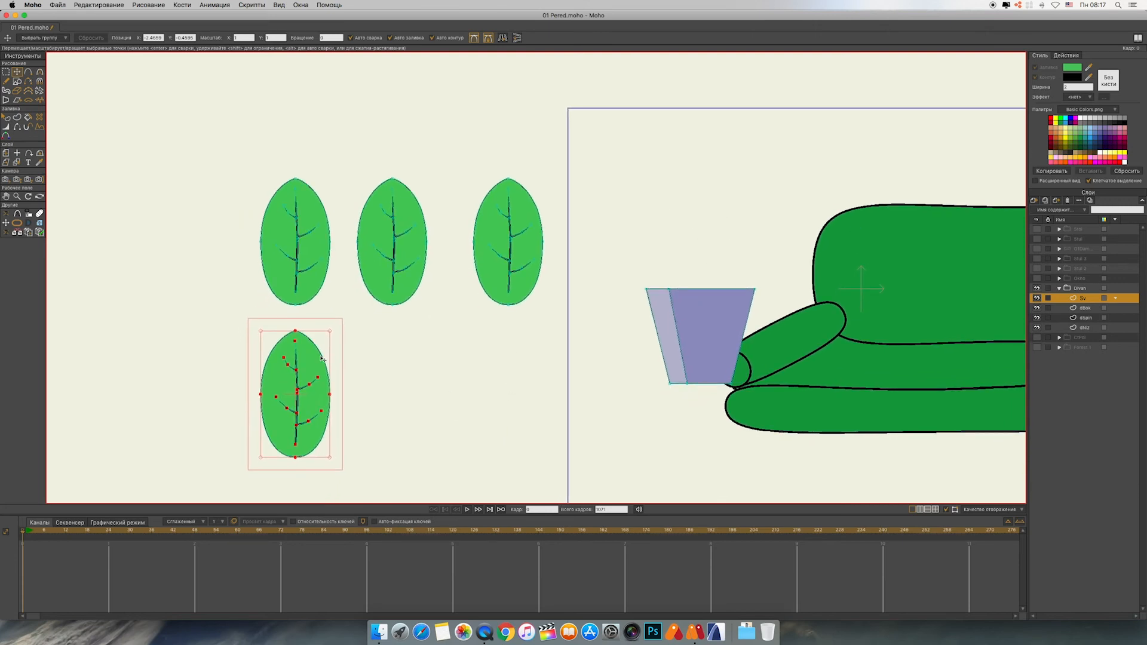
pyautogui.moveTo(320, 360); pyautogui.dragTo(422, 360)
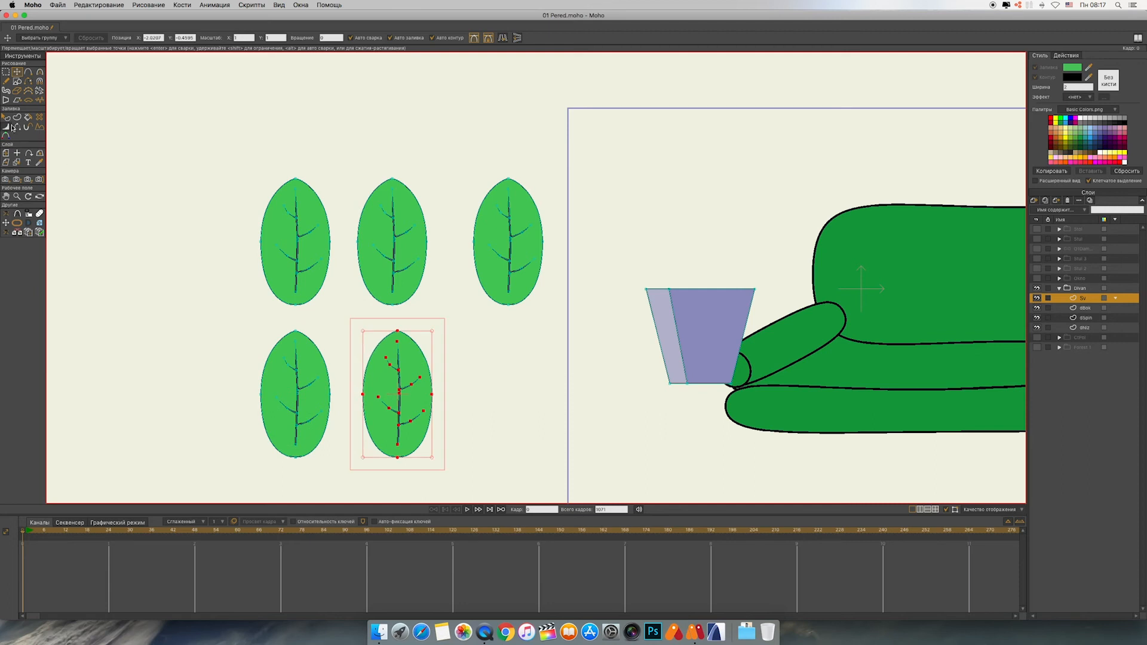
# Step: Change the fill of the middle leaf in the upper row to a dark green
pyautogui.press('q')
pyautogui.click(416, 245)
pyautogui.click(1072, 67)
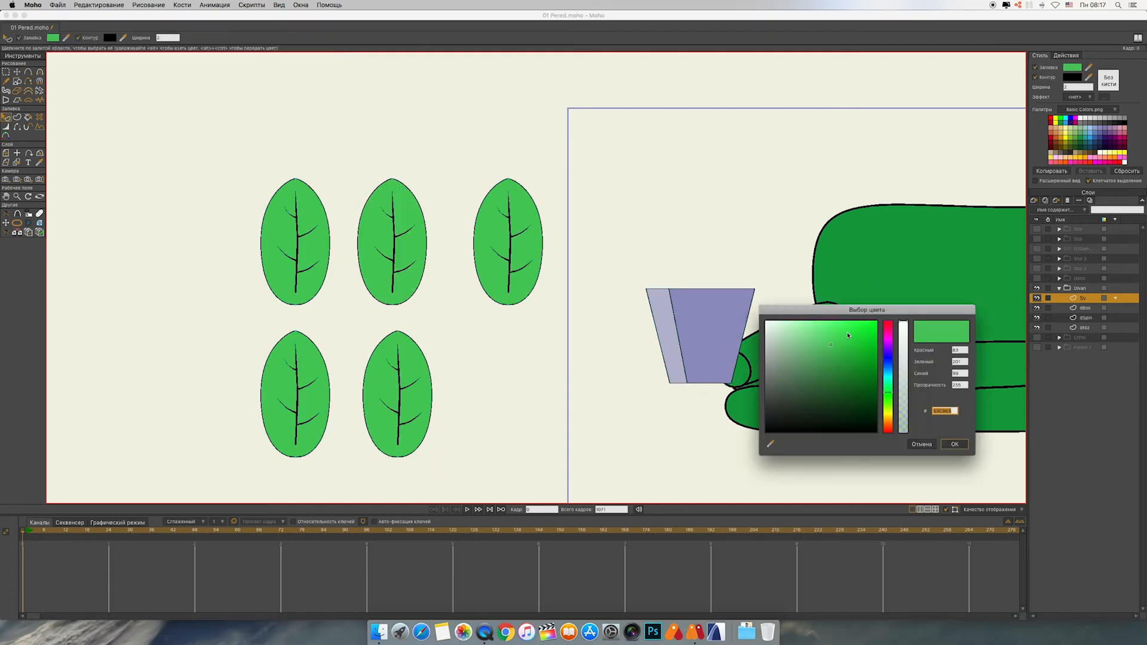
pyautogui.click(817, 350)
pyautogui.click(827, 370)
pyautogui.click(955, 444)
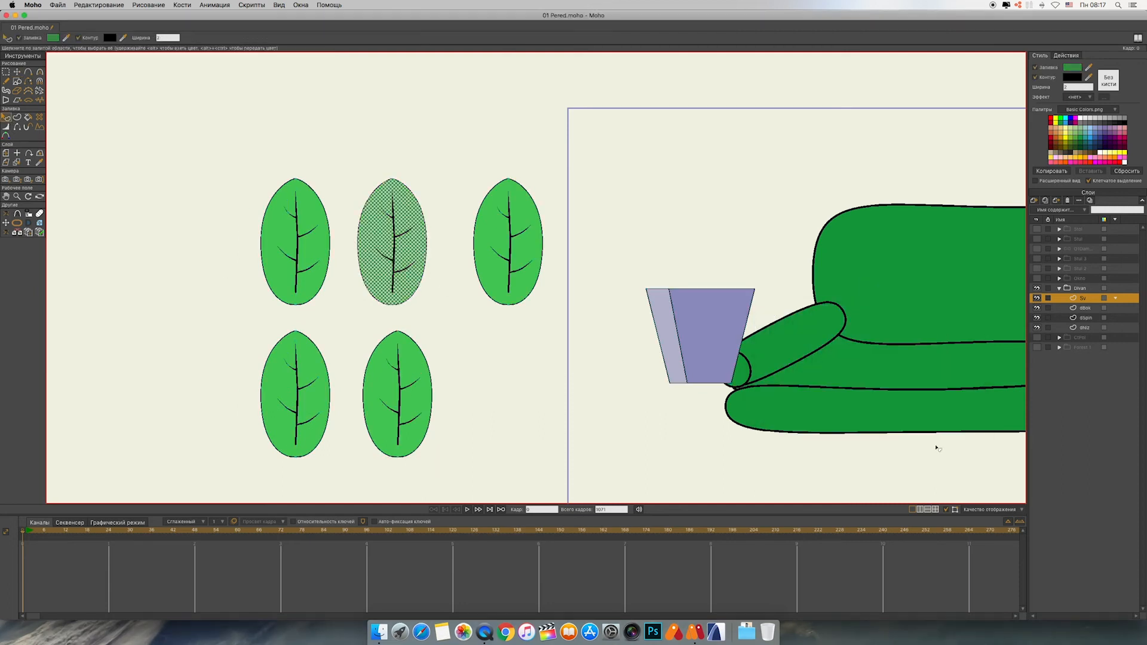
# Step: Change the fill of the leftmost leaf in the upper row to a pale green
pyautogui.click(295, 251)
pyautogui.click(1079, 69)
pyautogui.click(806, 334)
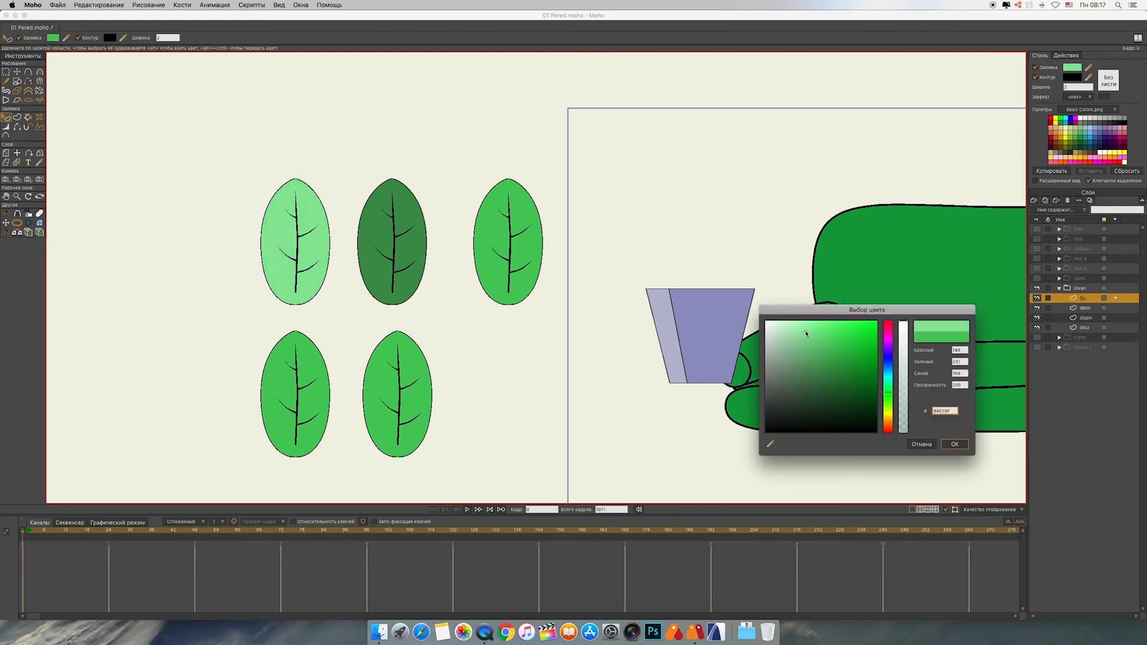
pyautogui.click(955, 444)
# Step: Change the fill of the left leaf in the lower row to a muted medium green
pyautogui.click(296, 394)
pyautogui.click(1072, 67)
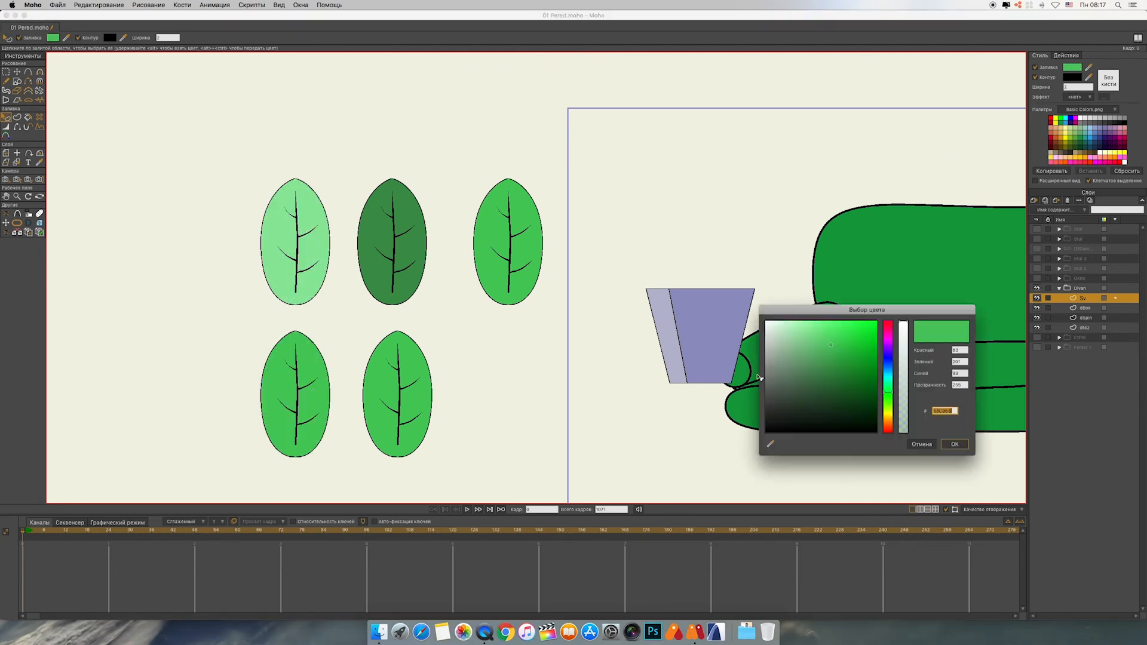
pyautogui.click(816, 346)
pyautogui.click(955, 444)
pyautogui.click(412, 412)
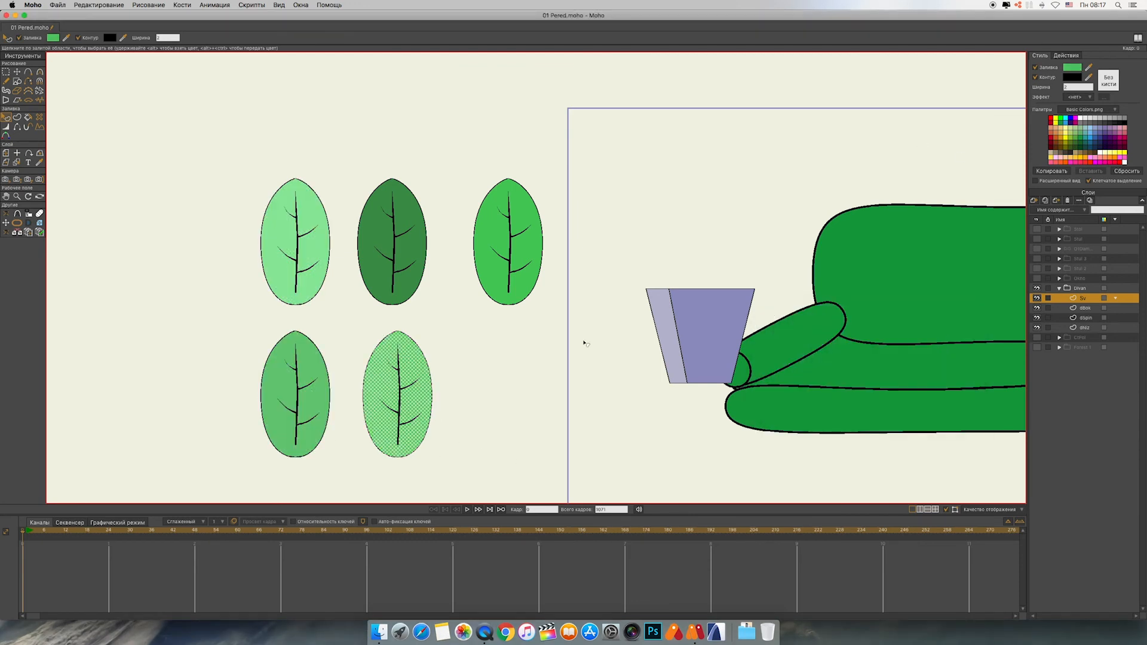
# Step: Move the original bright green leaf onto the pot's rim and rotate it to lean left
pyautogui.click(17, 71)
pyautogui.click(6, 71)
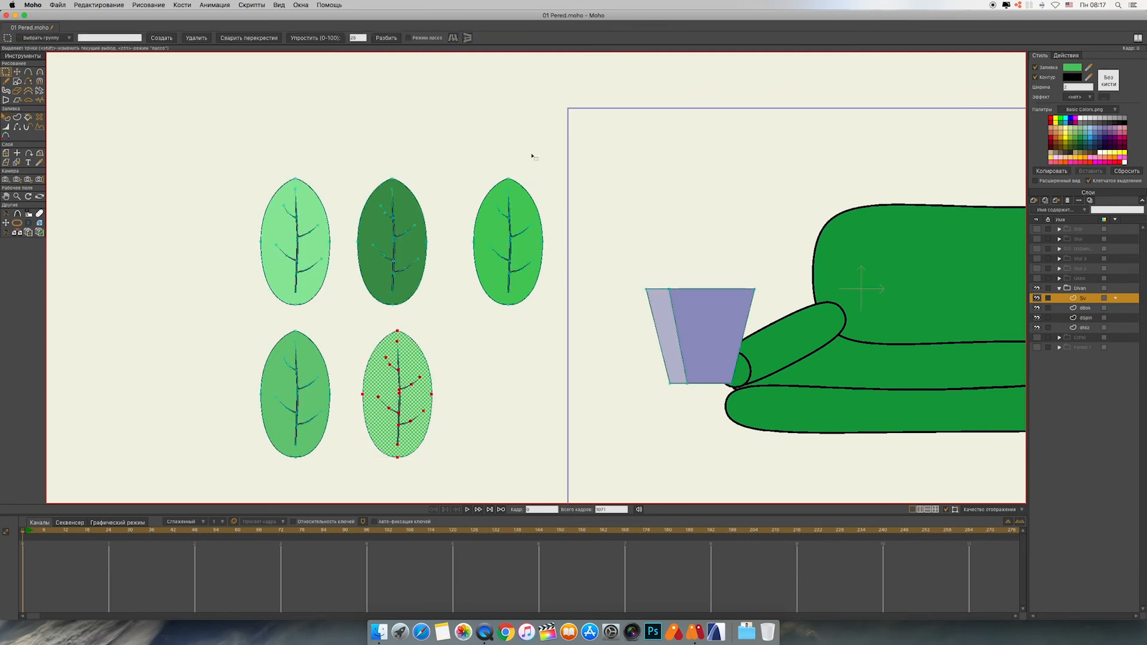
pyautogui.moveTo(564, 154); pyautogui.dragTo(461, 332)
pyautogui.click(17, 71)
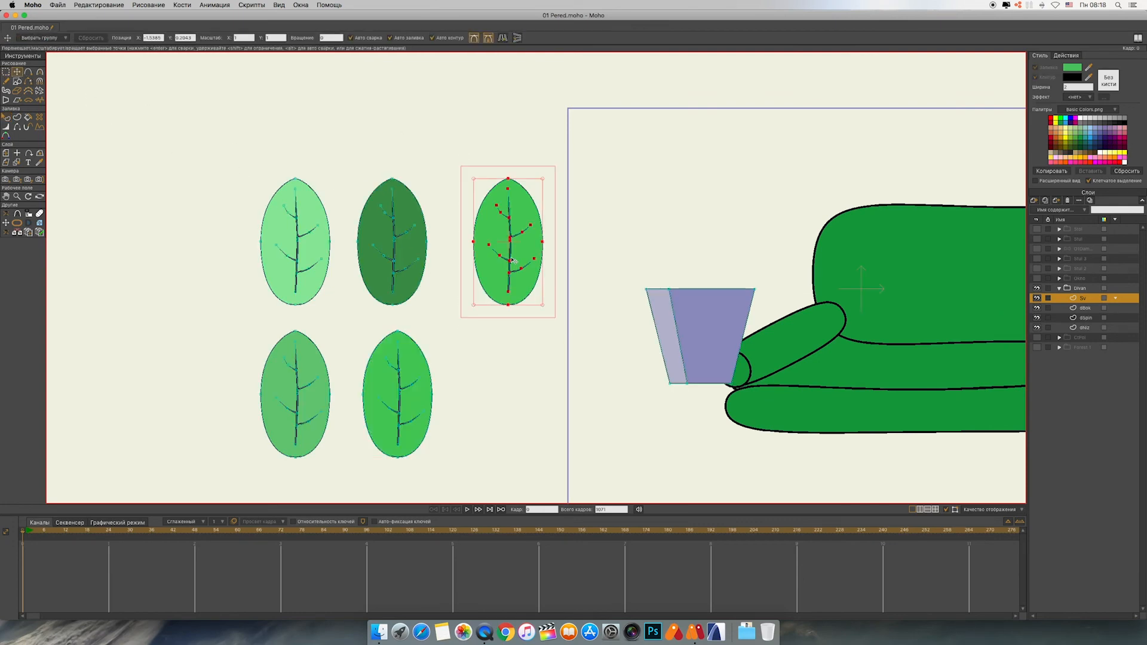
pyautogui.moveTo(512, 260); pyautogui.dragTo(682, 261)
pyautogui.moveTo(720, 310); pyautogui.dragTo(754, 270)
pyautogui.moveTo(687, 248); pyautogui.dragTo(664, 250)
pyautogui.moveTo(707, 297); pyautogui.dragTo(704, 304)
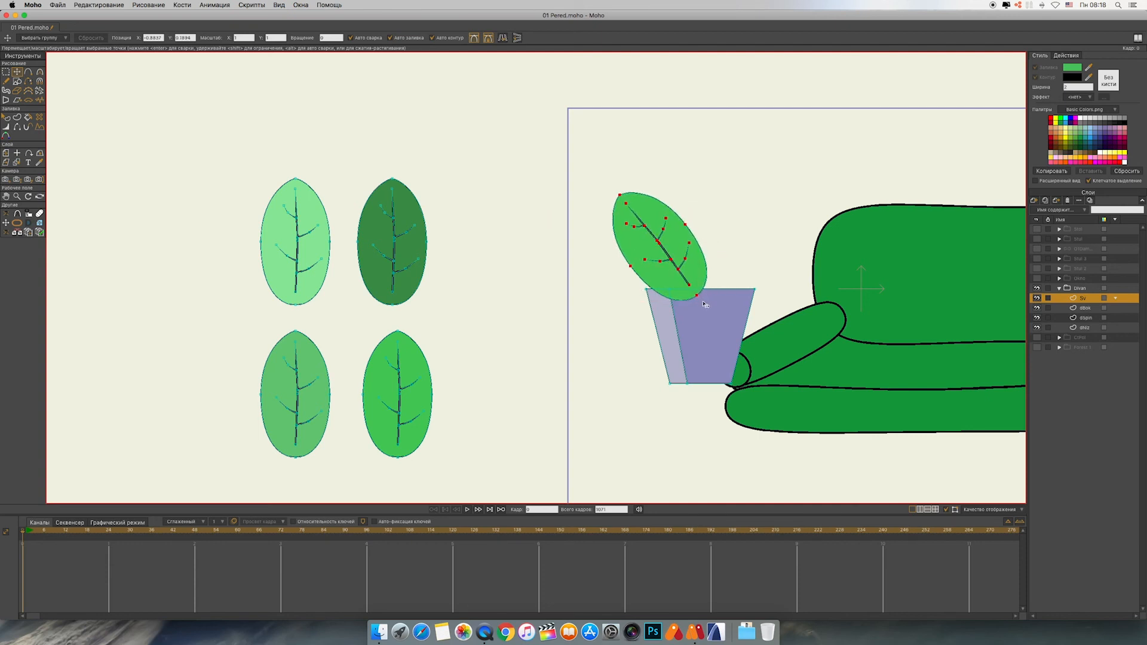
# Step: Send the bright green leaf's fill shape behind the pot
pyautogui.press('q')
pyautogui.click(673, 285)
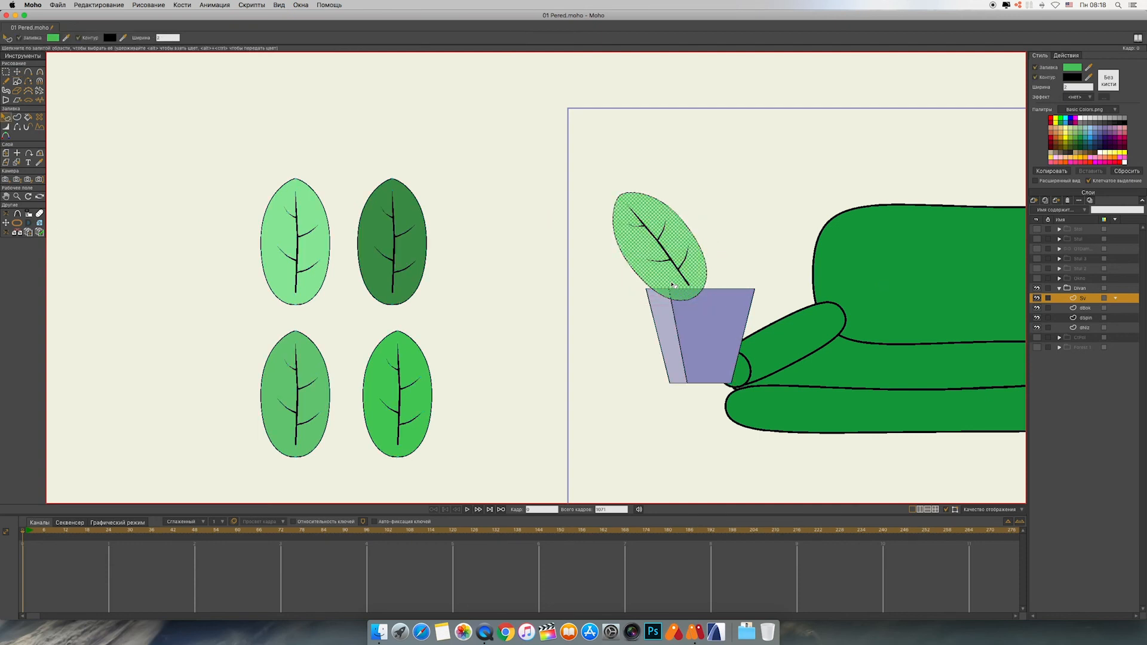
pyautogui.press('Down')
# Step: Move the dark green leaf with its veins onto the right half of the pot's rim and rotate it to lean right
pyautogui.click(5, 71)
pyautogui.moveTo(349, 160); pyautogui.dragTo(441, 318)
pyautogui.click(16, 71)
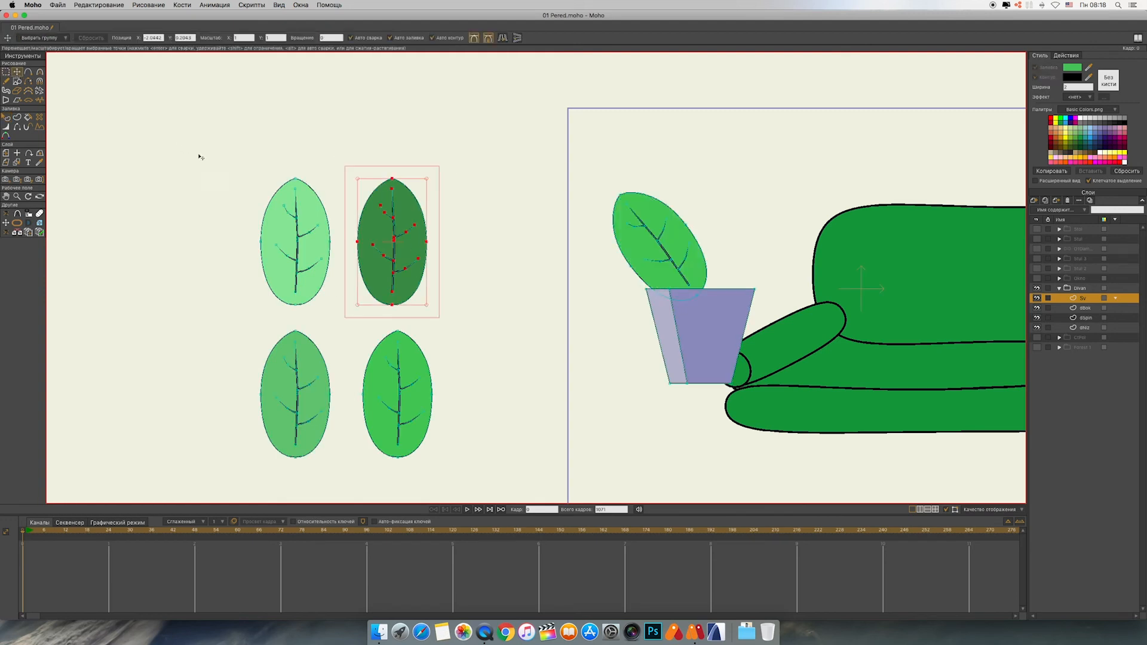
pyautogui.moveTo(421, 199); pyautogui.dragTo(790, 219)
pyautogui.moveTo(727, 248); pyautogui.dragTo(741, 245)
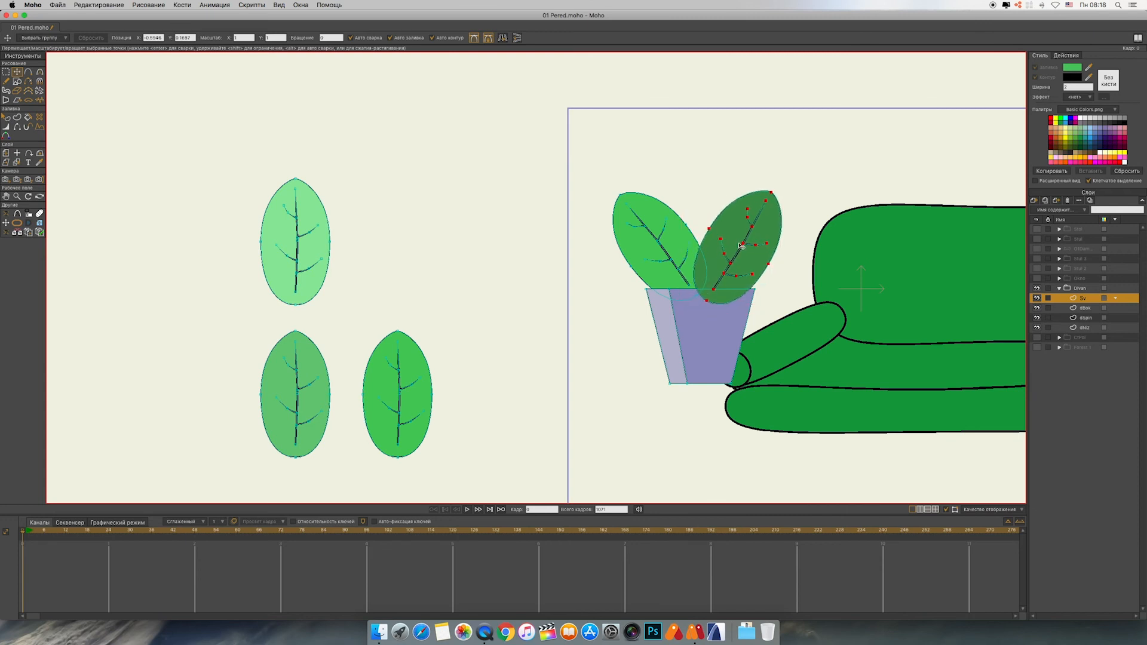
# Step: Place the dark green leaf behind the pot but in front of the bright green leaf, and tilt it slightly further right
pyautogui.press('q')
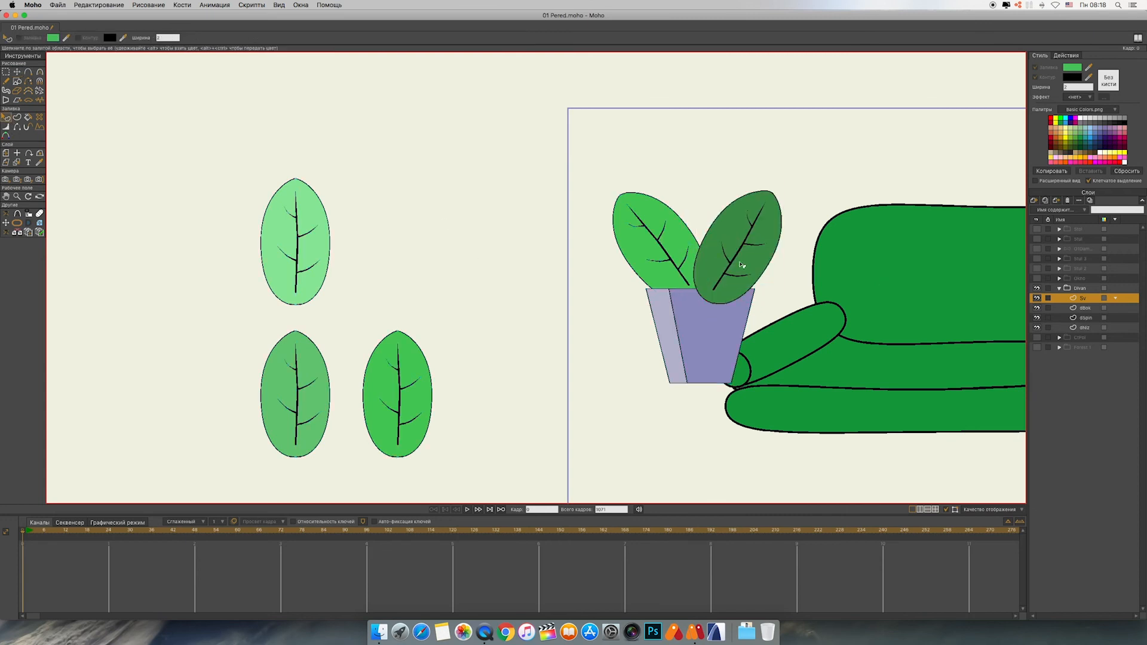
pyautogui.click(741, 287)
pyautogui.press('pagedown')
pyautogui.press('pagedown')
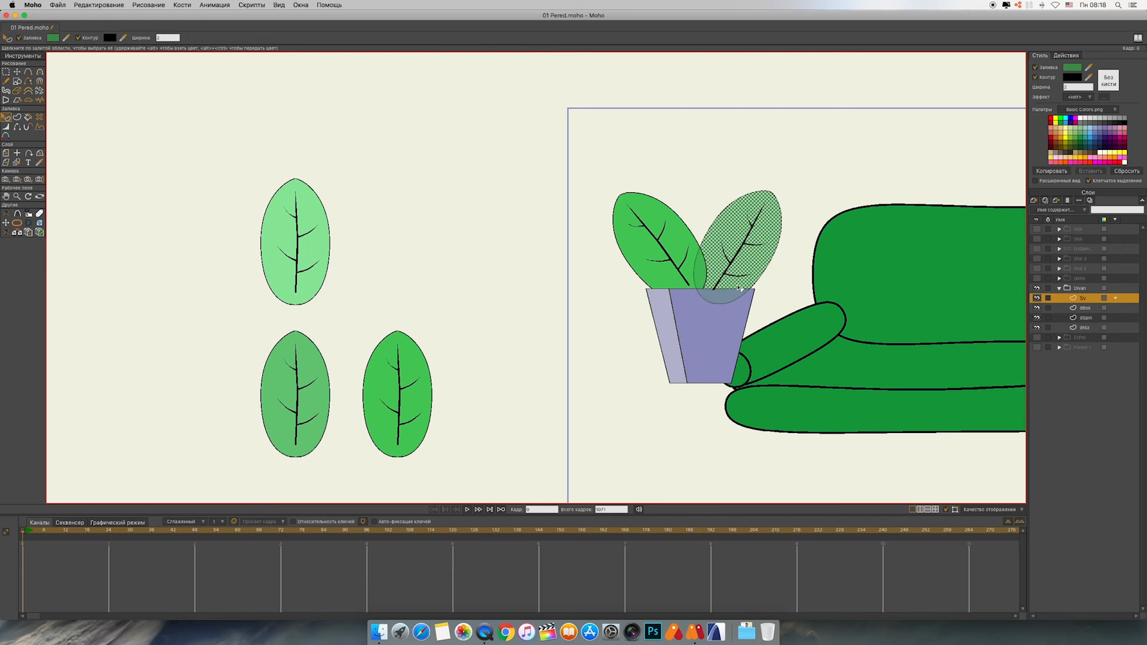
pyautogui.press('pageup')
pyautogui.press('t')
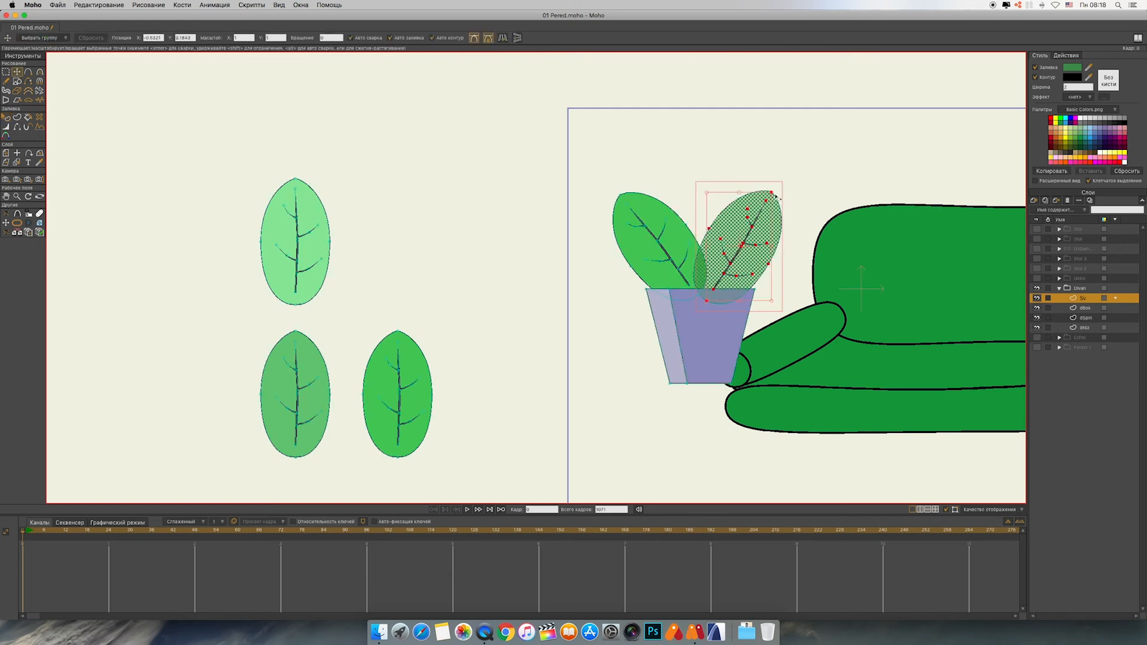
pyautogui.moveTo(776, 196); pyautogui.dragTo(781, 200)
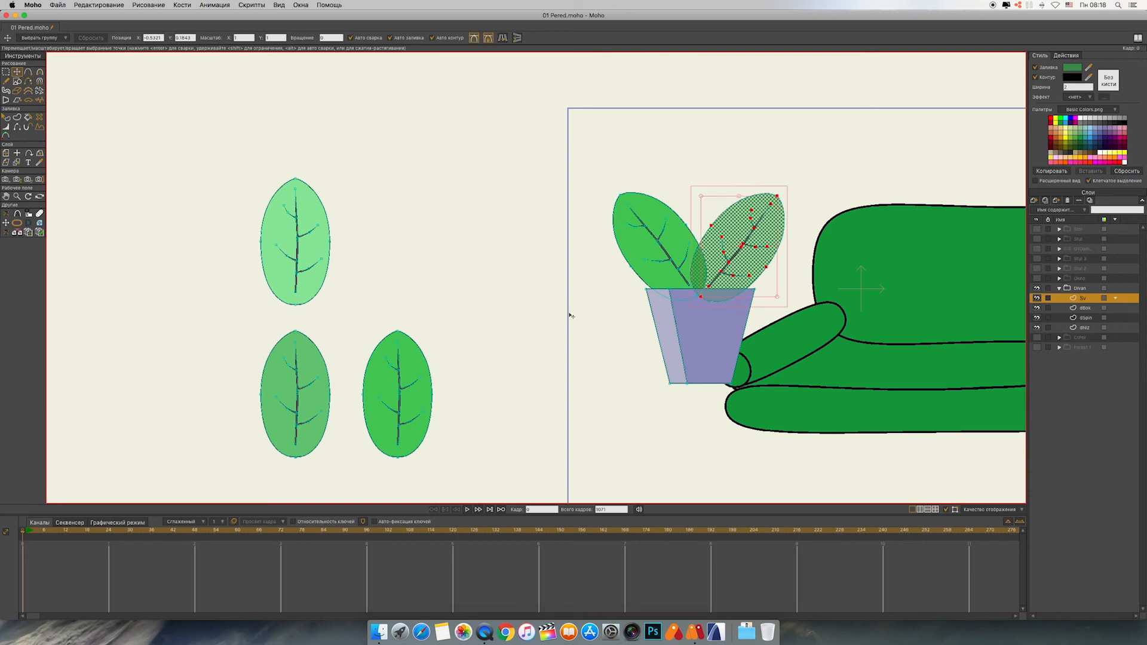
# Step: Move the pale green leaf above the bright green one, scale it down slightly and tilt it left
pyautogui.click(6, 72)
pyautogui.moveTo(210, 135); pyautogui.dragTo(355, 317)
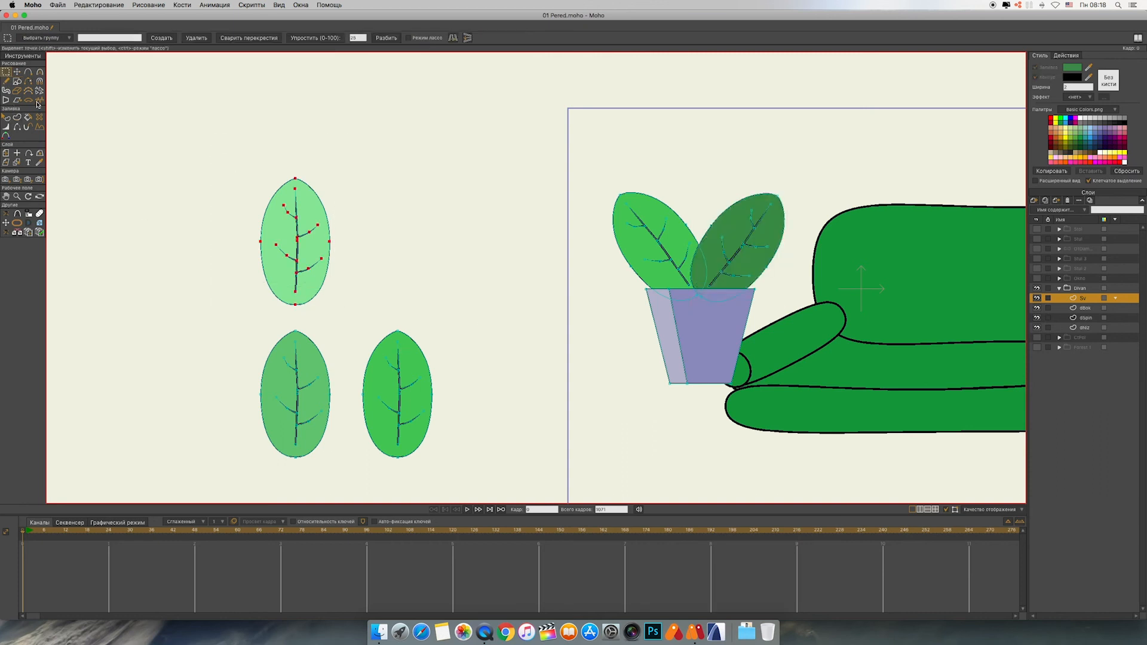
pyautogui.press('t')
pyautogui.moveTo(344, 272); pyautogui.dragTo(736, 244)
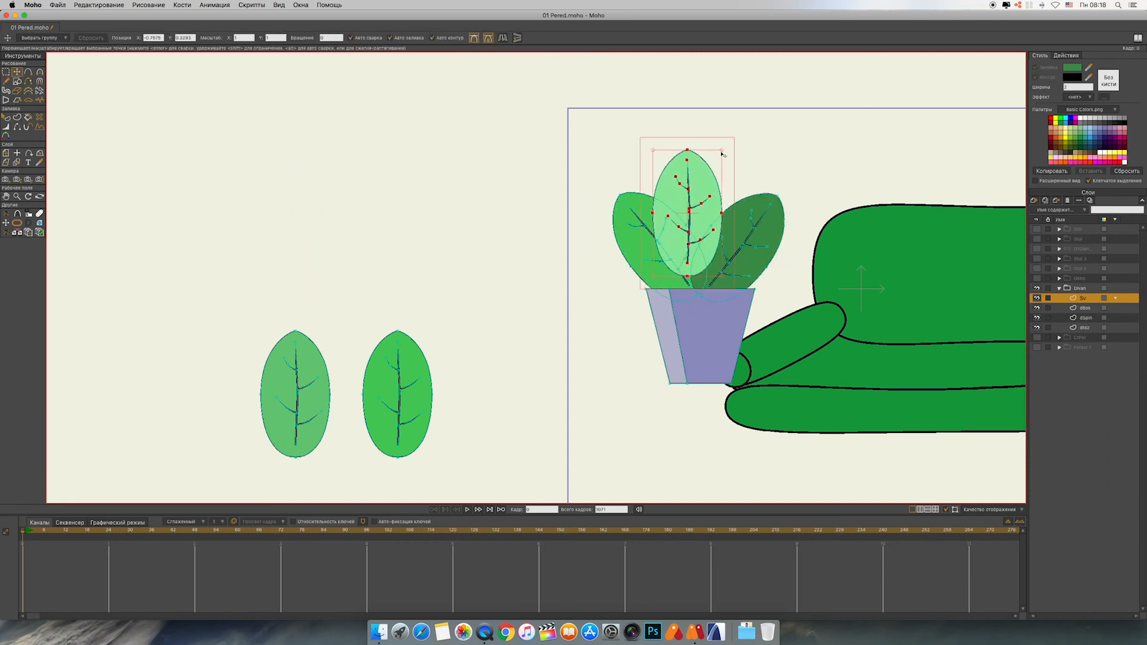
pyautogui.moveTo(722, 152); pyautogui.dragTo(712, 170)
pyautogui.moveTo(717, 284); pyautogui.dragTo(695, 224)
# Step: Send the pale green leaf's fill shape behind the two lower leaves in the pot
pyautogui.press('q')
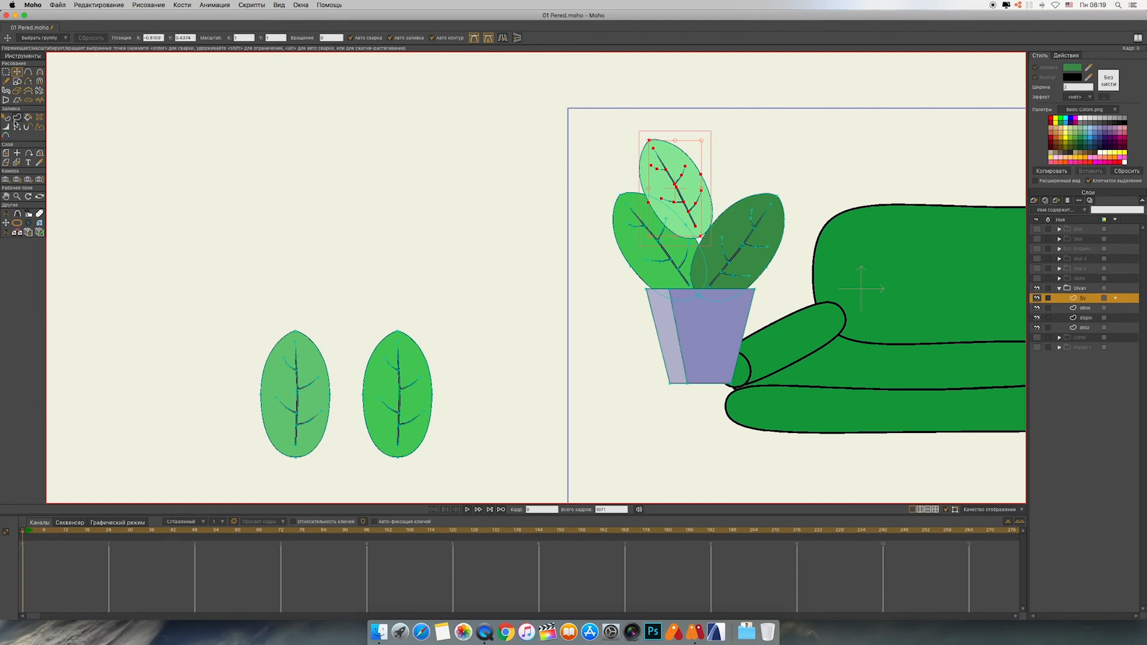
pyautogui.click(686, 229)
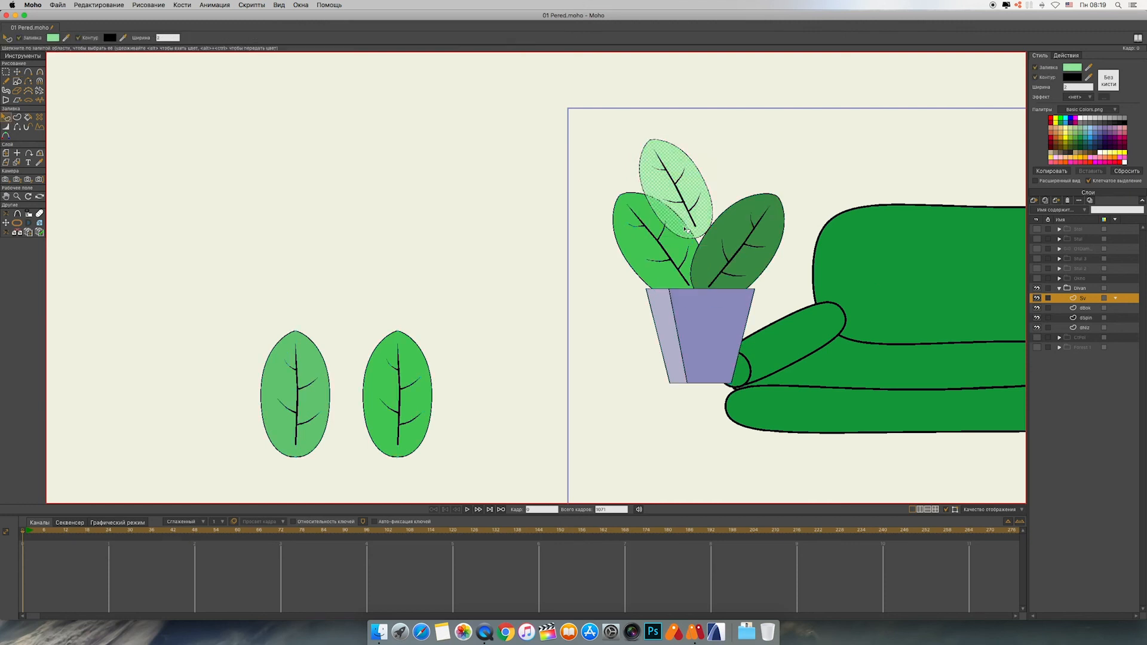
pyautogui.press('Down')
# Step: Move the muted green leaf above the dark green one, tilt it right and scale it down slightly
pyautogui.click(5, 71)
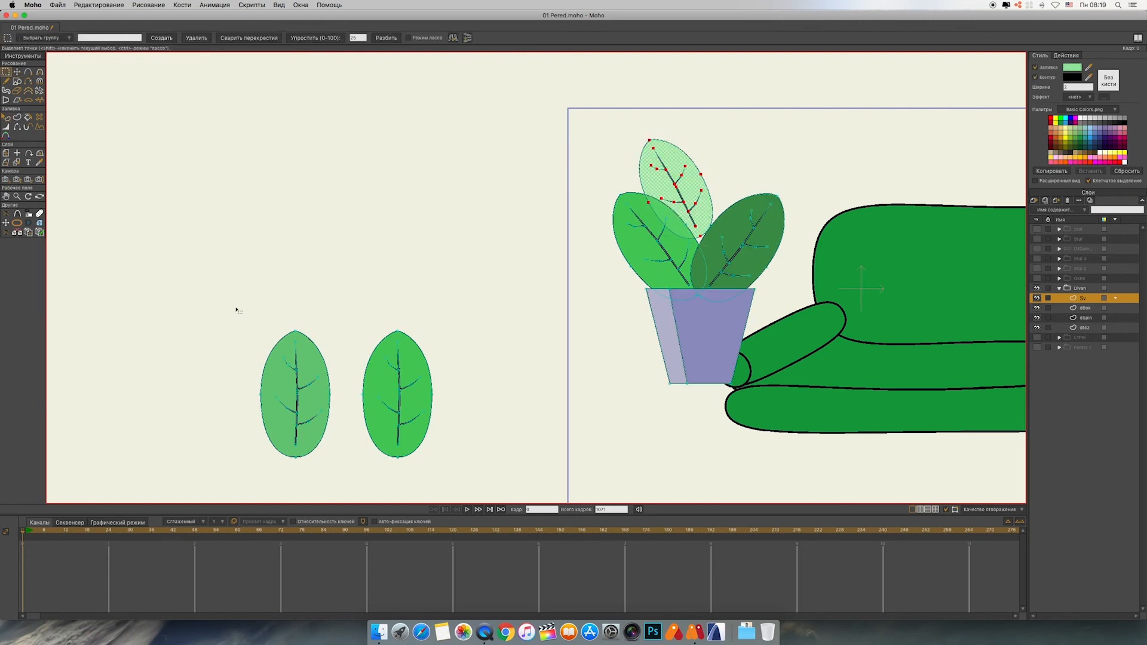
pyautogui.moveTo(233, 307); pyautogui.dragTo(338, 483)
pyautogui.click(17, 72)
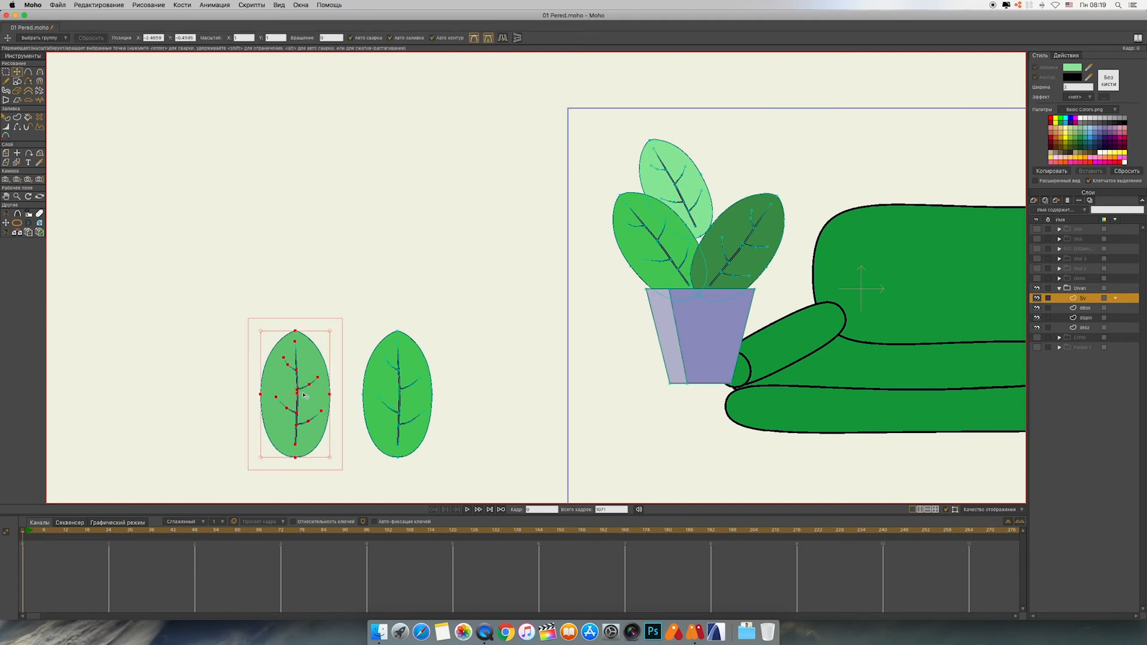
pyautogui.moveTo(329, 338); pyautogui.dragTo(782, 137)
pyautogui.moveTo(723, 172); pyautogui.dragTo(724, 191)
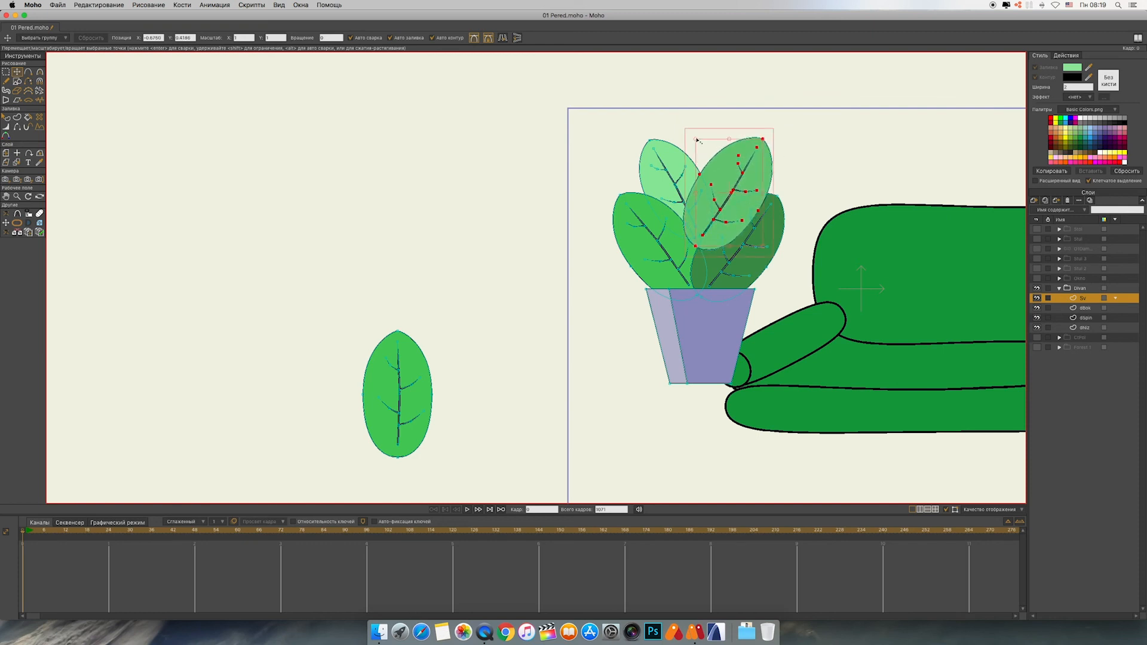
pyautogui.moveTo(697, 139); pyautogui.dragTo(725, 194)
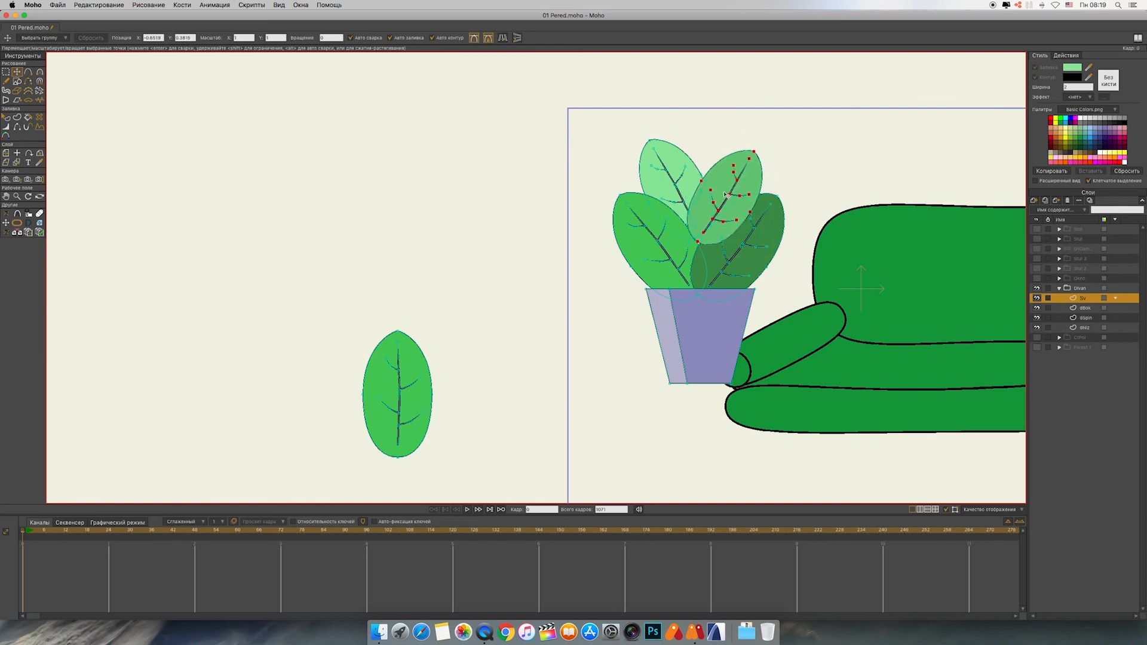
# Step: Send the muted green leaf's fill and veins behind the pale green and dark green leaves
pyautogui.click(6, 118)
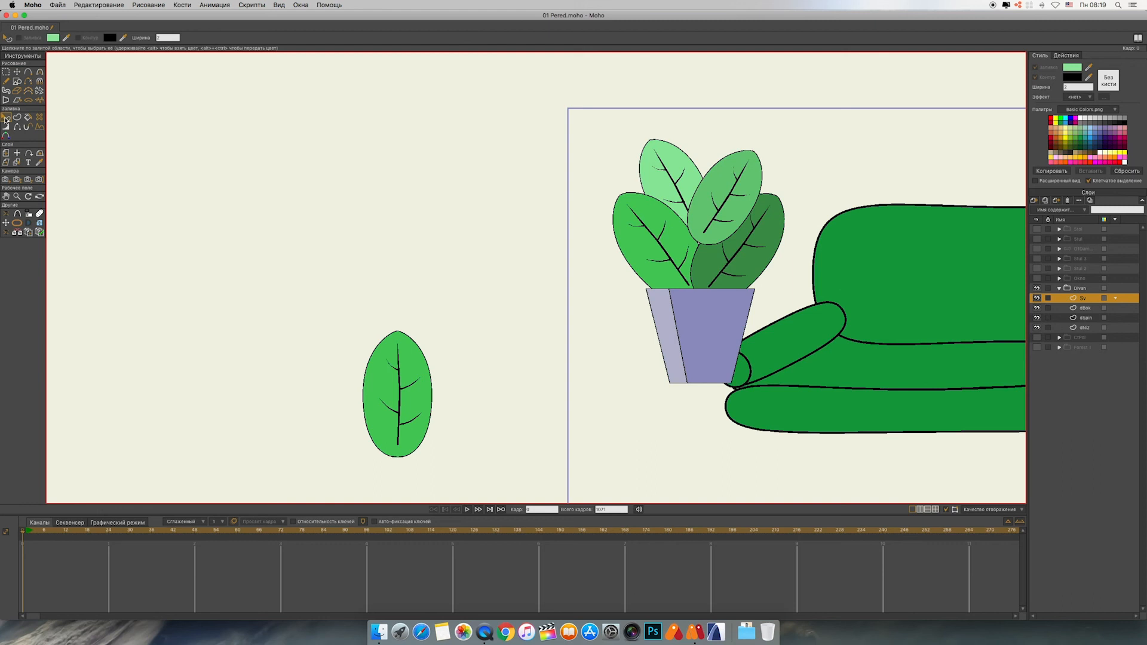
pyautogui.click(727, 231)
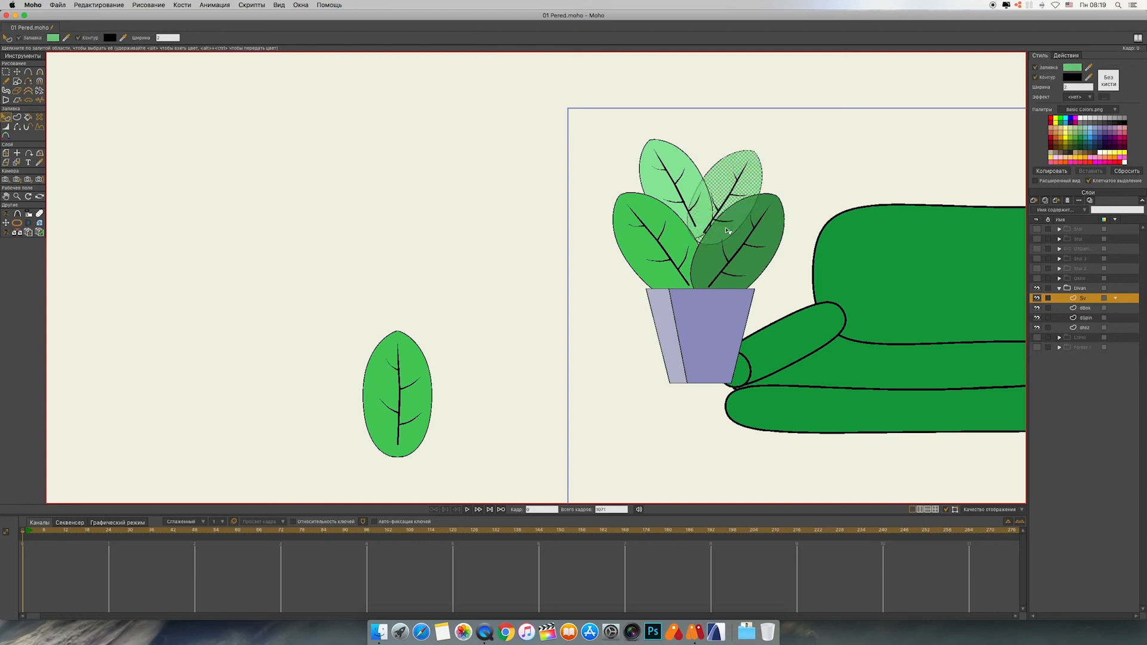
pyautogui.click(715, 222)
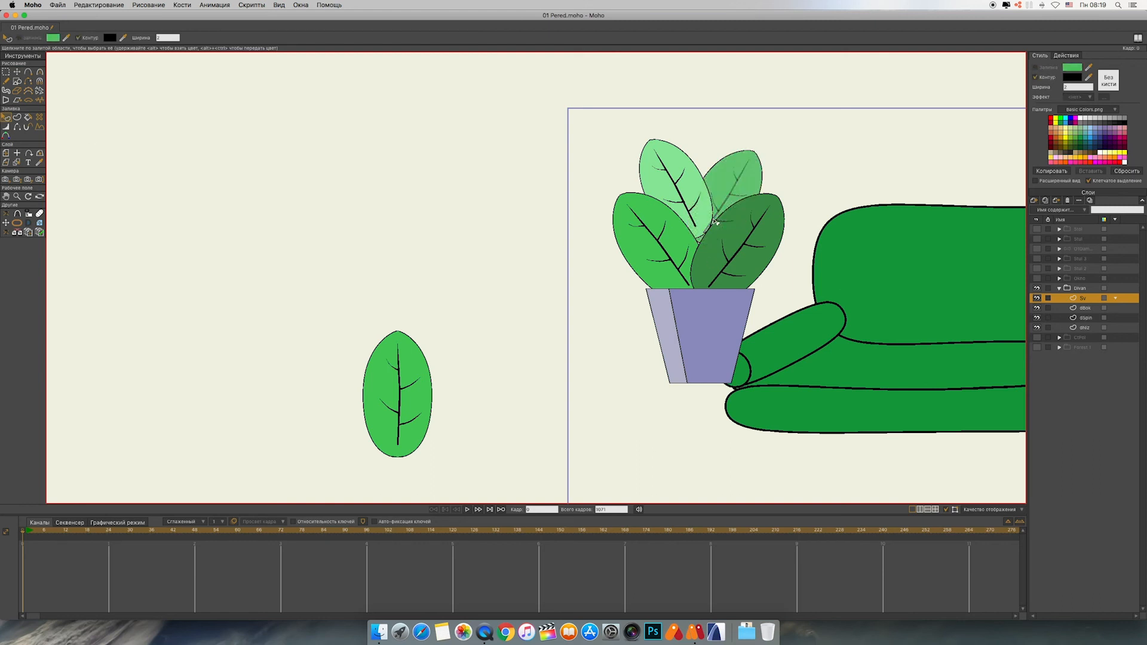
# Step: Move the spare bright green leaf with its veins to the top centre of the potted plant
pyautogui.click(6, 72)
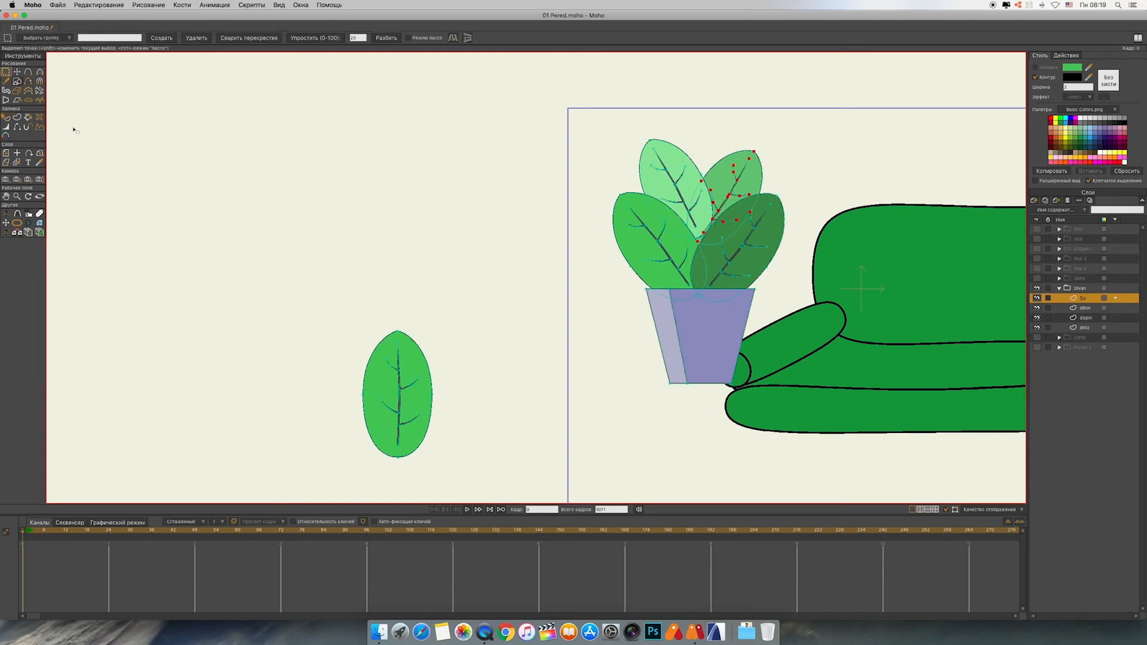
pyautogui.moveTo(299, 312); pyautogui.dragTo(488, 463)
pyautogui.click(17, 72)
pyautogui.moveTo(436, 367); pyautogui.dragTo(714, 117)
pyautogui.moveTo(892, 151); pyautogui.dragTo(738, 154)
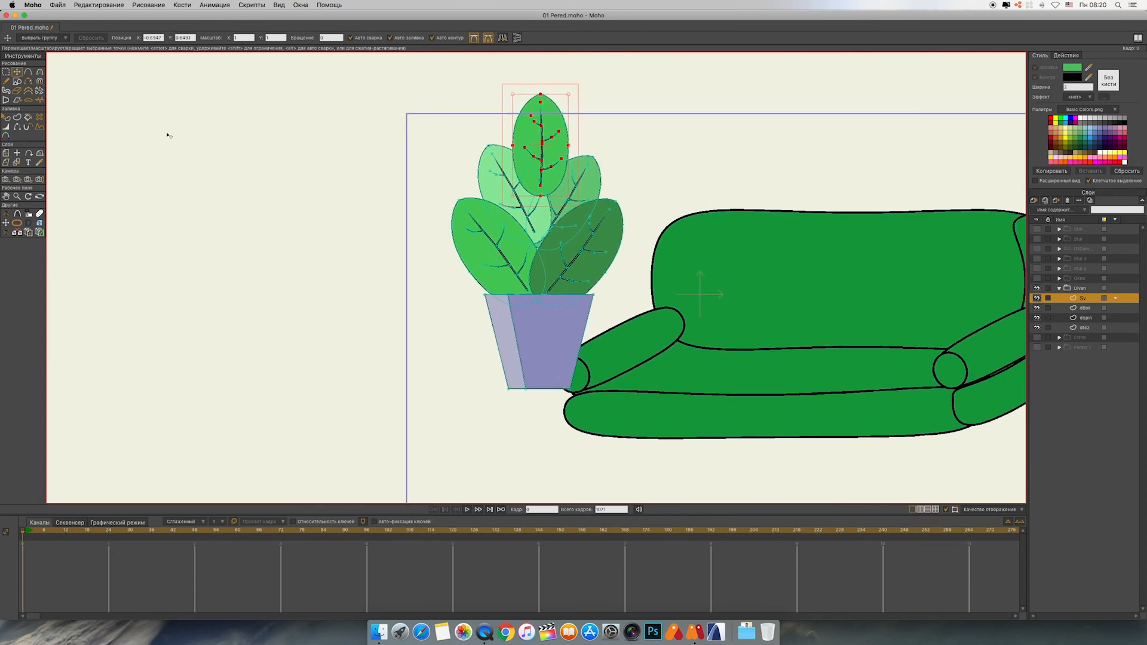
# Step: Send the top leaf's fill and veins behind the pale green and muted green leaves
pyautogui.click(6, 118)
pyautogui.click(551, 182)
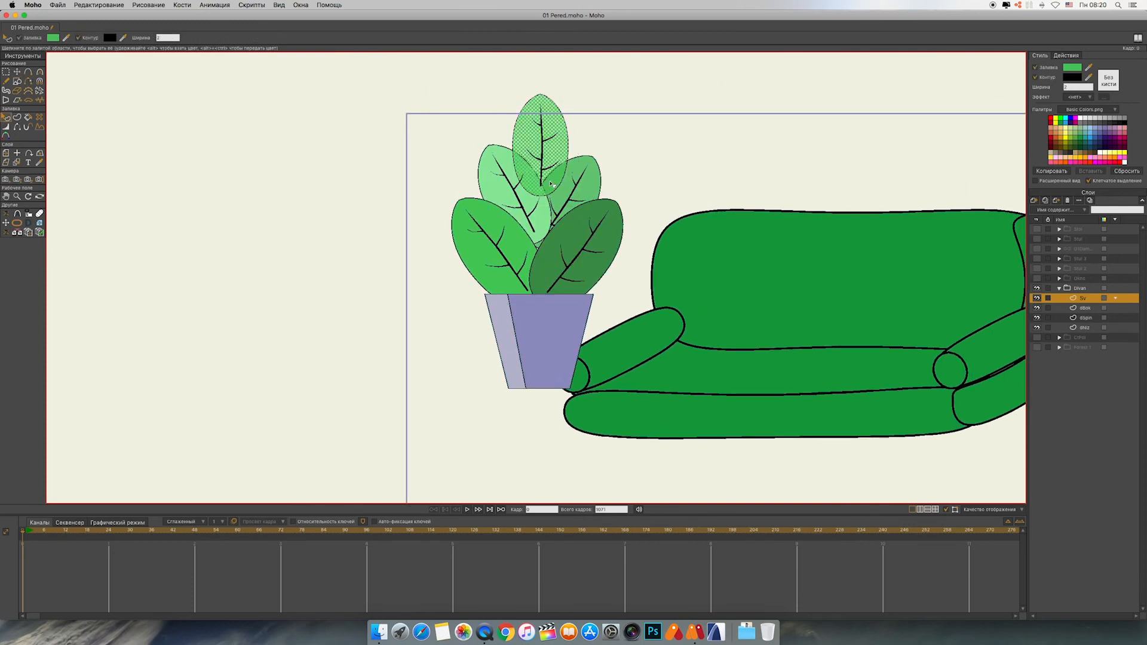
pyautogui.press('Down')
pyautogui.press('Down')
pyautogui.click(542, 178)
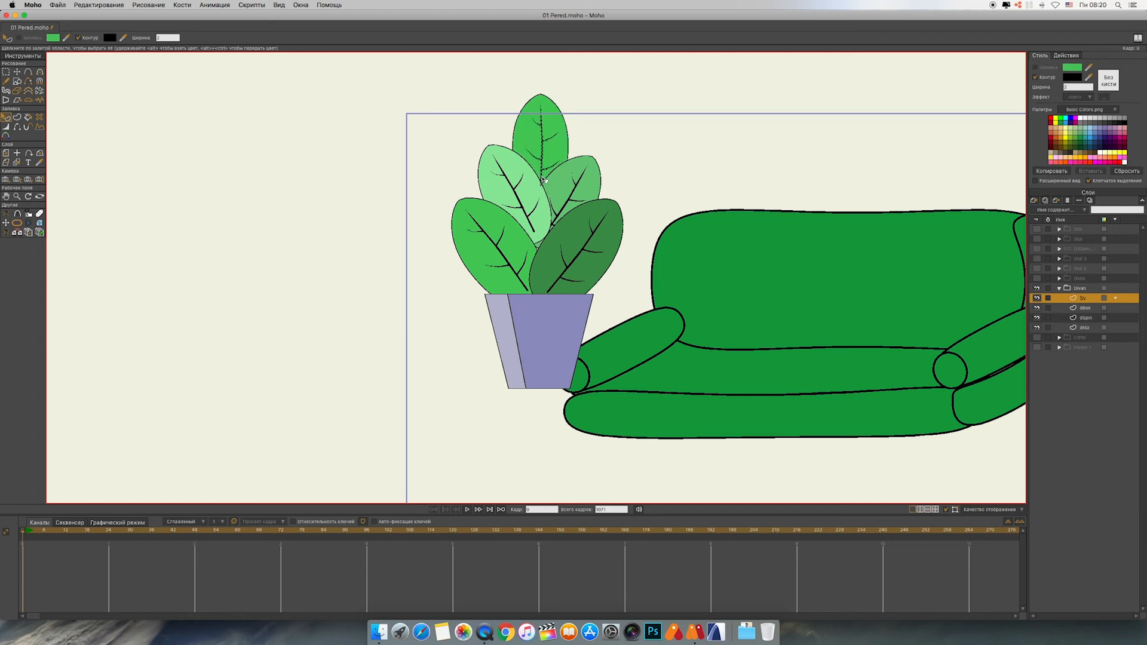
# Step: Move the plant layer below the sofa part layers, scale the plant down and place it behind the sofa's left armrest
pyautogui.click(16, 71)
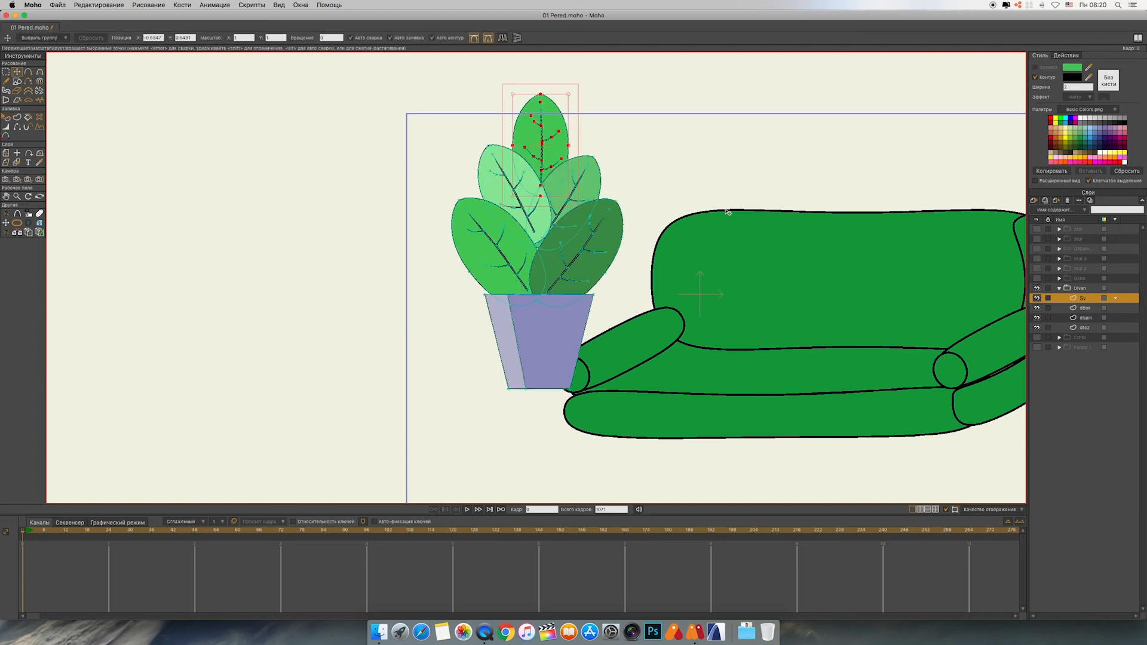
pyautogui.scroll(-3, 726, 211)
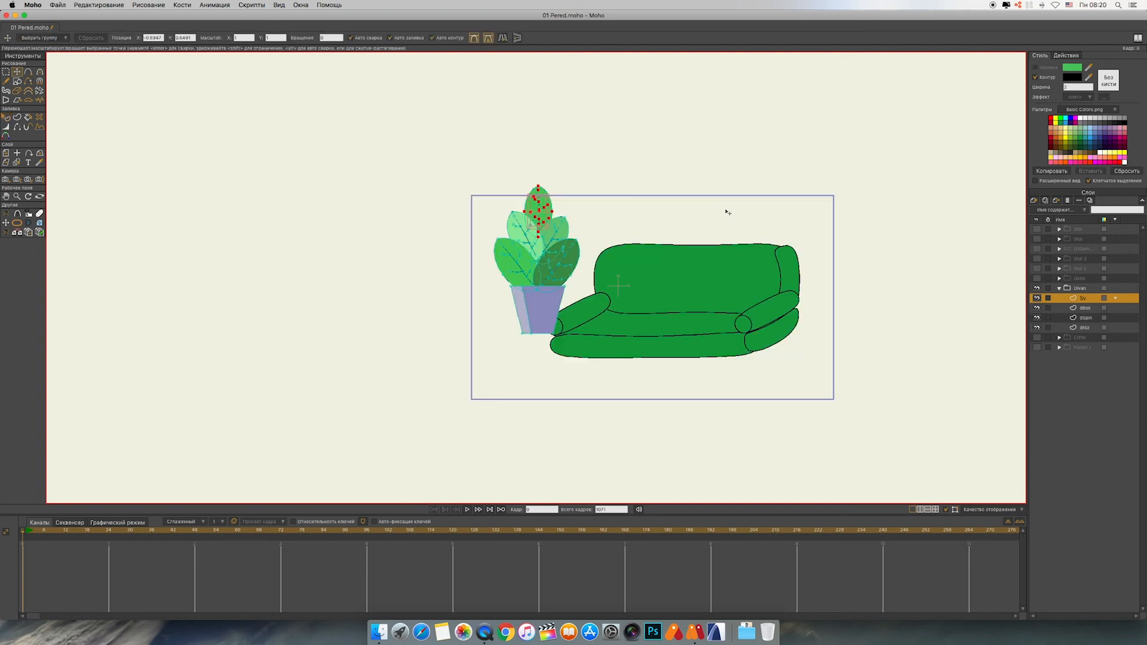
pyautogui.click(6, 153)
pyautogui.moveTo(1064, 302); pyautogui.dragTo(1068, 332)
pyautogui.moveTo(498, 187); pyautogui.dragTo(548, 307)
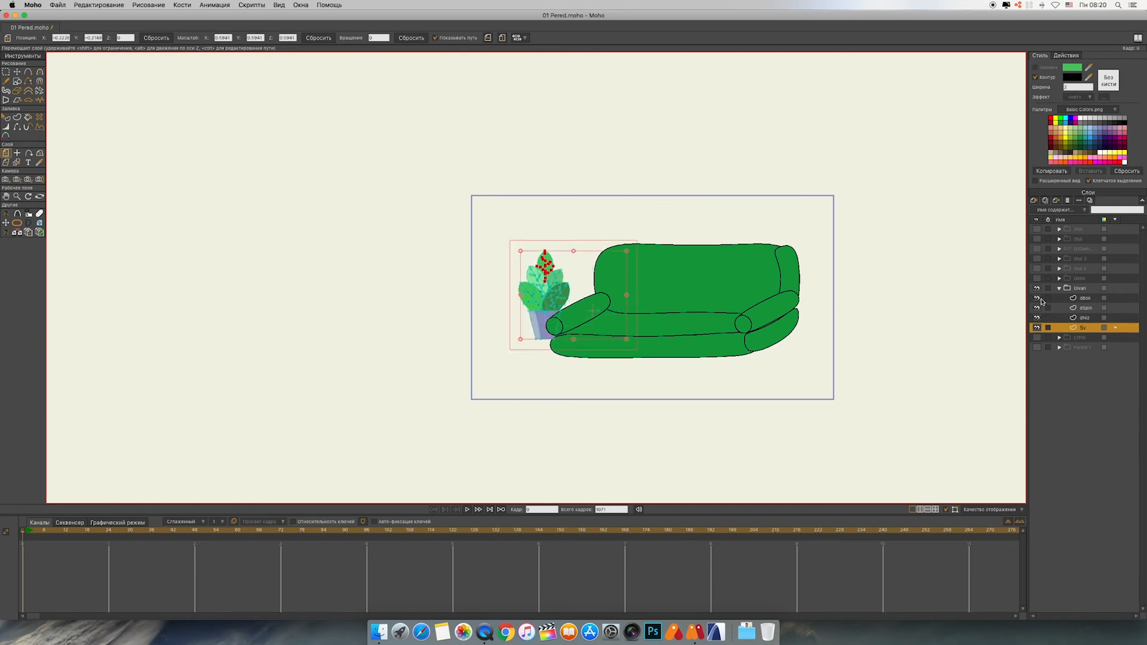
# Step: Show the room's wall and floor layer group and fine-tune the plant's position against the floor line
pyautogui.click(1037, 338)
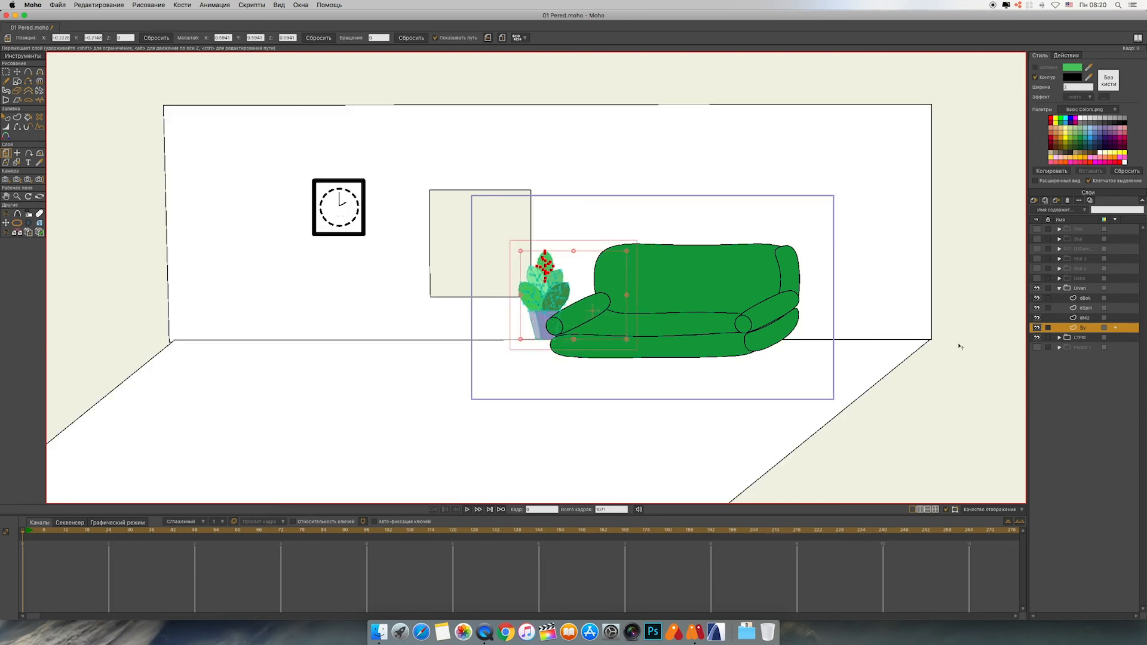
pyautogui.moveTo(551, 296); pyautogui.dragTo(552, 295)
pyautogui.click(551, 296)
# Step: Duplicate the plant layer, place the copy beside the sofa's right armrest and collapse the sofa group
pyautogui.click(1045, 200)
pyautogui.moveTo(552, 302); pyautogui.dragTo(822, 308)
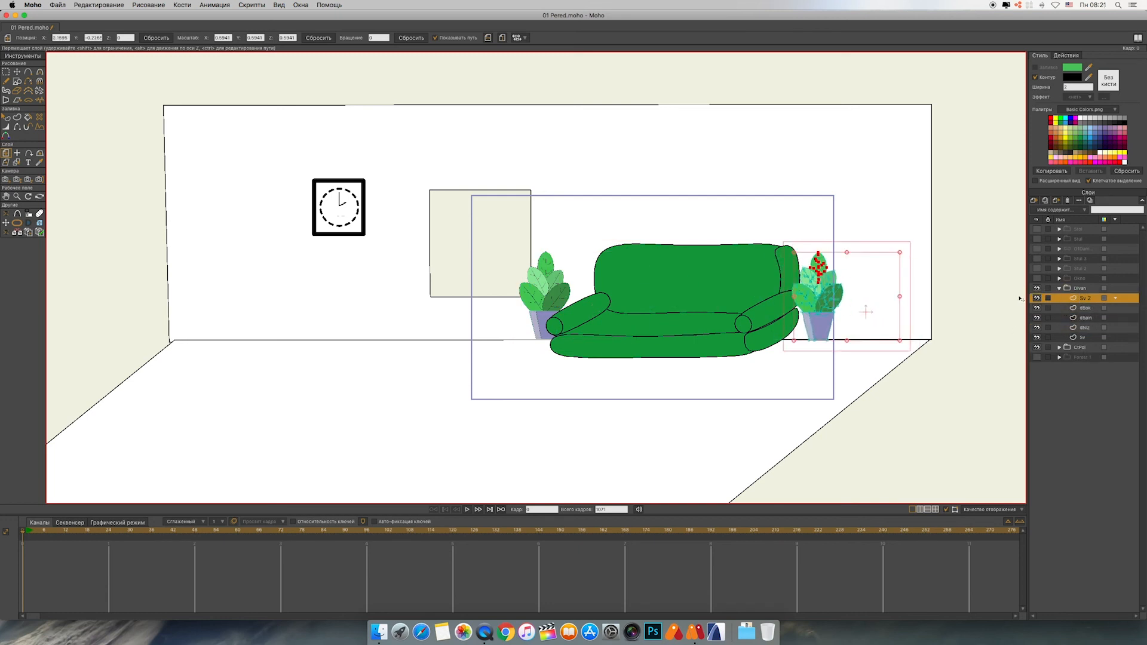
pyautogui.click(1060, 289)
# Step: Show the hidden window, forest, chair, girl and table layers so the whole room scene is displayed
pyautogui.click(1037, 278)
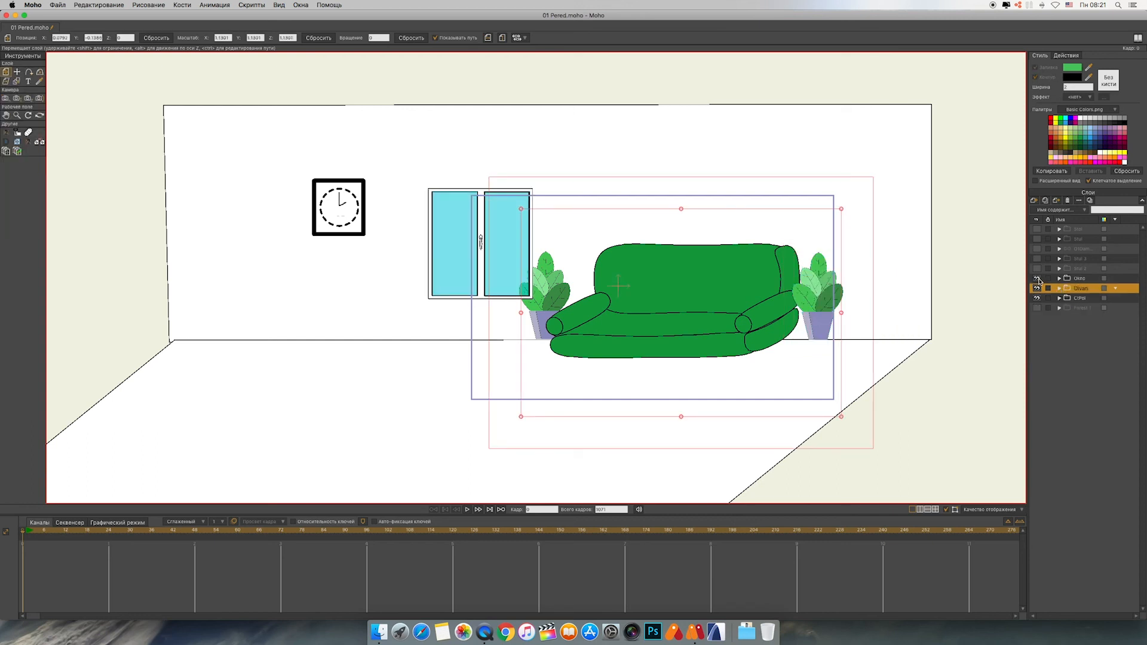
pyautogui.click(1037, 308)
pyautogui.click(1037, 268)
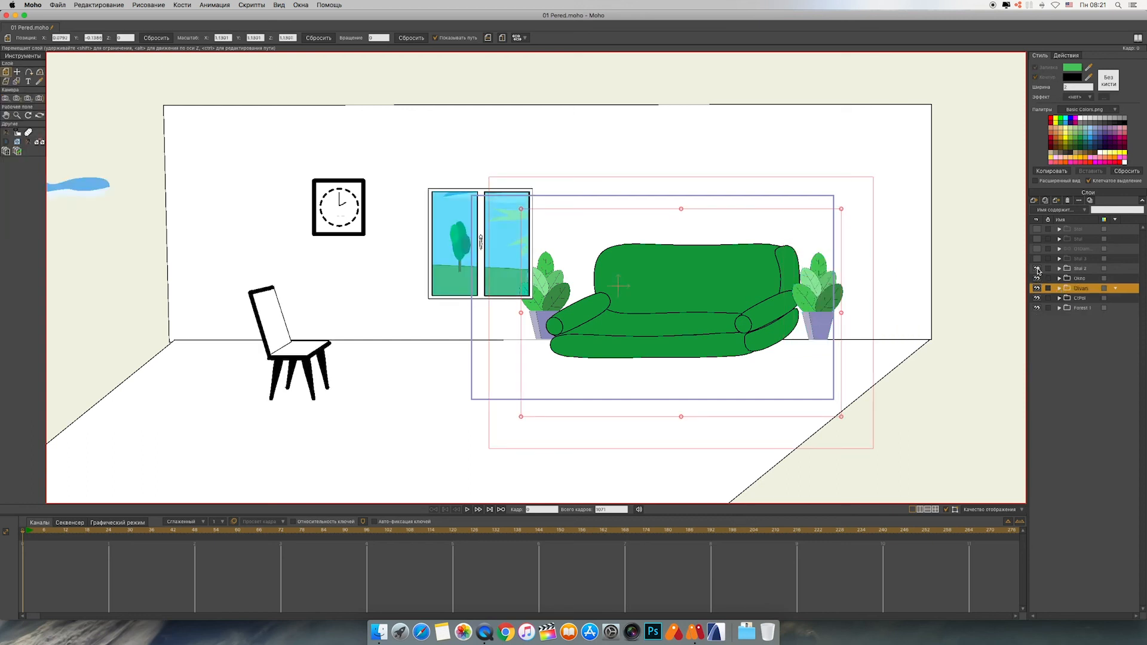
pyautogui.click(1037, 258)
pyautogui.click(1038, 249)
pyautogui.click(1037, 239)
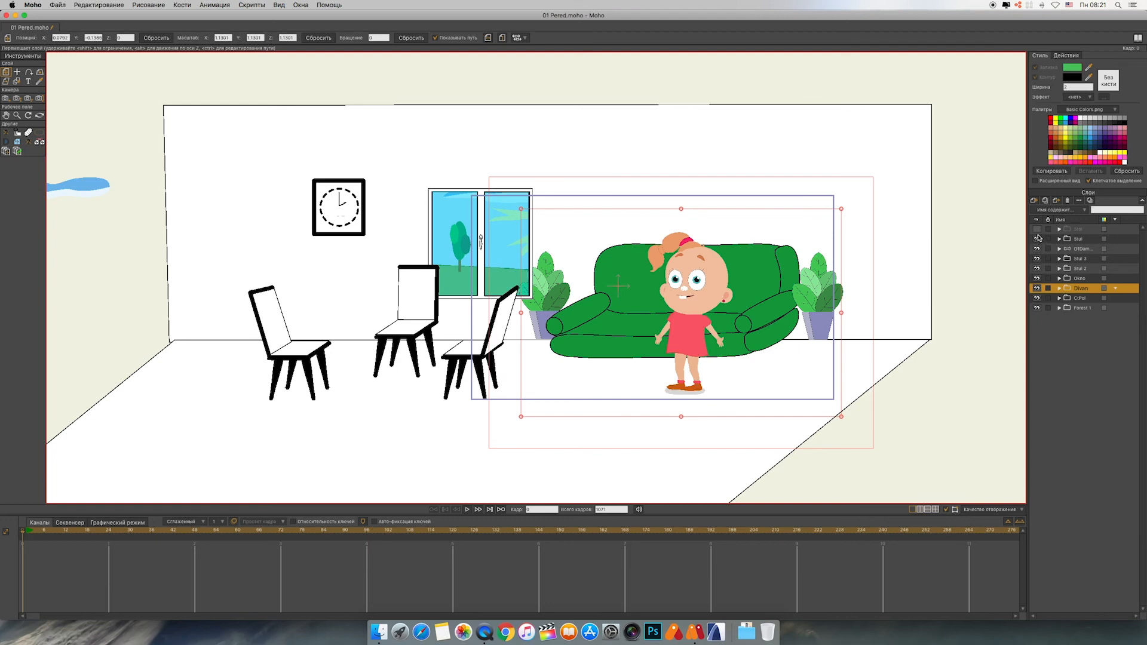
pyautogui.click(1037, 230)
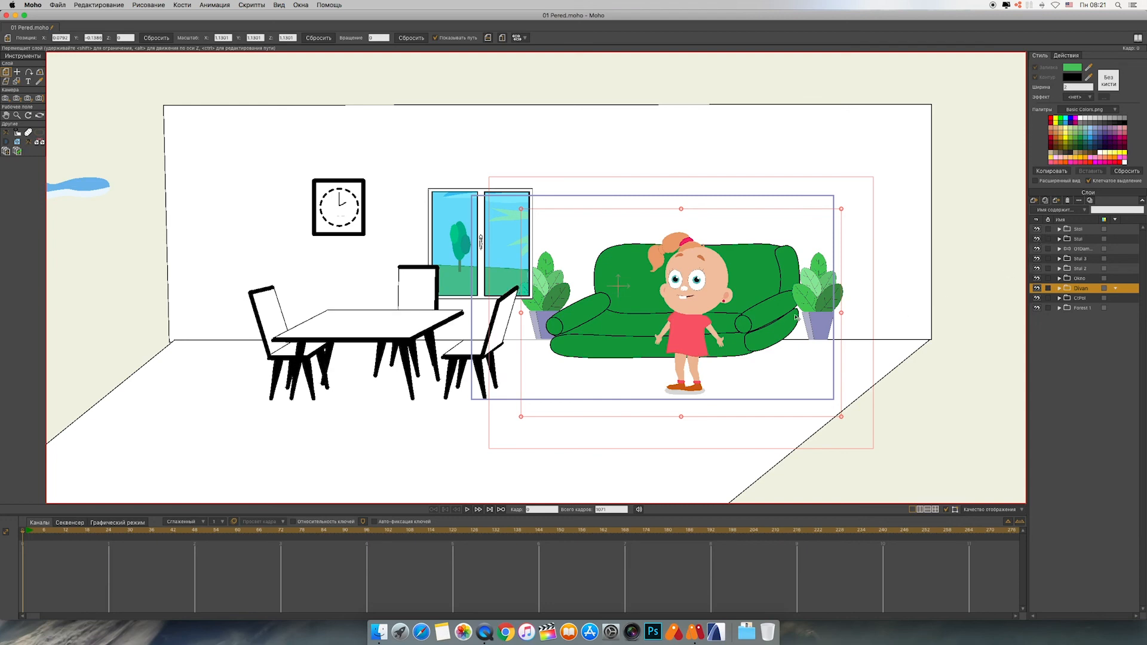
# Step: Move the window layer group below the sofa group, then render frame 0 to check the scene and close the preview
pyautogui.moveTo(768, 238)
pyautogui.mouseDown()
pyautogui.moveTo(812, 233)
pyautogui.moveTo(788, 233)
pyautogui.mouseUp()
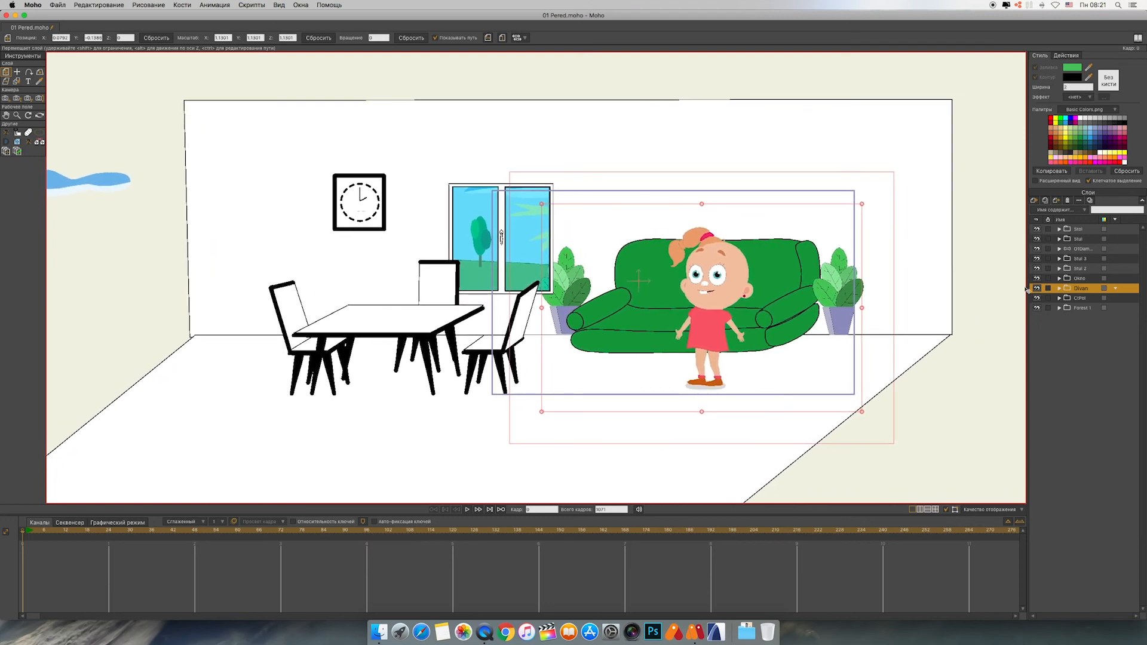
pyautogui.click(1067, 280)
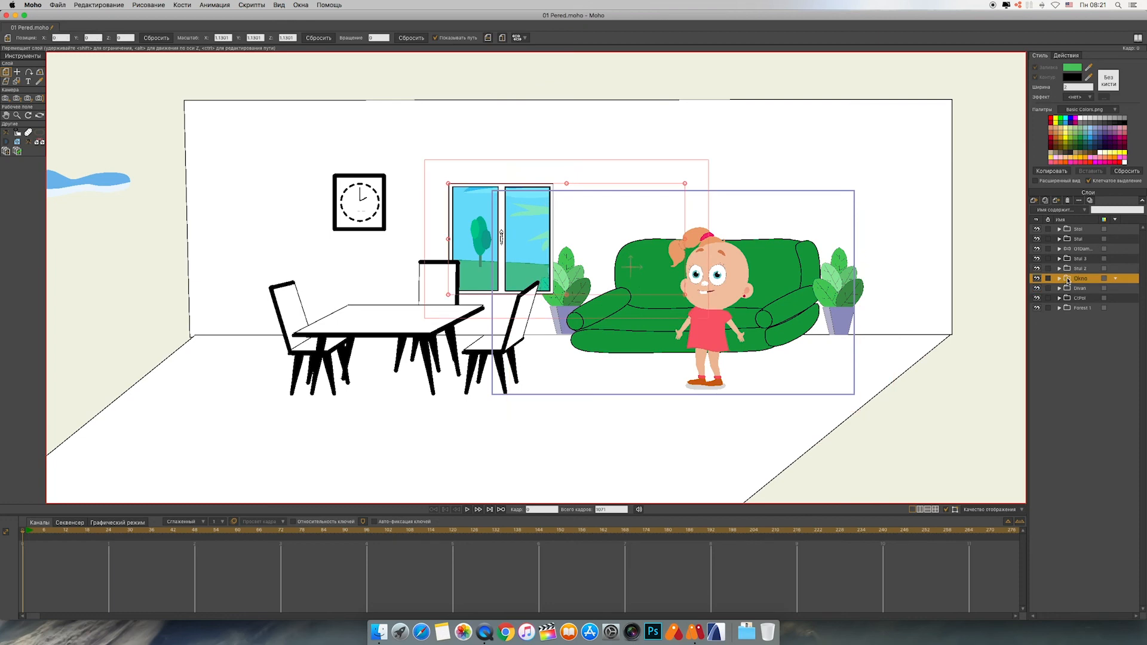
pyautogui.moveTo(1067, 281); pyautogui.dragTo(1069, 297)
pyautogui.moveTo(990, 359)
pyautogui.mouseDown()
pyautogui.moveTo(955, 354)
pyautogui.moveTo(980, 342)
pyautogui.mouseUp()
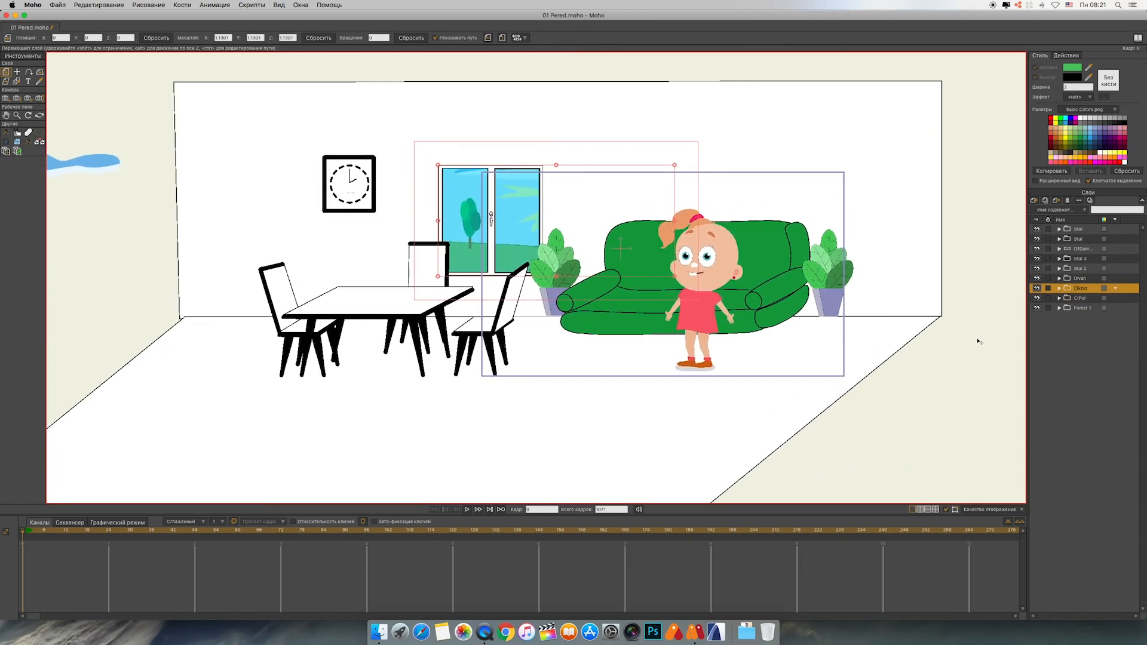
pyautogui.press('super+r')
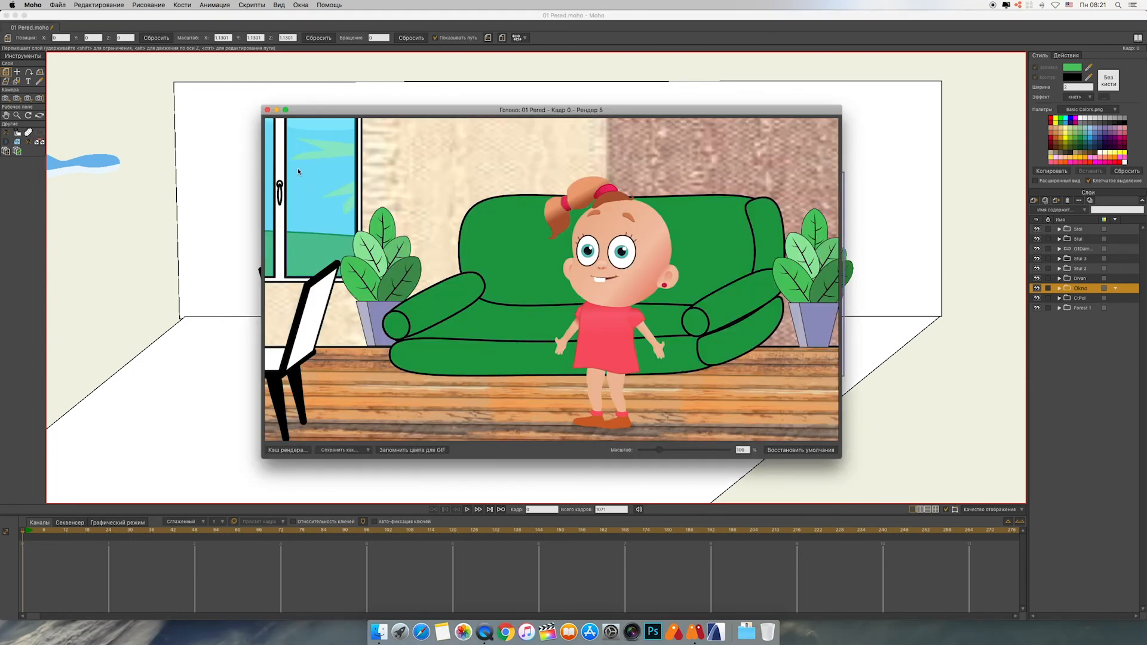
pyautogui.click(268, 110)
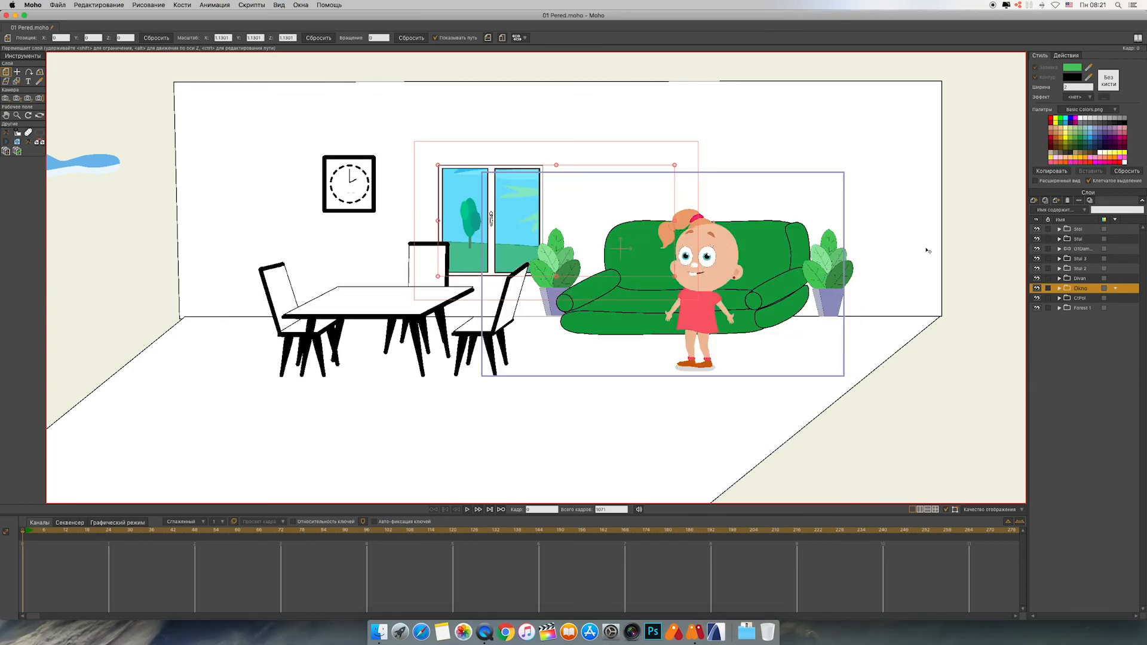
# Step: Select the girl character's bone layer
pyautogui.click(1071, 250)
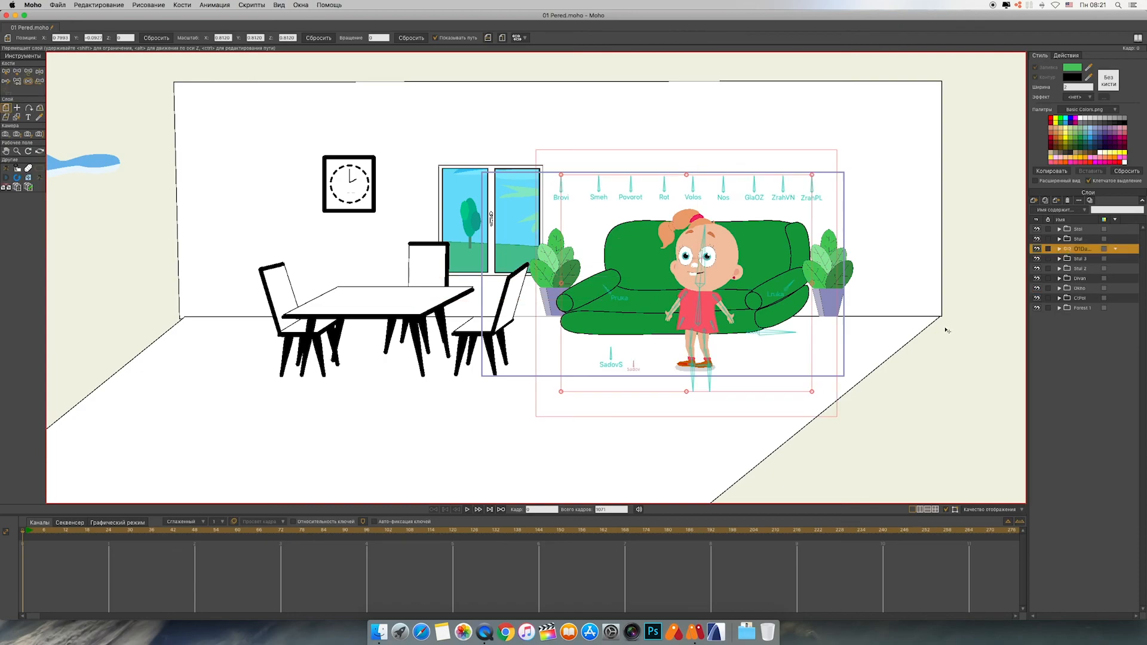